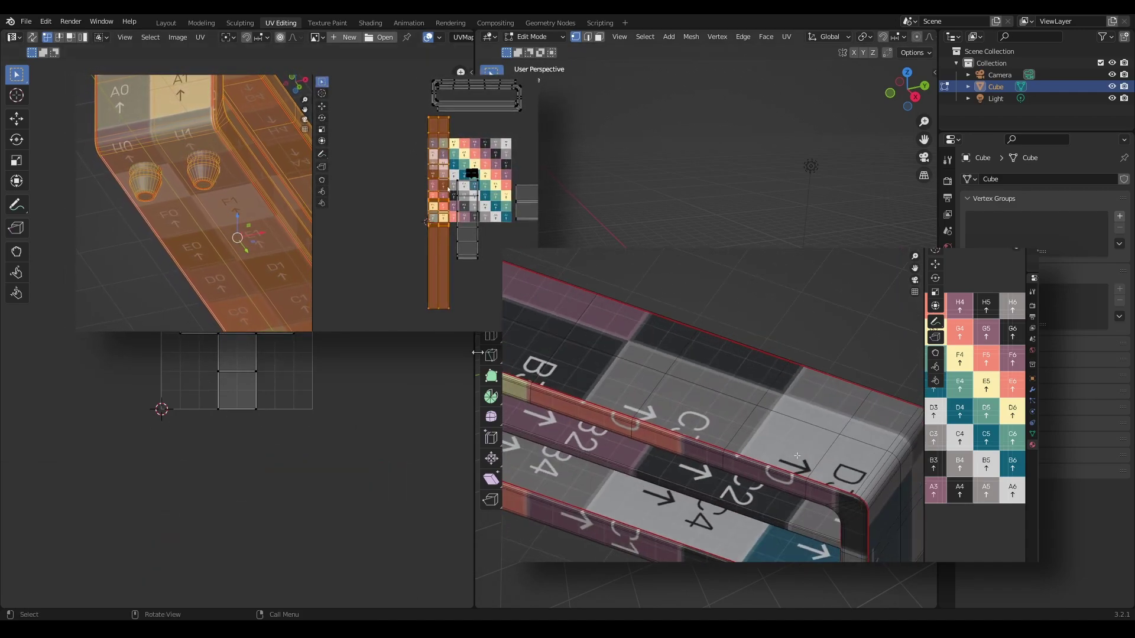
{"action": "left_click", "coordinate": [790, 37]}
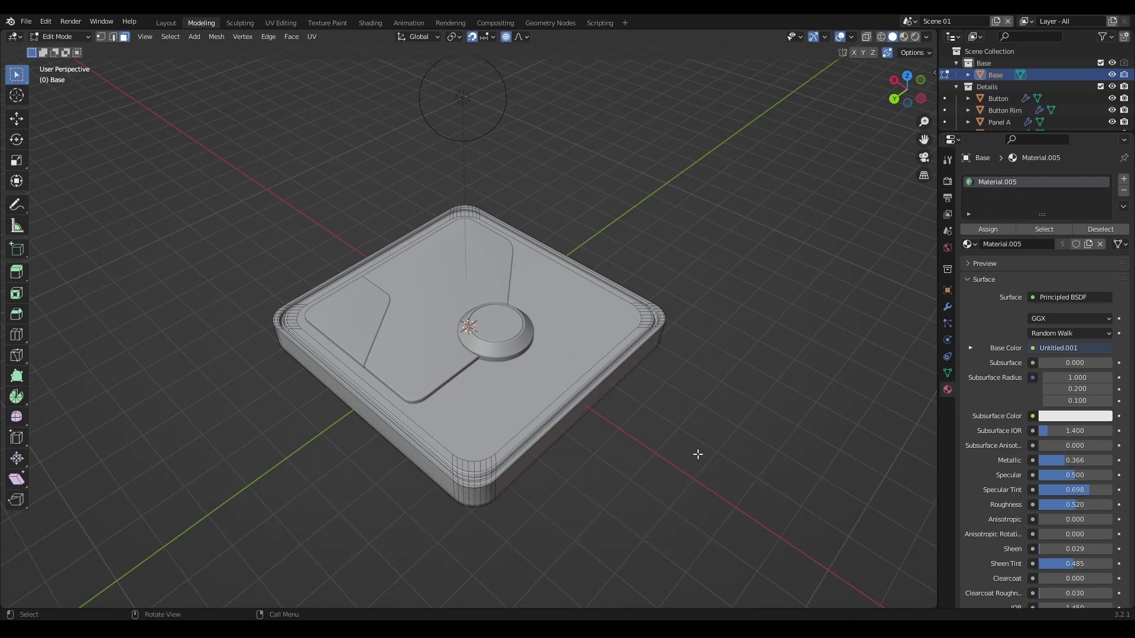
Step: Open the UV Editing workspace and turn off X-ray to show the current texture mapping on the base solidly
{"action": "left_click", "coordinate": [279, 23]}
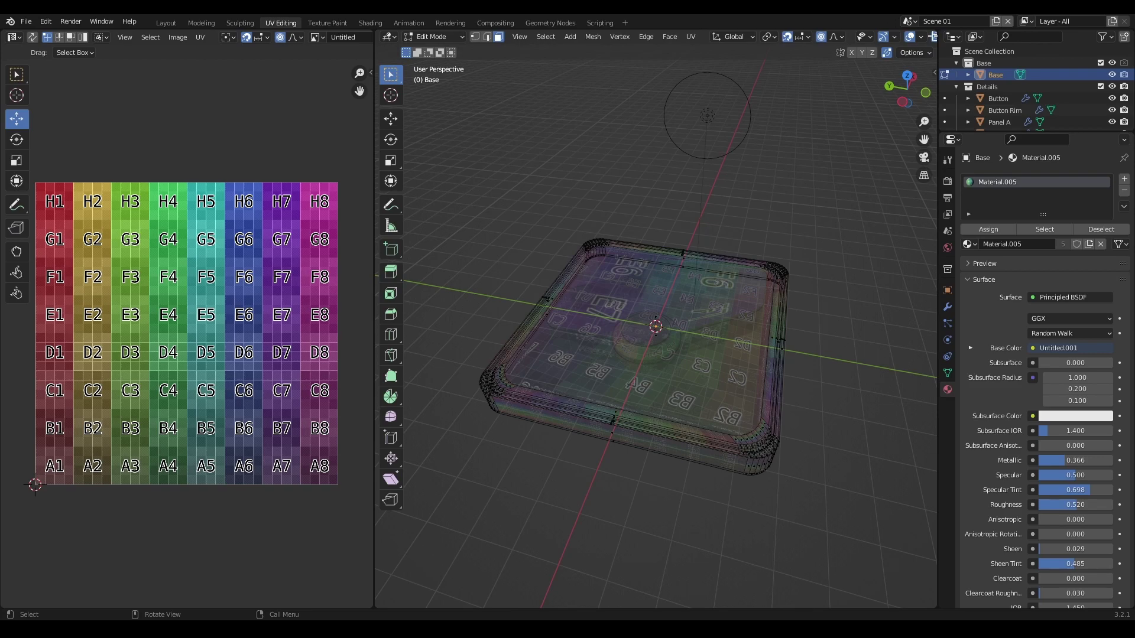
{"action": "left_click", "coordinate": [933, 36]}
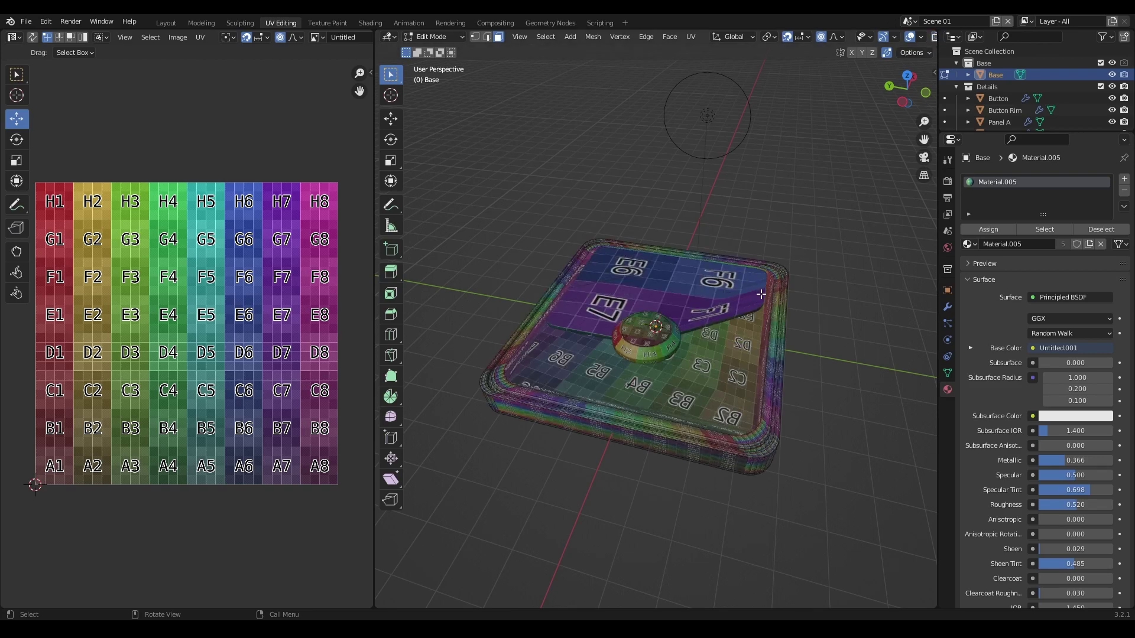
{"action": "middle_click_drag", "start_coordinate": [761, 294], "coordinate": [765, 317]}
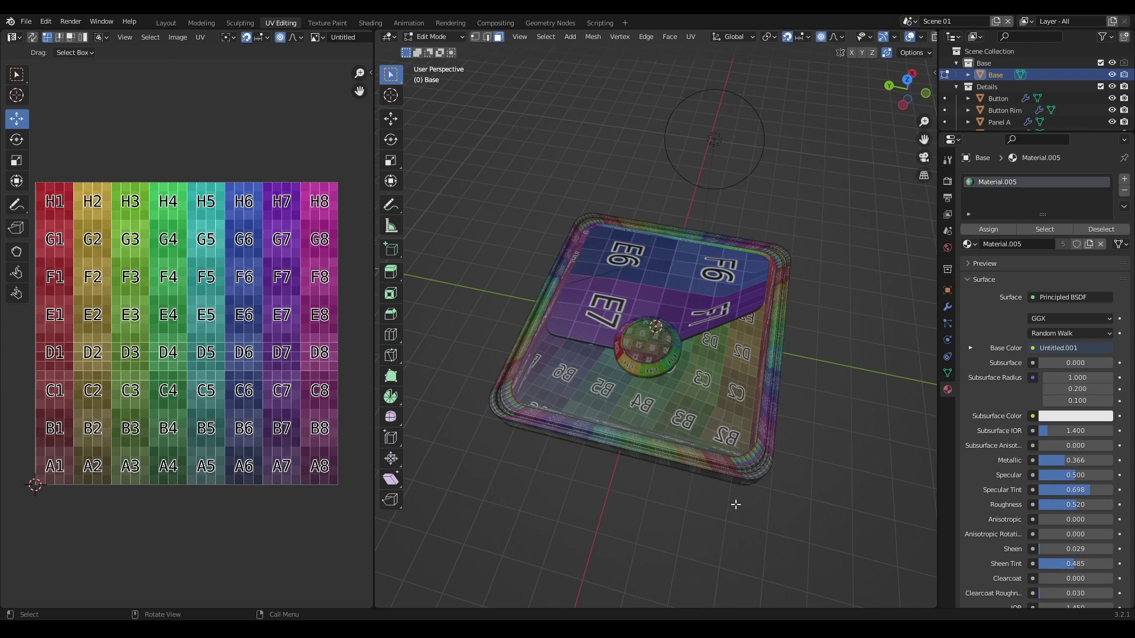
{"action": "middle_click_drag", "start_coordinate": [722, 505], "coordinate": [835, 455]}
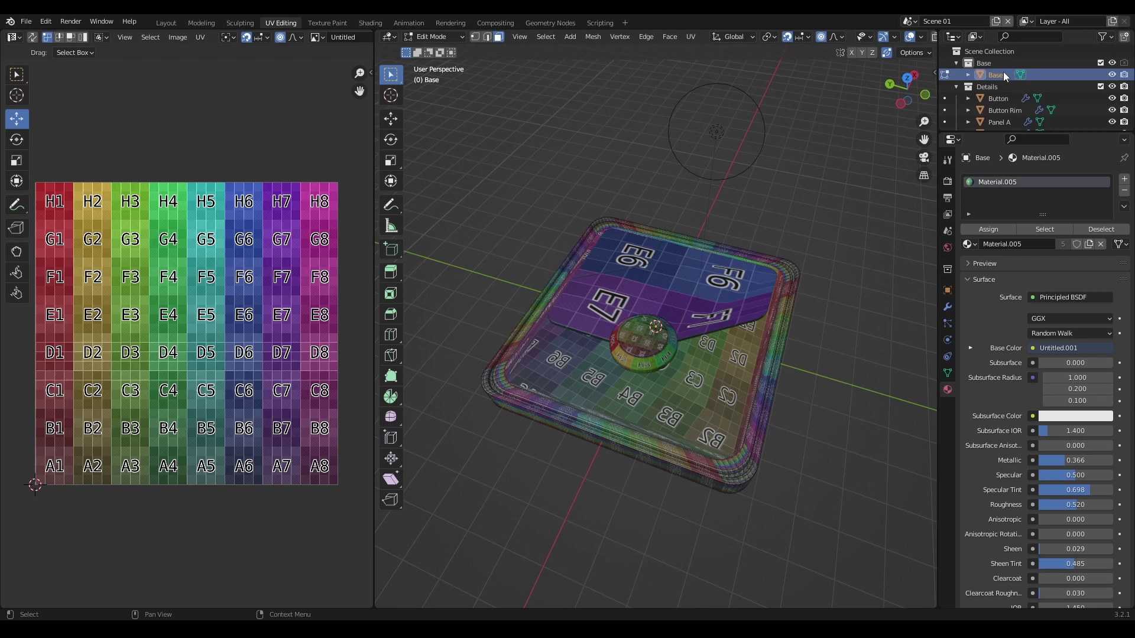
Step: Enable X-ray and select all faces of the base, including the hidden ones
{"action": "left_click", "coordinate": [934, 36]}
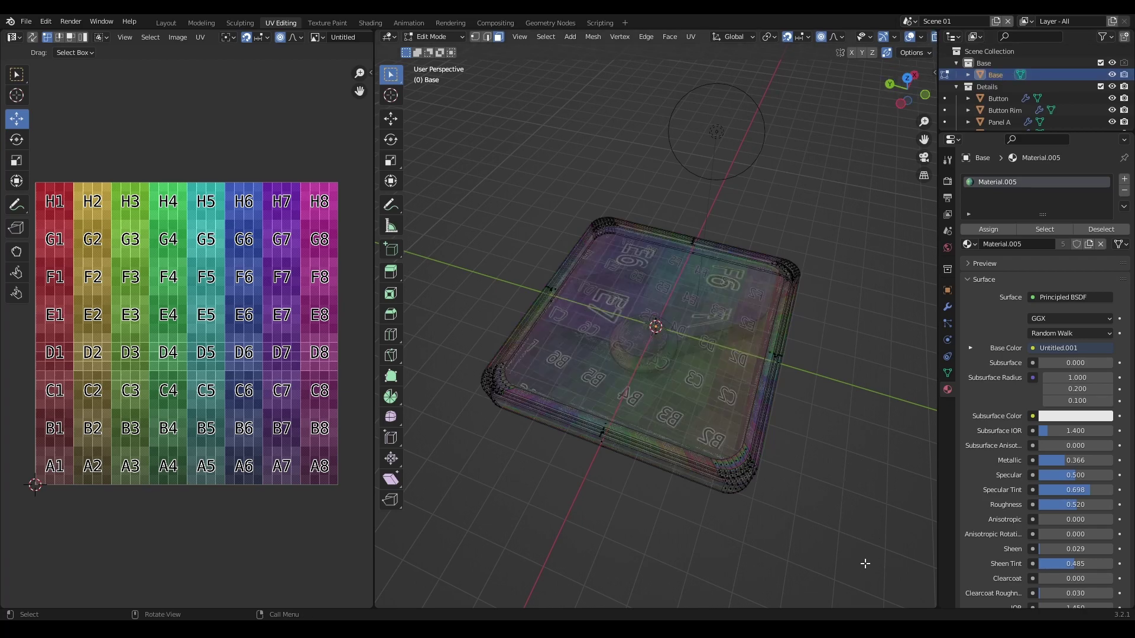
{"action": "left_click_drag", "start_coordinate": [882, 582], "coordinate": [439, 147]}
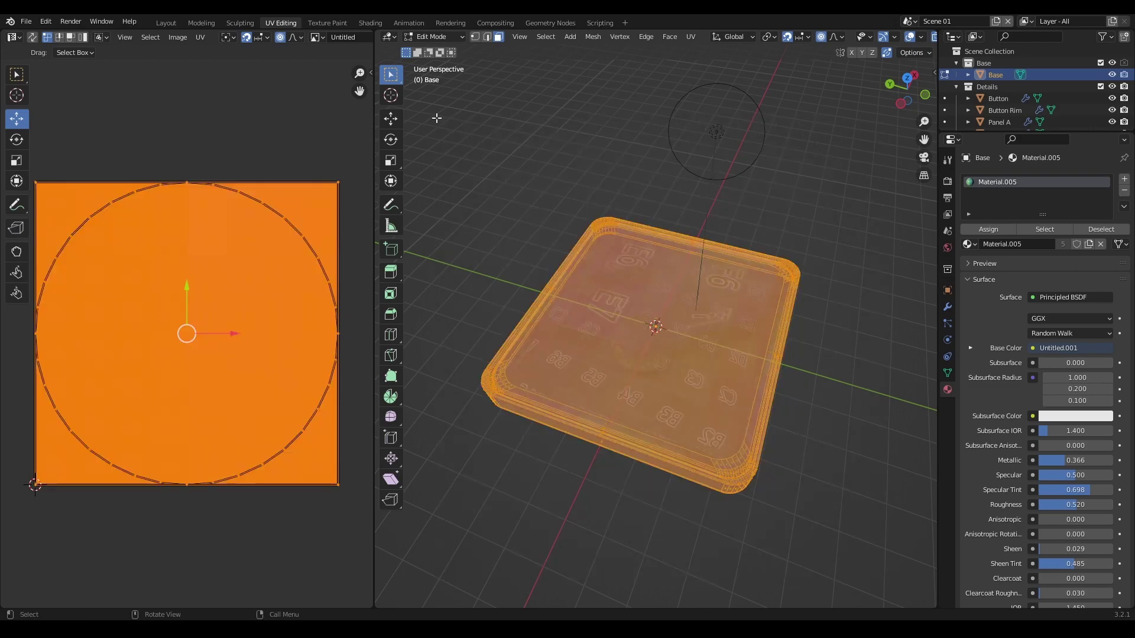
{"action": "middle_click_drag", "start_coordinate": [758, 393], "coordinate": [715, 381]}
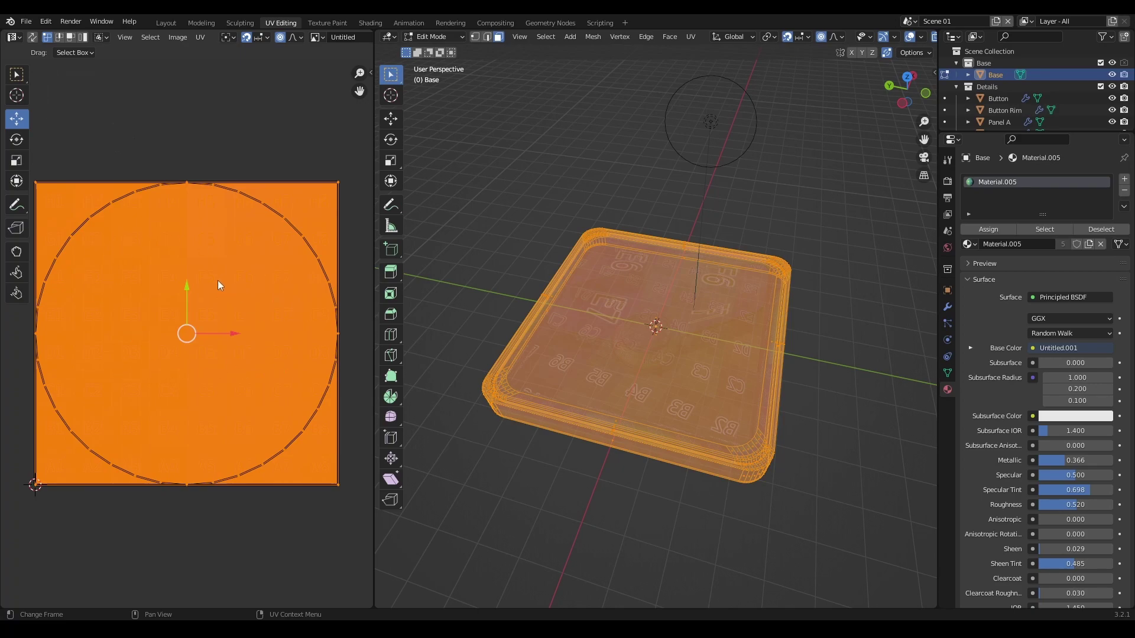
Step: Unwrap the selected base faces with Smart UV Project, using an island margin of 0.02
{"action": "left_click", "coordinate": [692, 38]}
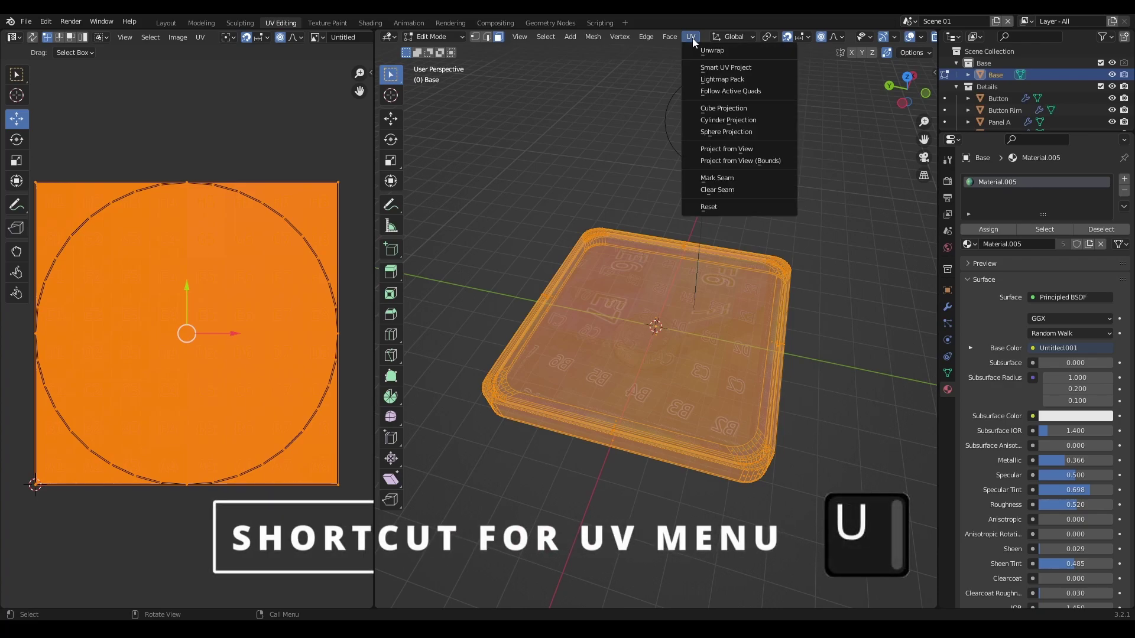
{"action": "left_click", "coordinate": [733, 69]}
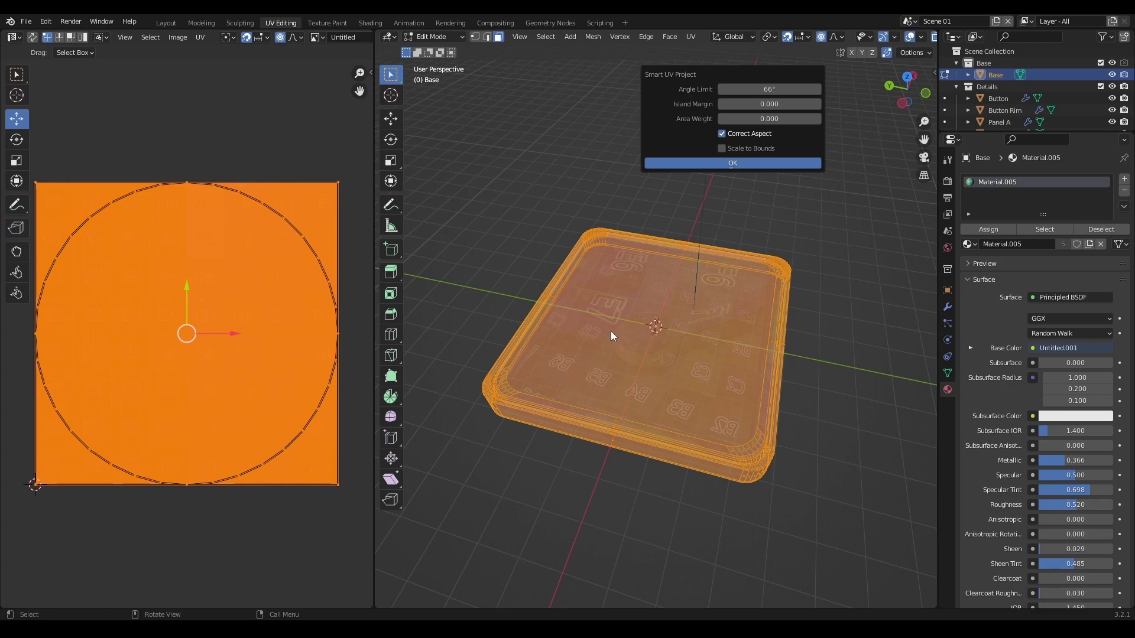
{"action": "left_click", "coordinate": [778, 104]}
{"action": "type", "text": "0.02"}
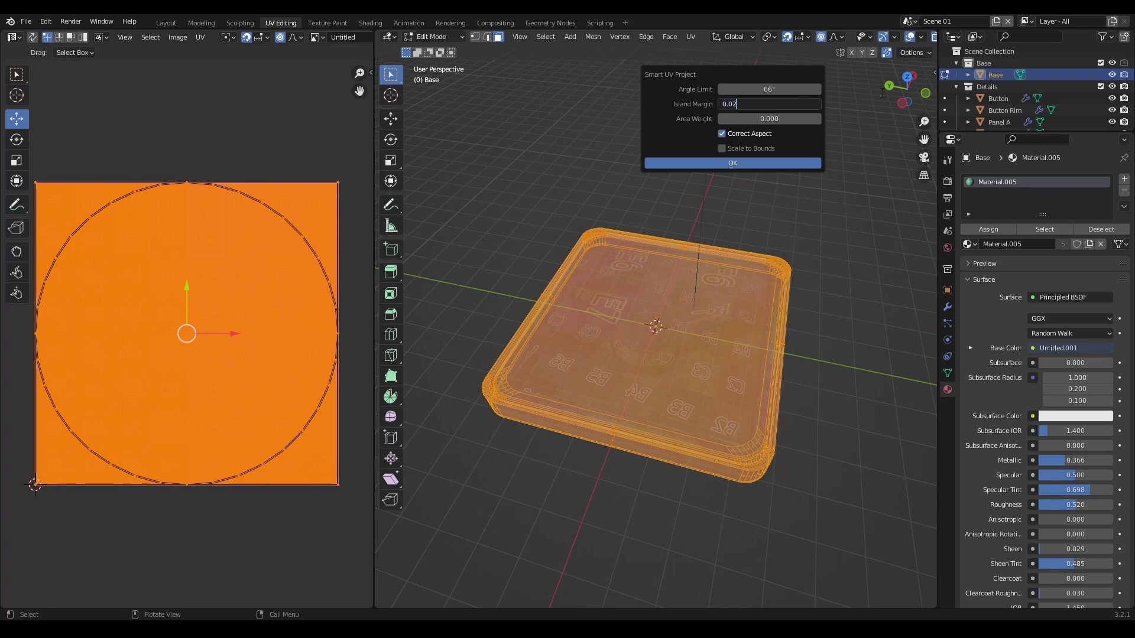
{"action": "key", "text": "Return"}
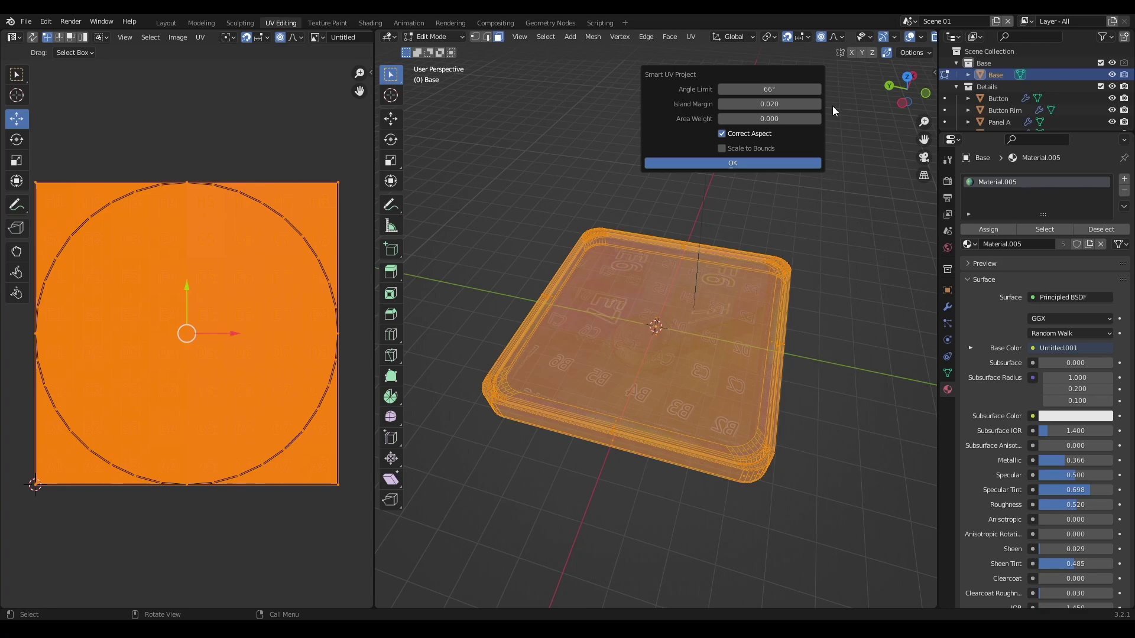
{"action": "left_click", "coordinate": [734, 165]}
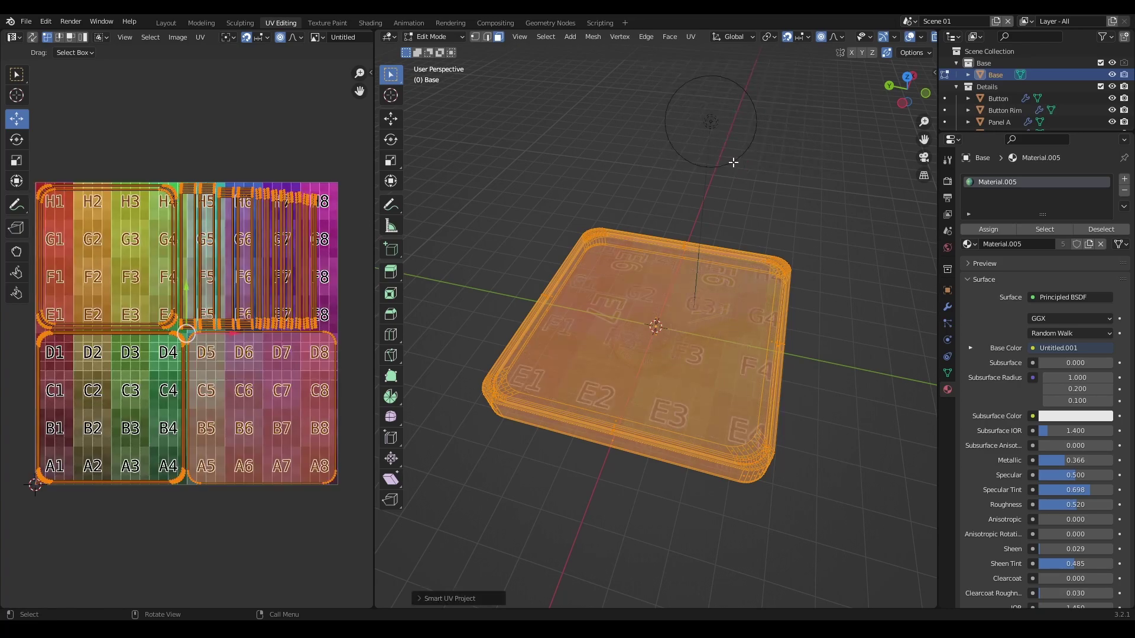
Step: Deselect the base, turn off X-ray and inspect the colour grid mapping across its top and sides
{"action": "left_click", "coordinate": [828, 388]}
{"action": "middle_click_drag", "start_coordinate": [811, 395], "coordinate": [816, 405]}
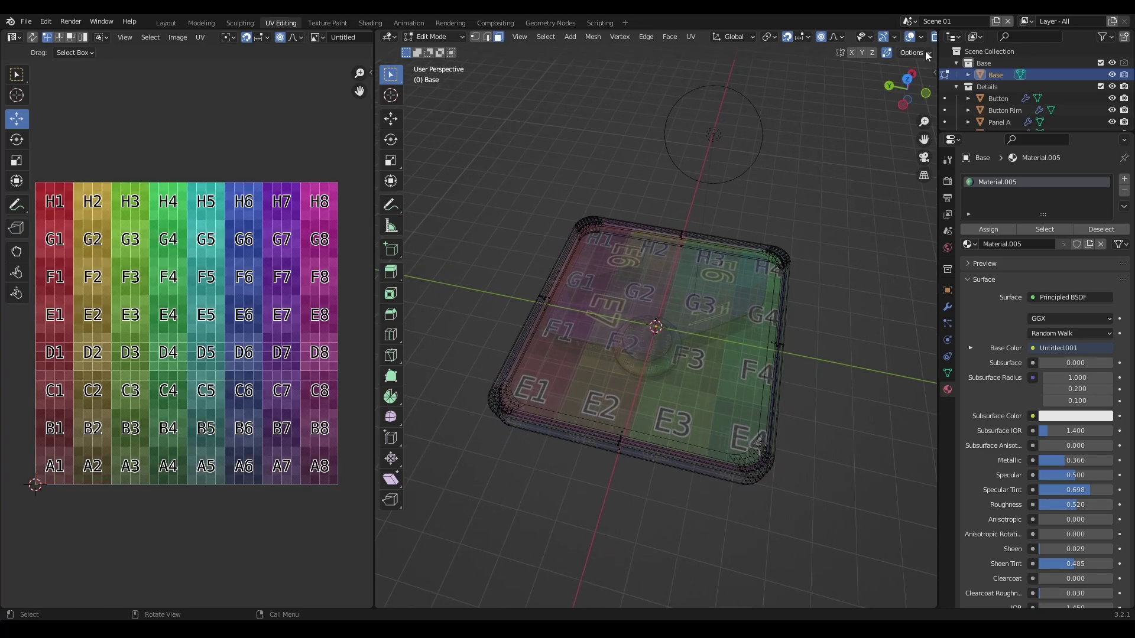
{"action": "left_click", "coordinate": [935, 38]}
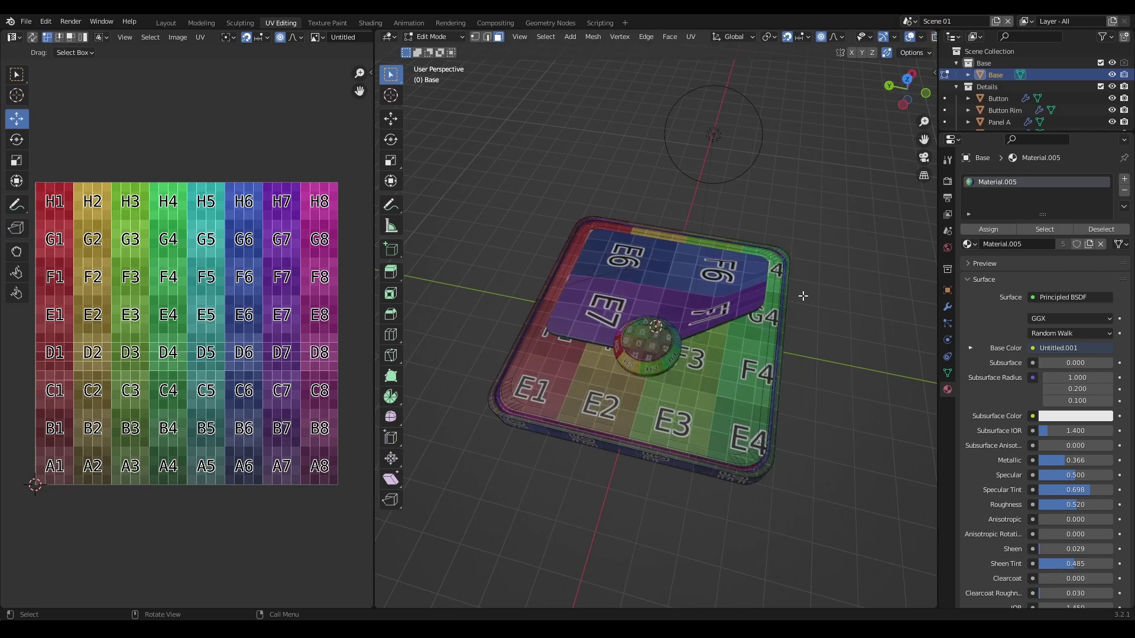
{"action": "middle_click_drag", "start_coordinate": [802, 296], "coordinate": [822, 313]}
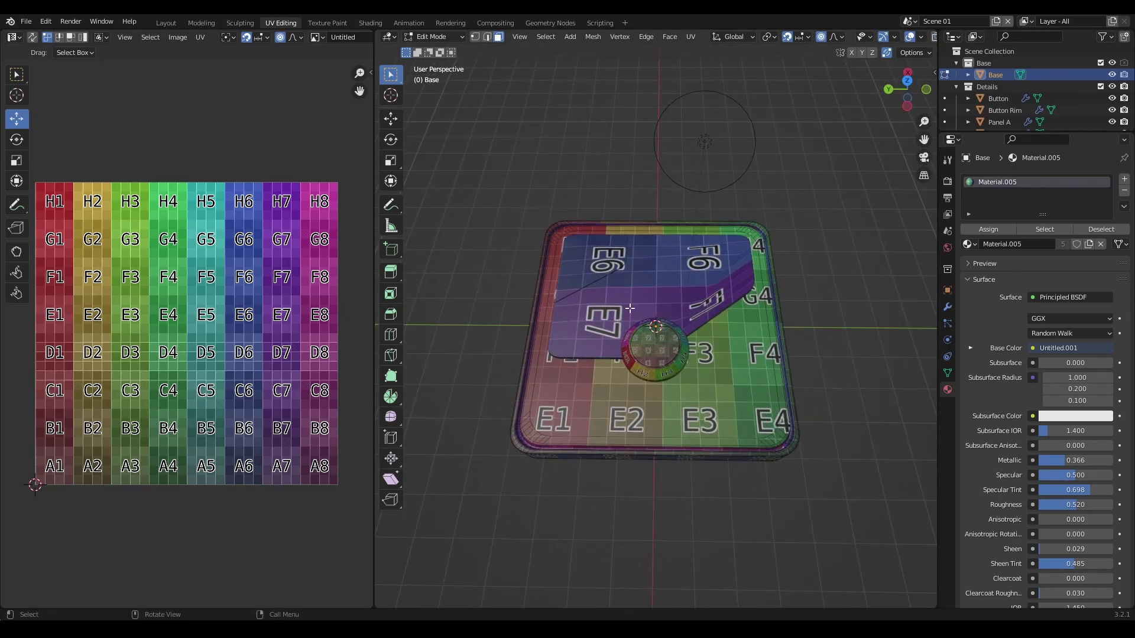
{"action": "middle_click_drag", "start_coordinate": [646, 337], "coordinate": [568, 416]}
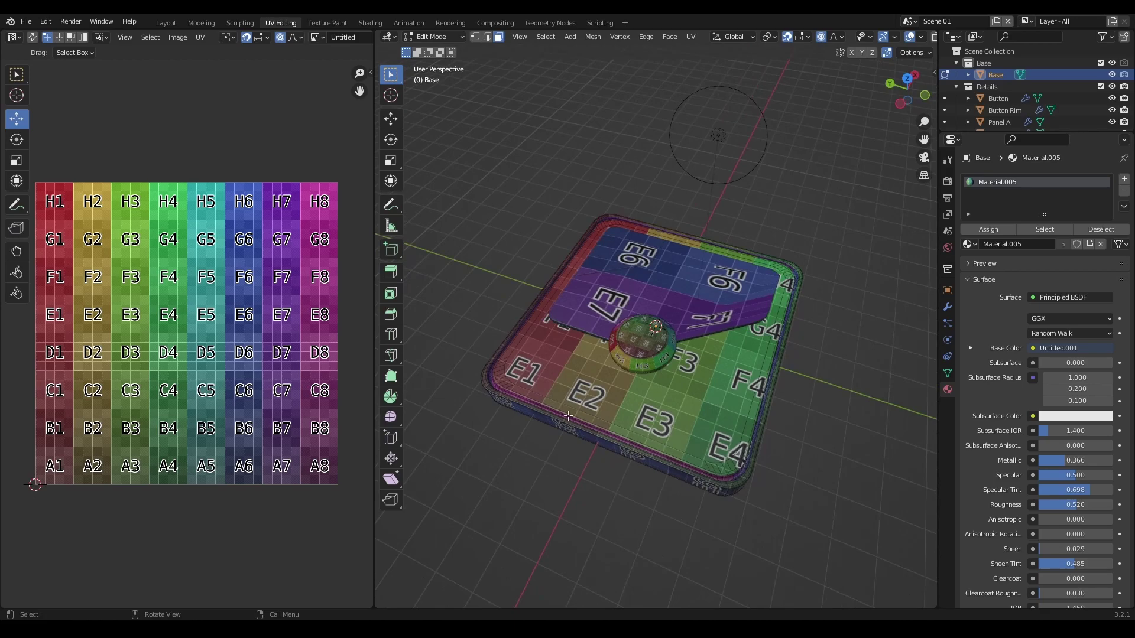
{"action": "middle_click_drag", "start_coordinate": [708, 449], "coordinate": [841, 322]}
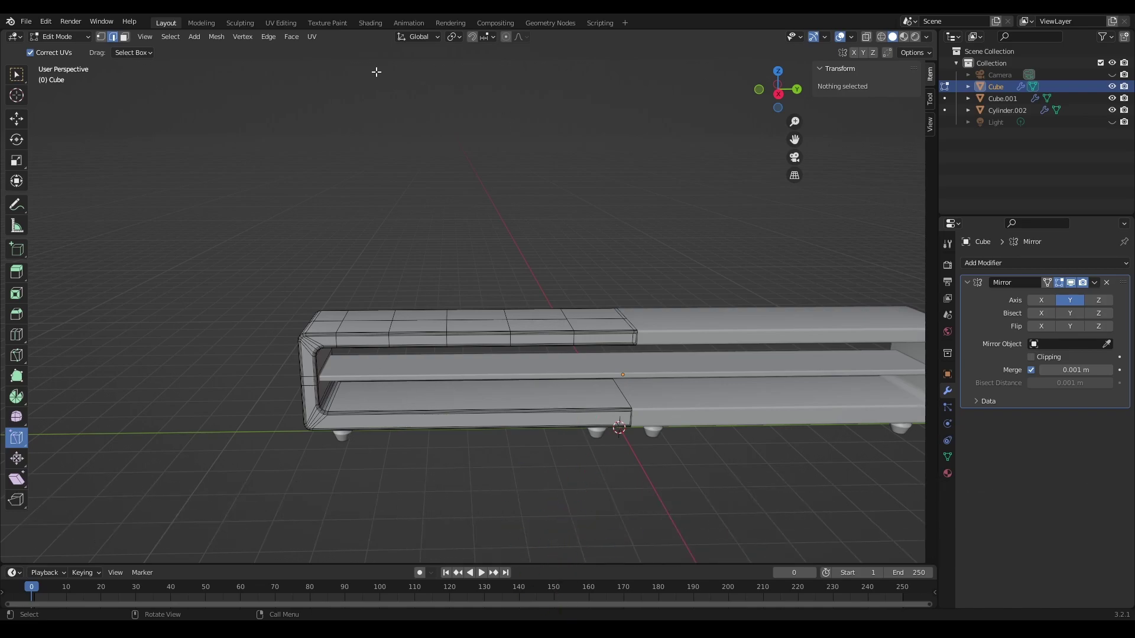
Step: Open the UV Editing workspace for the media unit model
{"action": "left_click", "coordinate": [282, 22]}
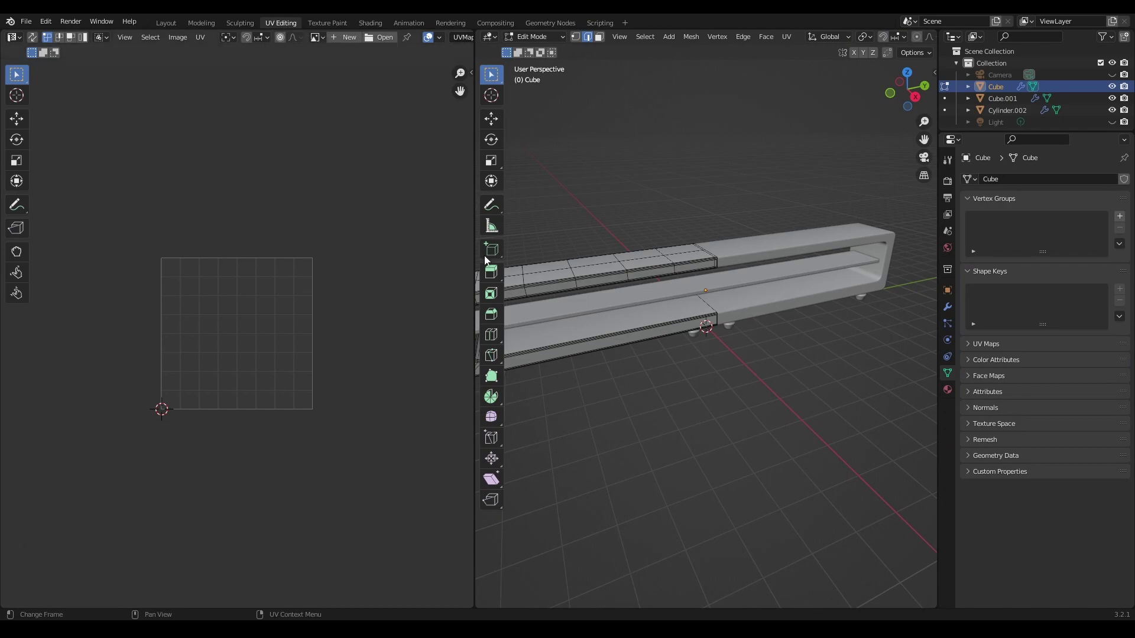
{"action": "middle_click_drag", "start_coordinate": [661, 341], "coordinate": [656, 383]}
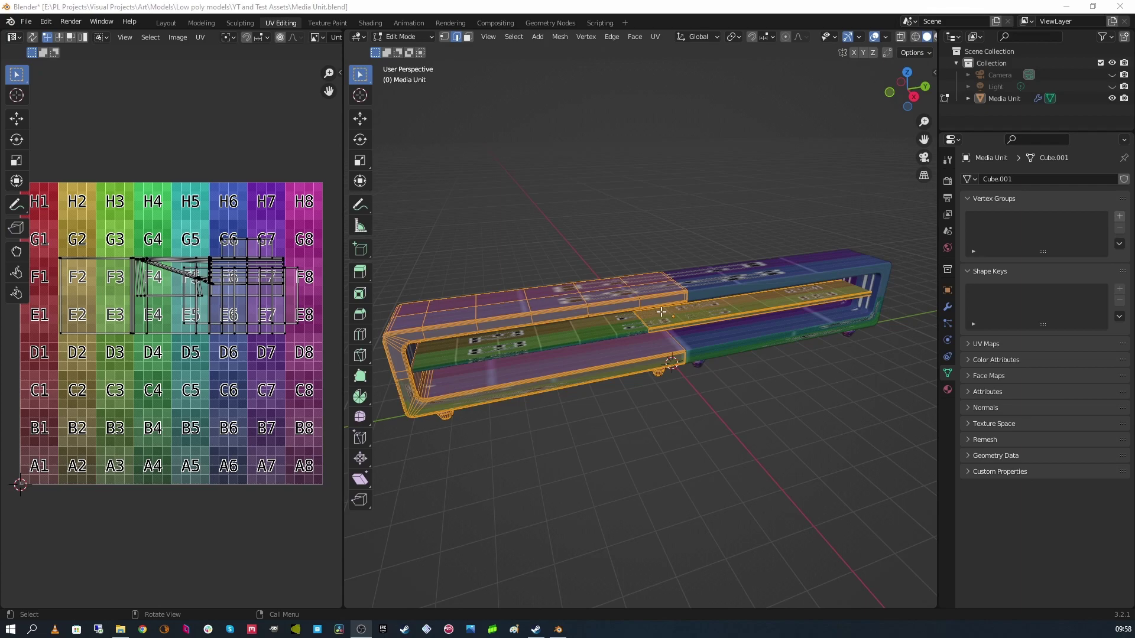
{"action": "mouse_move", "coordinate": [661, 312]}
{"action": "middle_mouse_down"}
{"action": "mouse_move", "coordinate": [734, 315]}
{"action": "mouse_move", "coordinate": [678, 315]}
{"action": "middle_mouse_up"}
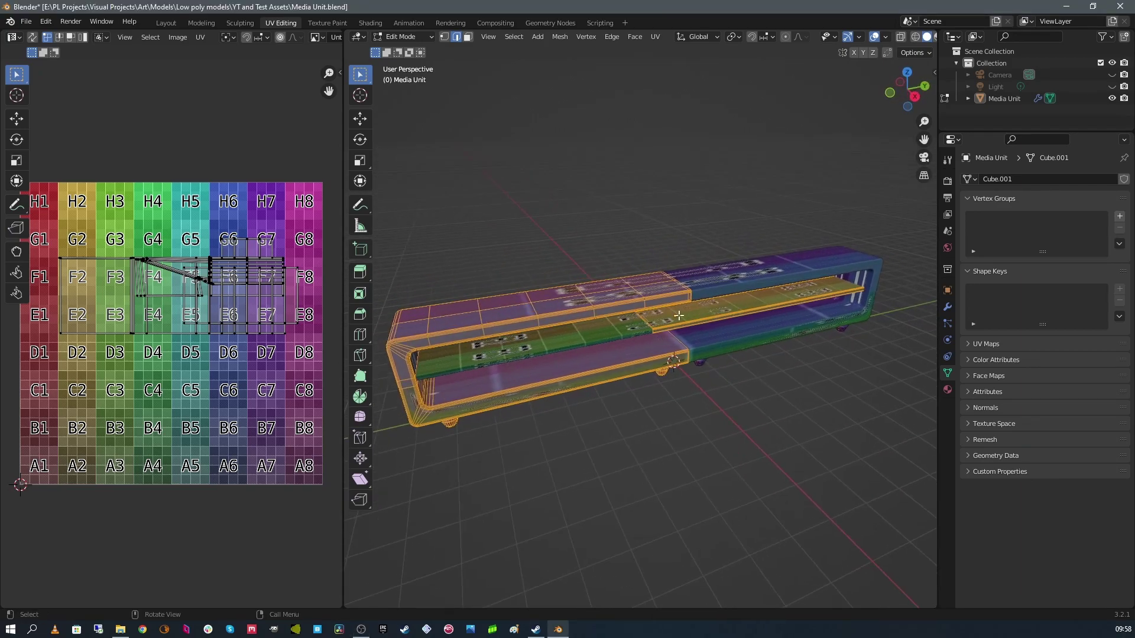
Step: Enable X-ray and select the media unit's entire editable mesh
{"action": "left_click", "coordinate": [901, 37]}
{"action": "scroll", "coordinate": [779, 269], "scroll_direction": "down", "scroll_amount": 1}
{"action": "left_click_drag", "start_coordinate": [863, 448], "coordinate": [404, 186]}
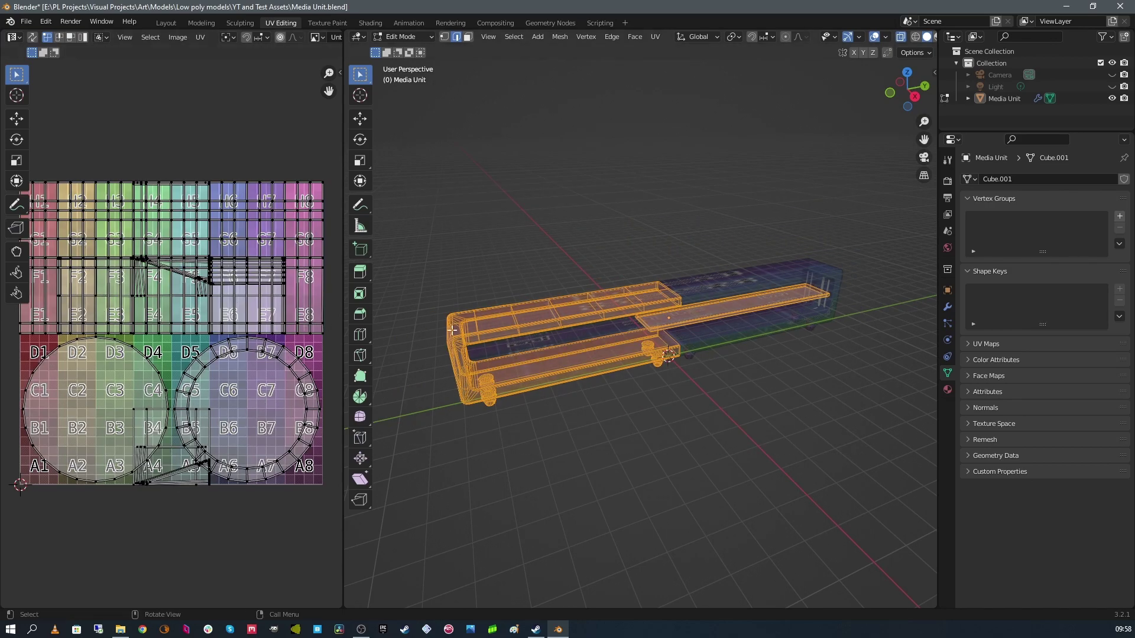
{"action": "middle_click_drag", "start_coordinate": [650, 392], "coordinate": [678, 80]}
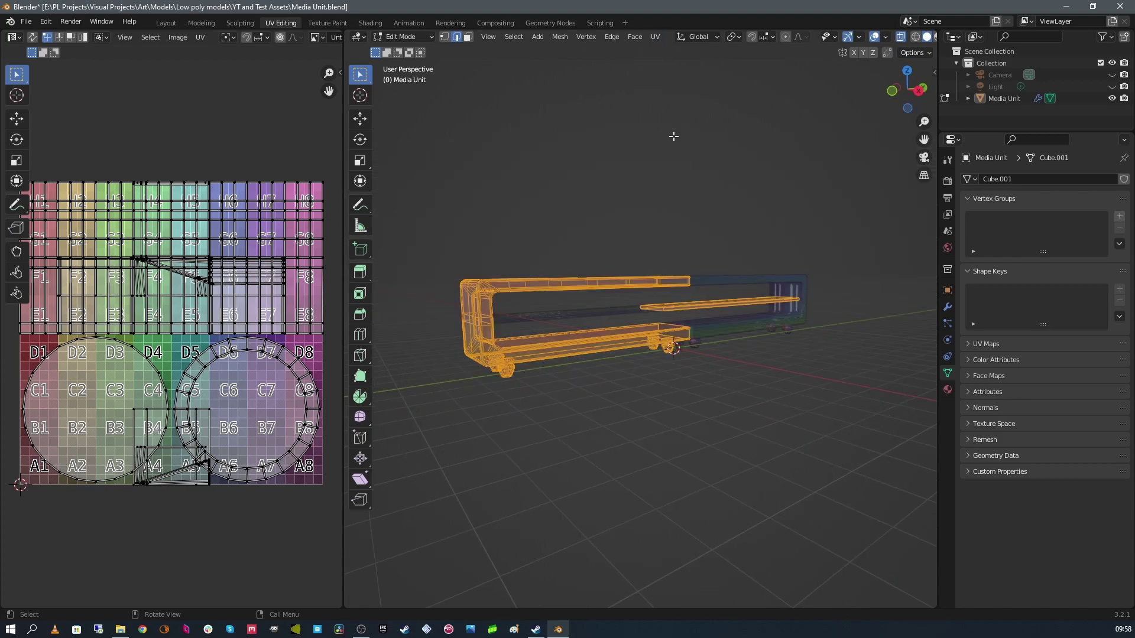
Step: Unwrap the selected media unit mesh with Cube Projection and turn off X-ray to check the texture
{"action": "key", "text": "u"}
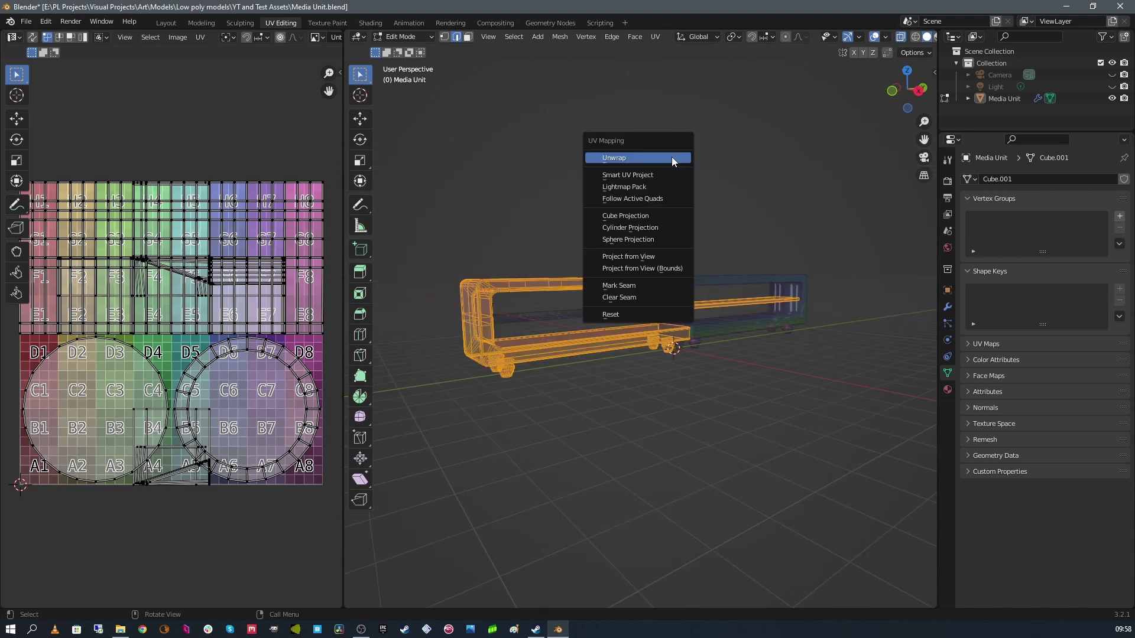
{"action": "left_click", "coordinate": [649, 217]}
{"action": "mouse_move", "coordinate": [665, 341]}
{"action": "middle_mouse_down"}
{"action": "mouse_move", "coordinate": [658, 398]}
{"action": "mouse_move", "coordinate": [671, 402]}
{"action": "middle_mouse_up"}
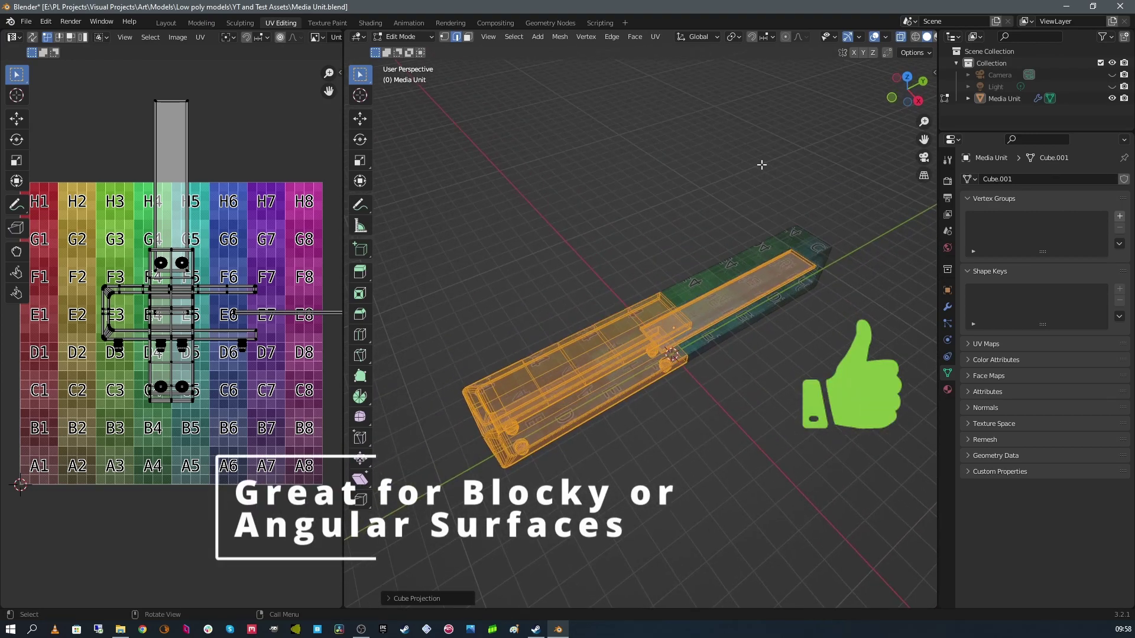
{"action": "left_click", "coordinate": [901, 36]}
{"action": "middle_click_drag", "start_coordinate": [808, 237], "coordinate": [763, 310]}
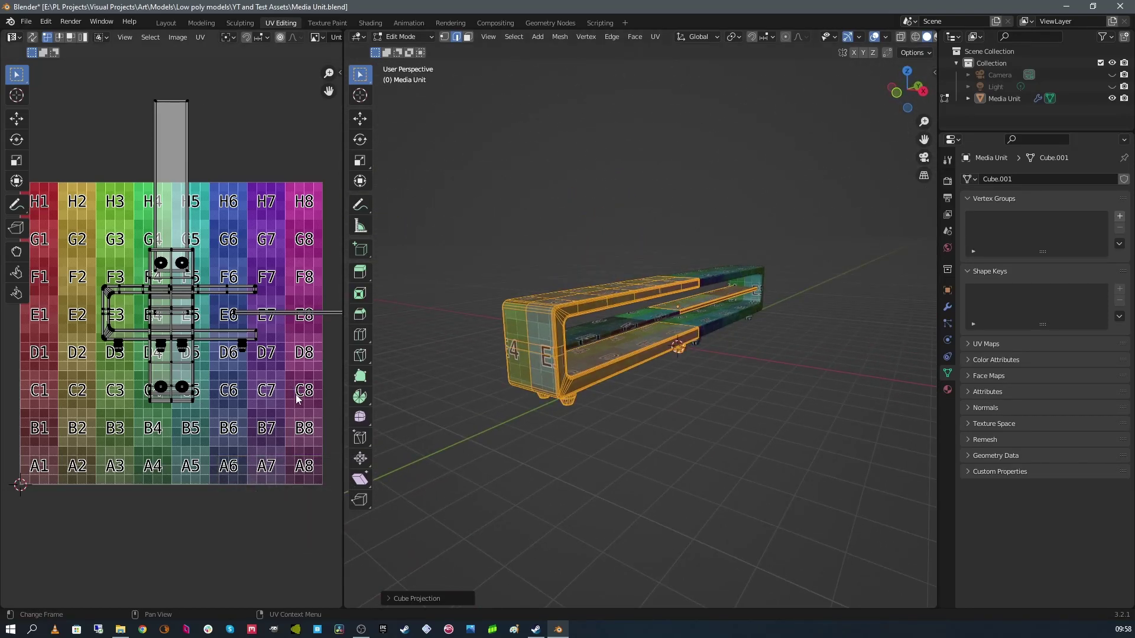
Step: Select all the media unit's UV islands, pack them with Pack Islands and clear the selection
{"action": "left_click_drag", "start_coordinate": [298, 453], "coordinate": [70, 88]}
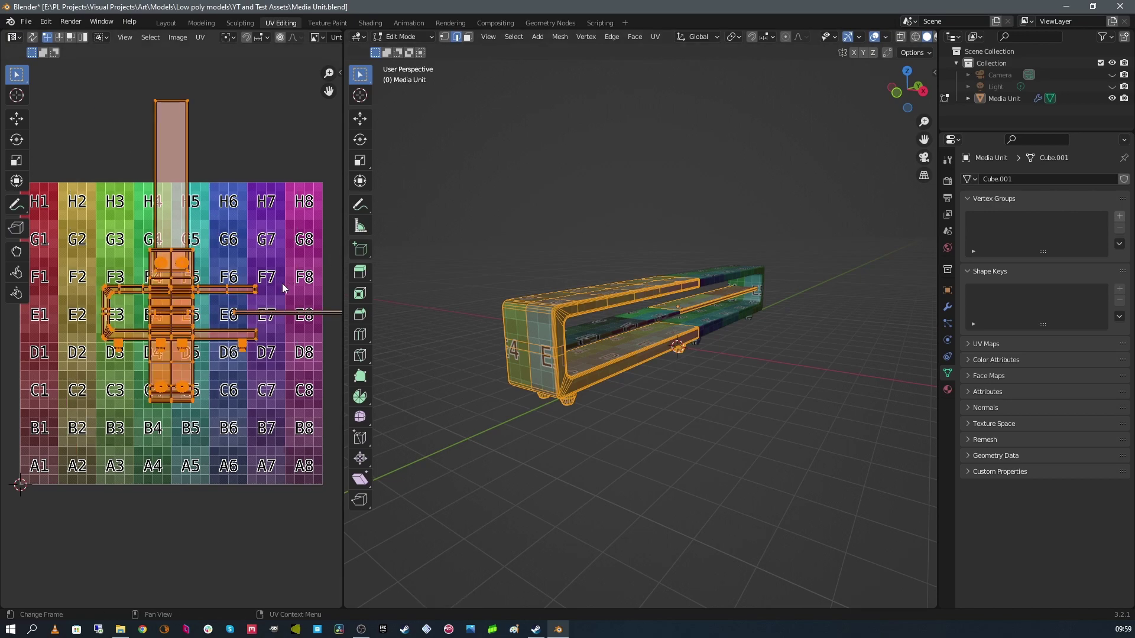
{"action": "key", "text": "n"}
{"action": "left_click", "coordinate": [200, 36]}
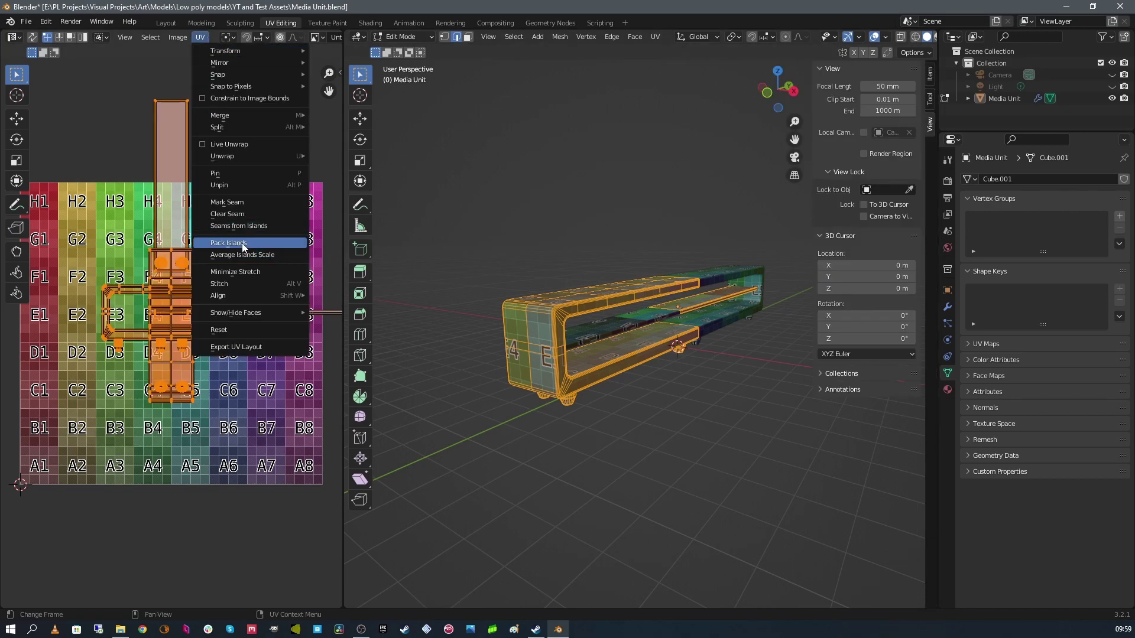
{"action": "left_click", "coordinate": [242, 244]}
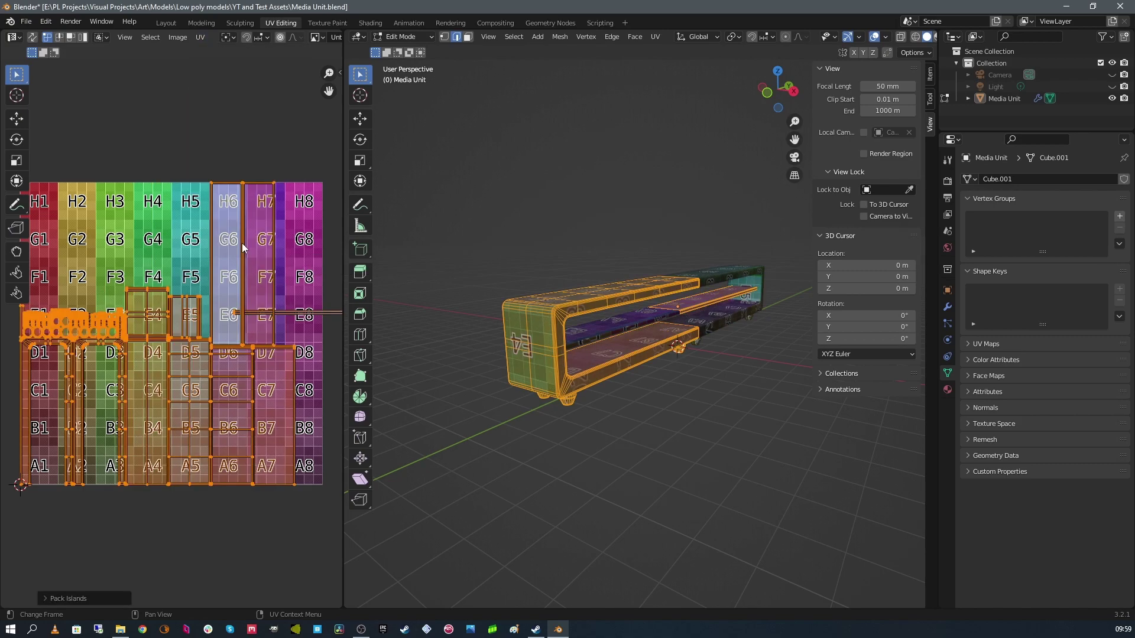
{"action": "left_click", "coordinate": [271, 501]}
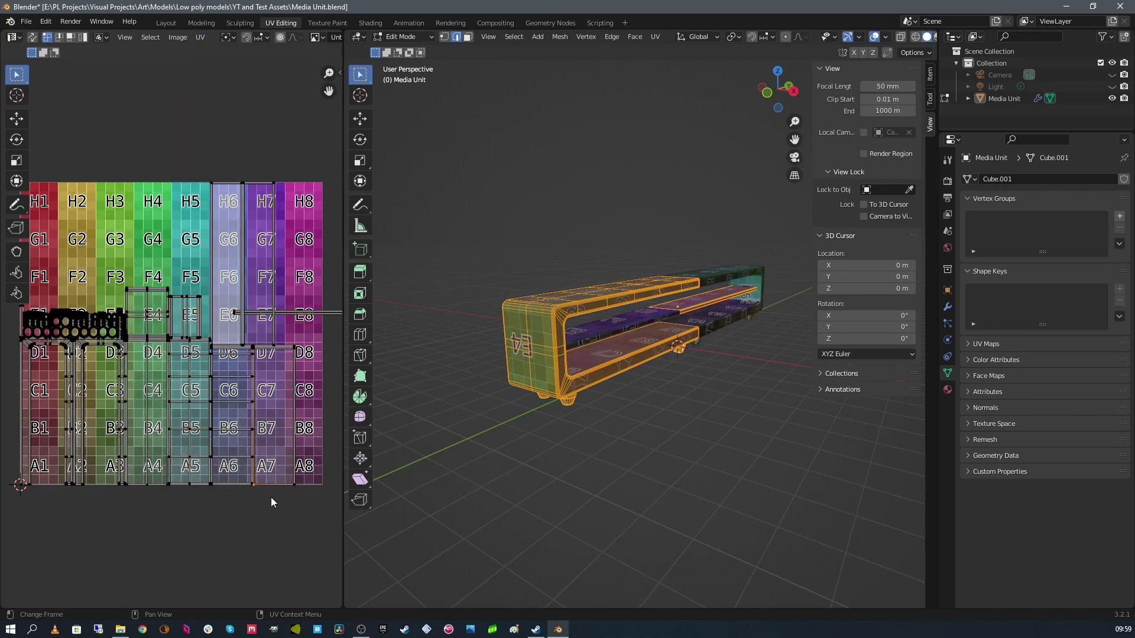
Step: Move the long thin islands that overhang the colour grid into the free space around rows F and G, columns 1 to 5
{"action": "scroll", "coordinate": [257, 359], "scroll_direction": "down", "scroll_amount": 3}
{"action": "scroll", "coordinate": [257, 360], "scroll_direction": "up", "scroll_amount": 3}
{"action": "scroll", "coordinate": [256, 359], "scroll_direction": "down", "scroll_amount": 3}
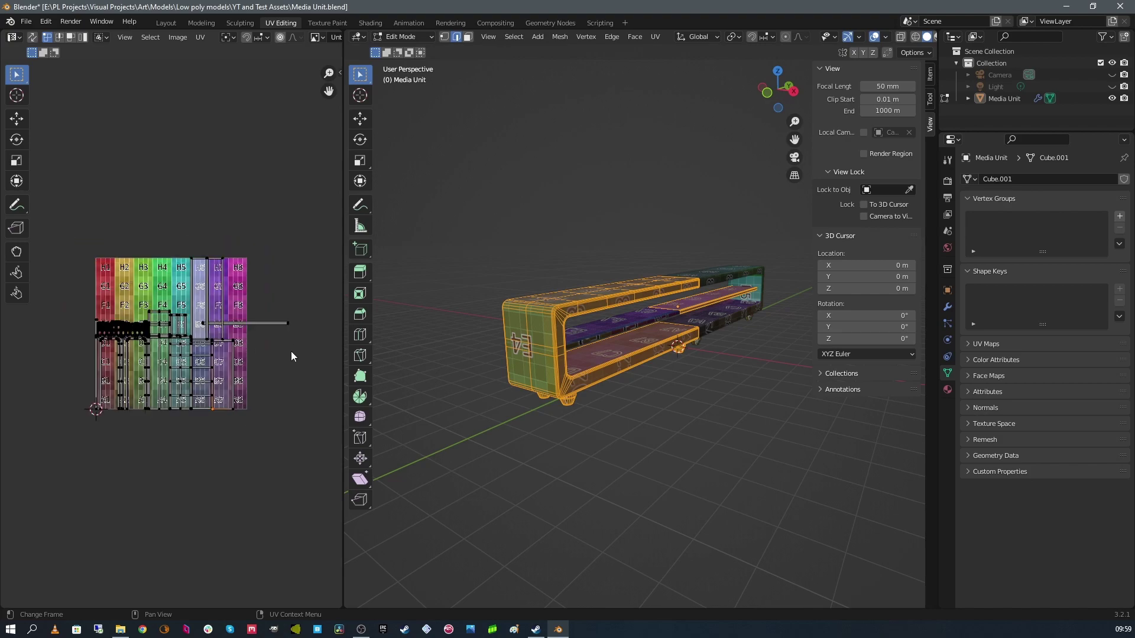
{"action": "key", "text": "b"}
{"action": "left_click_drag", "start_coordinate": [257, 311], "coordinate": [260, 314]}
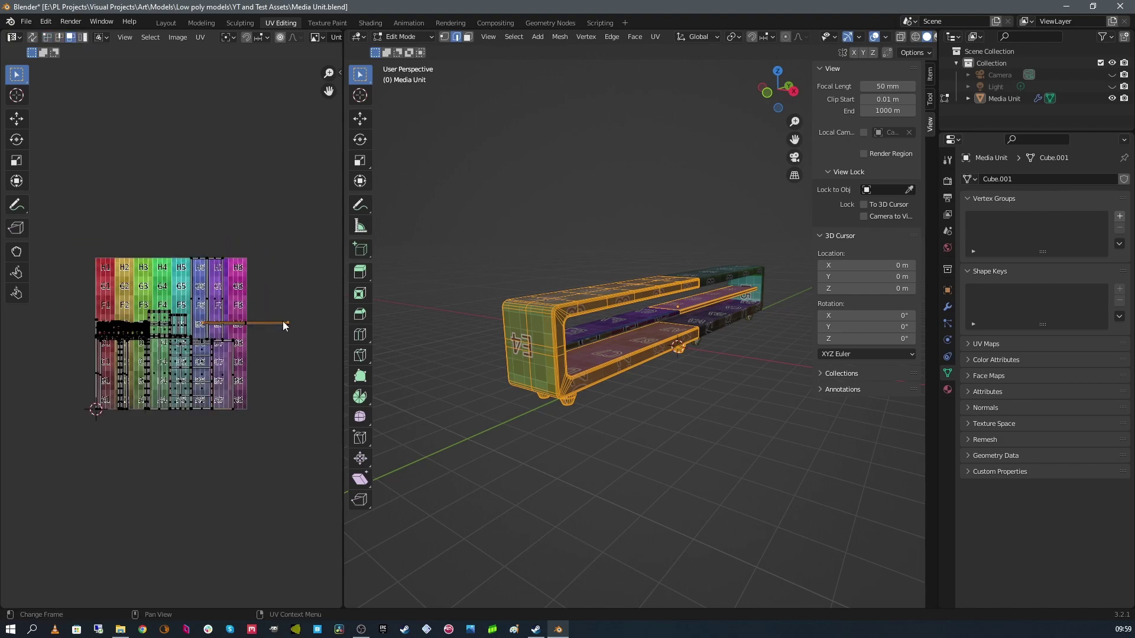
{"action": "scroll", "coordinate": [286, 317], "scroll_direction": "up", "scroll_amount": 2}
{"action": "key", "text": "shift+space"}
{"action": "key", "text": "g"}
{"action": "left_click_drag", "start_coordinate": [286, 317], "coordinate": [137, 279]}
{"action": "right_click", "coordinate": [137, 279]}
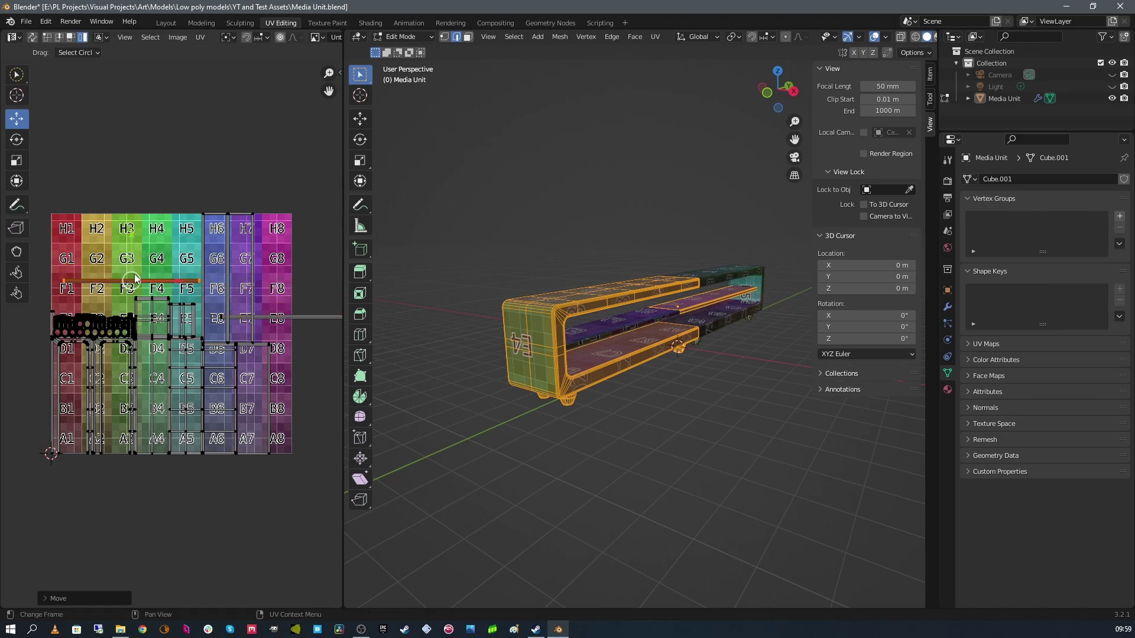
{"action": "left_click_drag", "start_coordinate": [288, 316], "coordinate": [131, 266]}
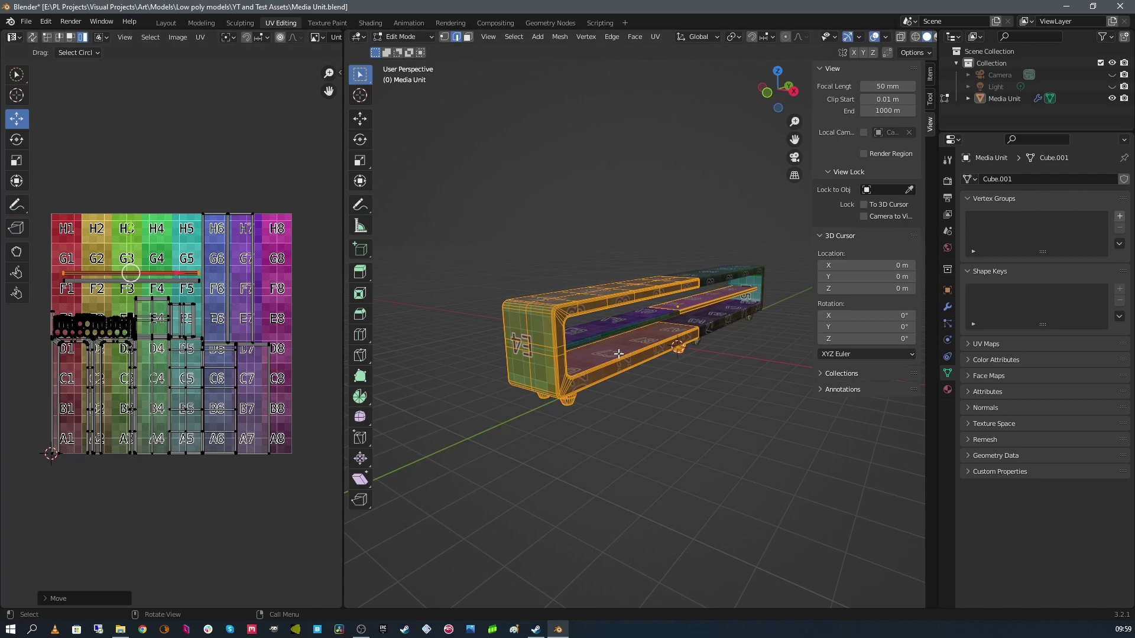
{"action": "middle_click_drag", "start_coordinate": [568, 378], "coordinate": [553, 413]}
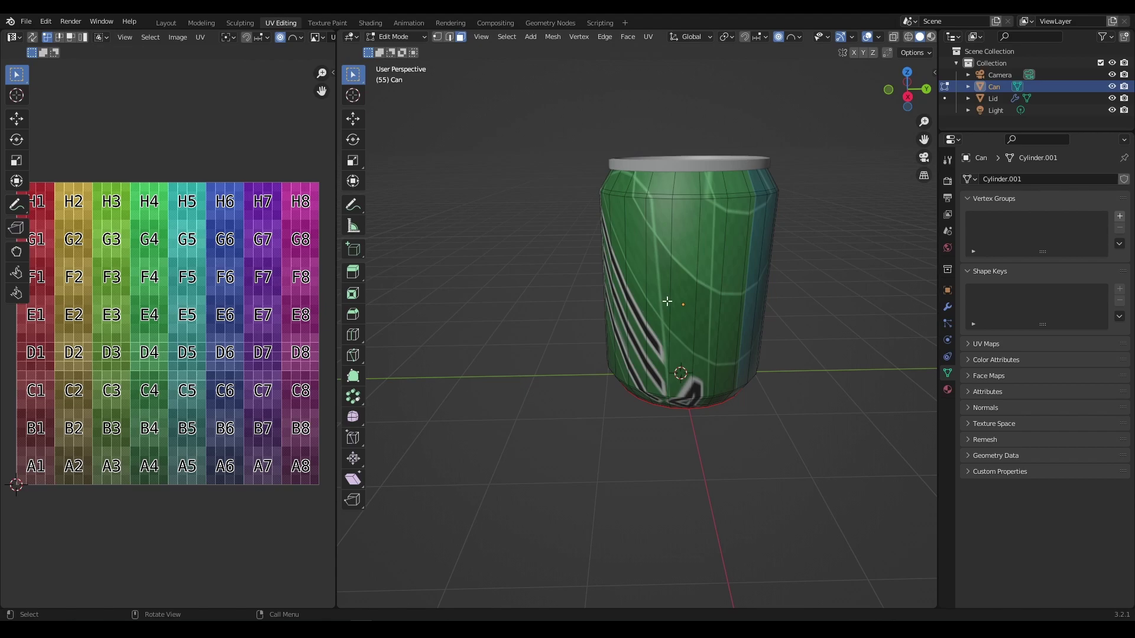
Step: Enable X-ray and select the can's entire mesh
{"action": "mouse_move", "coordinate": [700, 270]}
{"action": "middle_mouse_down"}
{"action": "mouse_move", "coordinate": [691, 307]}
{"action": "mouse_move", "coordinate": [673, 296]}
{"action": "mouse_move", "coordinate": [666, 254]}
{"action": "mouse_move", "coordinate": [818, 246]}
{"action": "mouse_move", "coordinate": [826, 183]}
{"action": "mouse_move", "coordinate": [821, 231]}
{"action": "mouse_move", "coordinate": [722, 260]}
{"action": "mouse_move", "coordinate": [435, 180]}
{"action": "mouse_move", "coordinate": [620, 248]}
{"action": "mouse_move", "coordinate": [711, 262]}
{"action": "middle_mouse_up"}
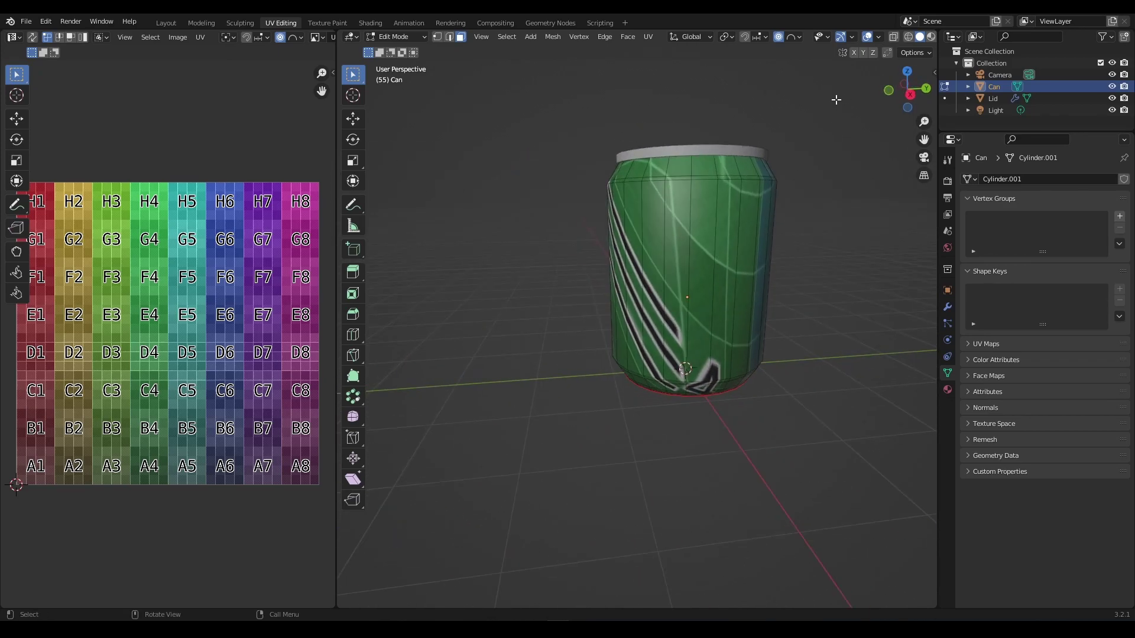
{"action": "key", "text": "alt+z"}
{"action": "left_click_drag", "start_coordinate": [852, 465], "coordinate": [475, 95]}
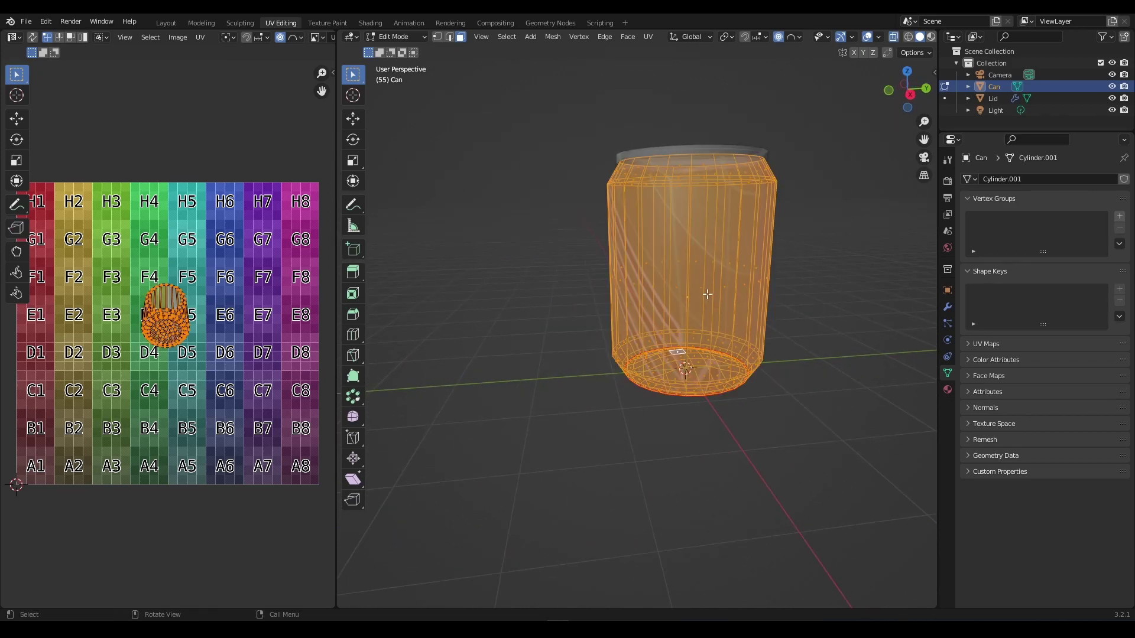
{"action": "scroll", "coordinate": [139, 335], "scroll_direction": "up", "scroll_amount": 2}
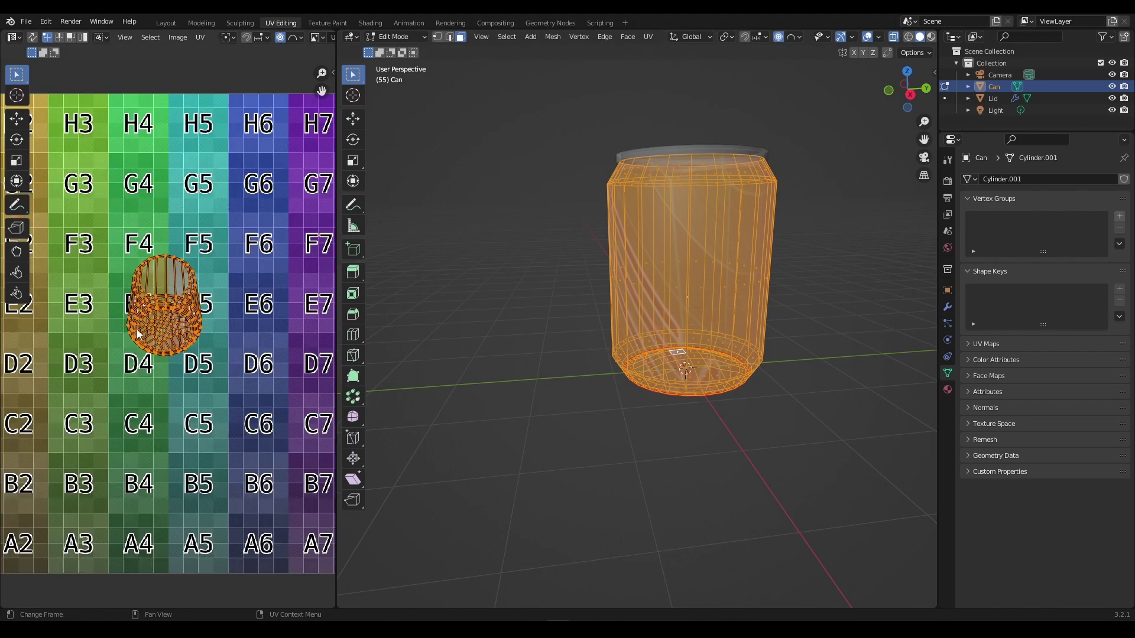
{"action": "scroll", "coordinate": [139, 335], "scroll_direction": "up", "scroll_amount": 2}
{"action": "scroll", "coordinate": [140, 253], "scroll_direction": "down", "scroll_amount": 4}
Step: Unwrap the selected can mesh with Cylinder Projection and check the texture on its side and base in Object Mode
{"action": "middle_click_drag", "start_coordinate": [730, 324], "coordinate": [694, 319]}
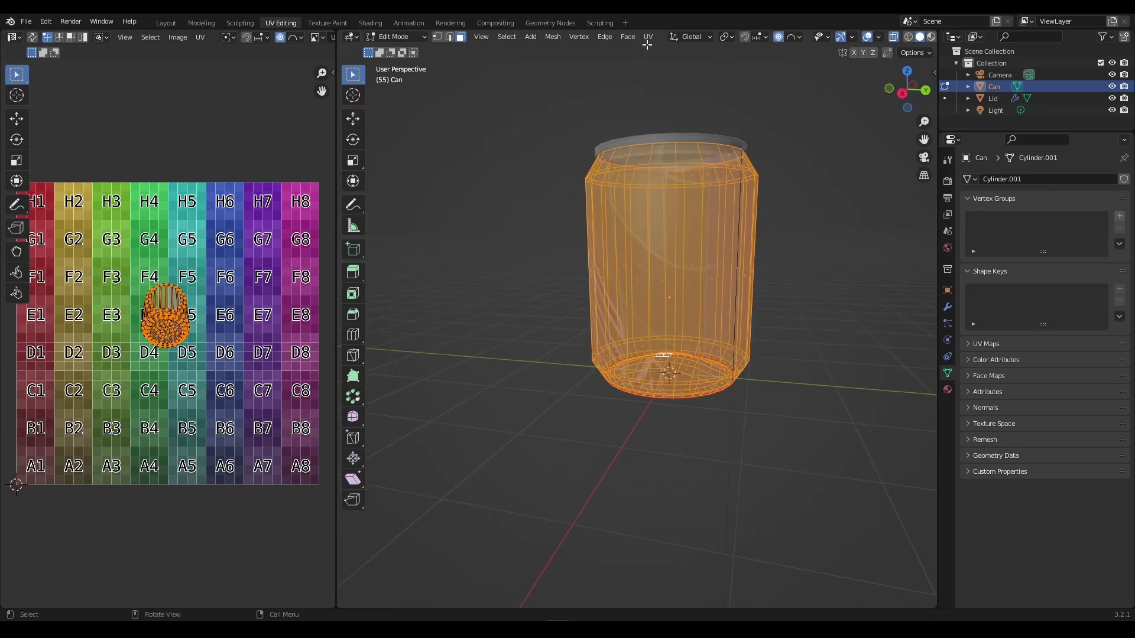
{"action": "key", "text": "u"}
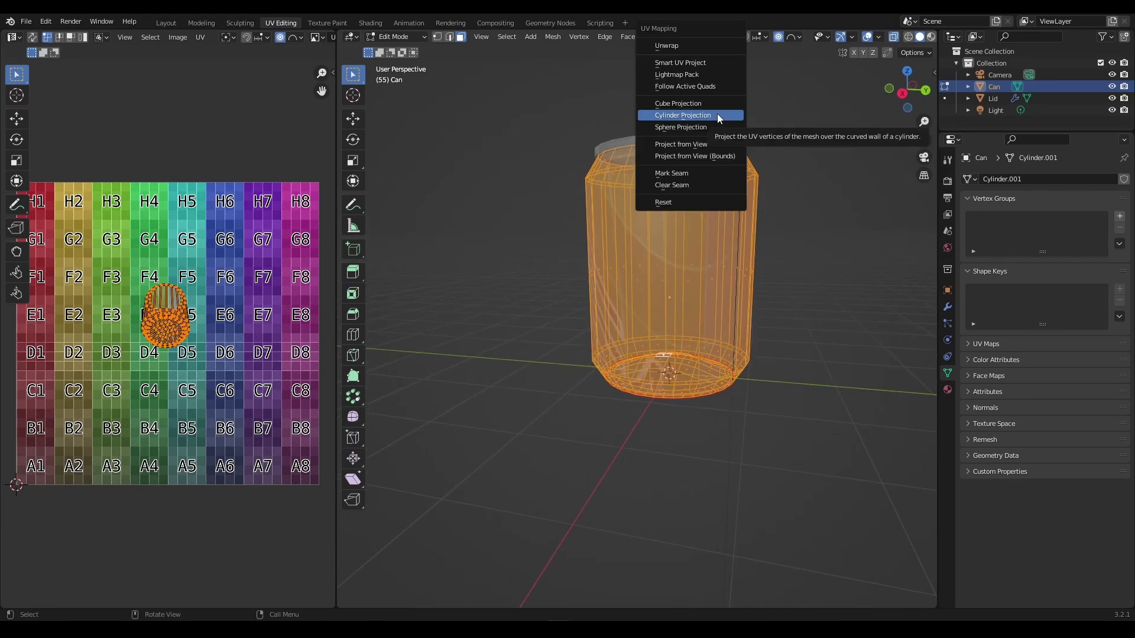
{"action": "left_click", "coordinate": [718, 115]}
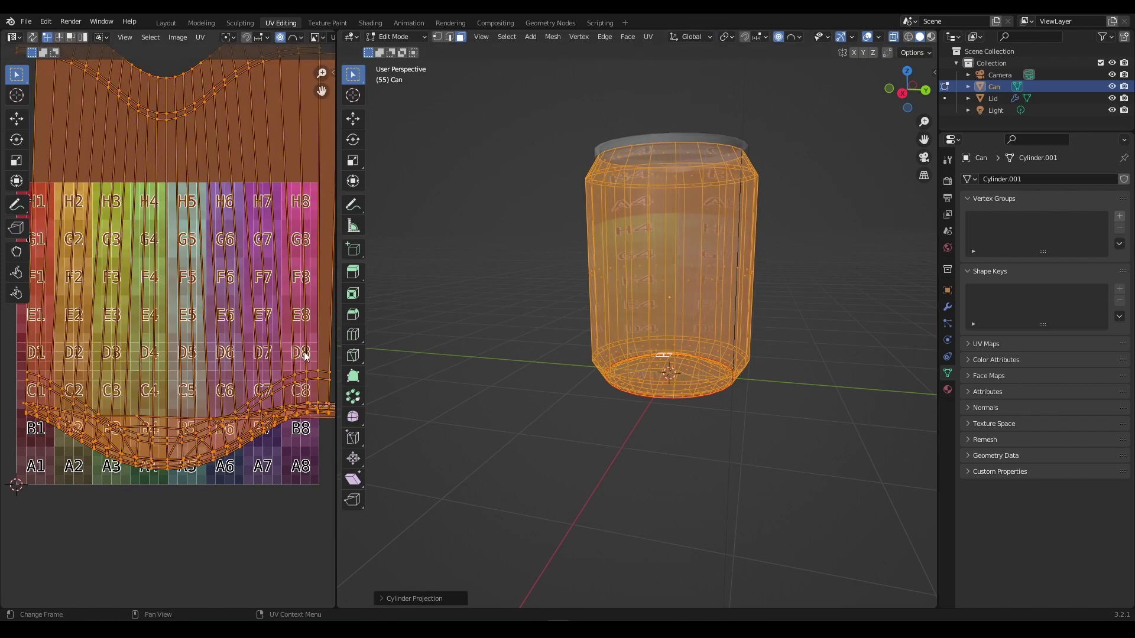
{"action": "scroll", "coordinate": [264, 334], "scroll_direction": "down", "scroll_amount": 2}
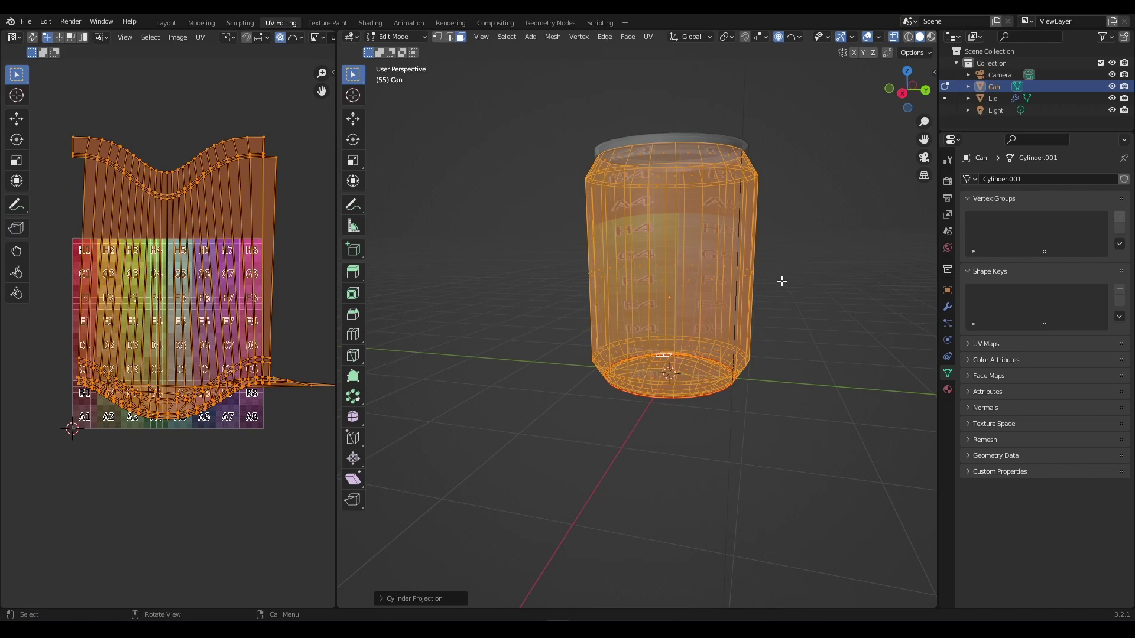
{"action": "key", "text": "Tab"}
{"action": "middle_click_drag", "start_coordinate": [796, 323], "coordinate": [746, 309]}
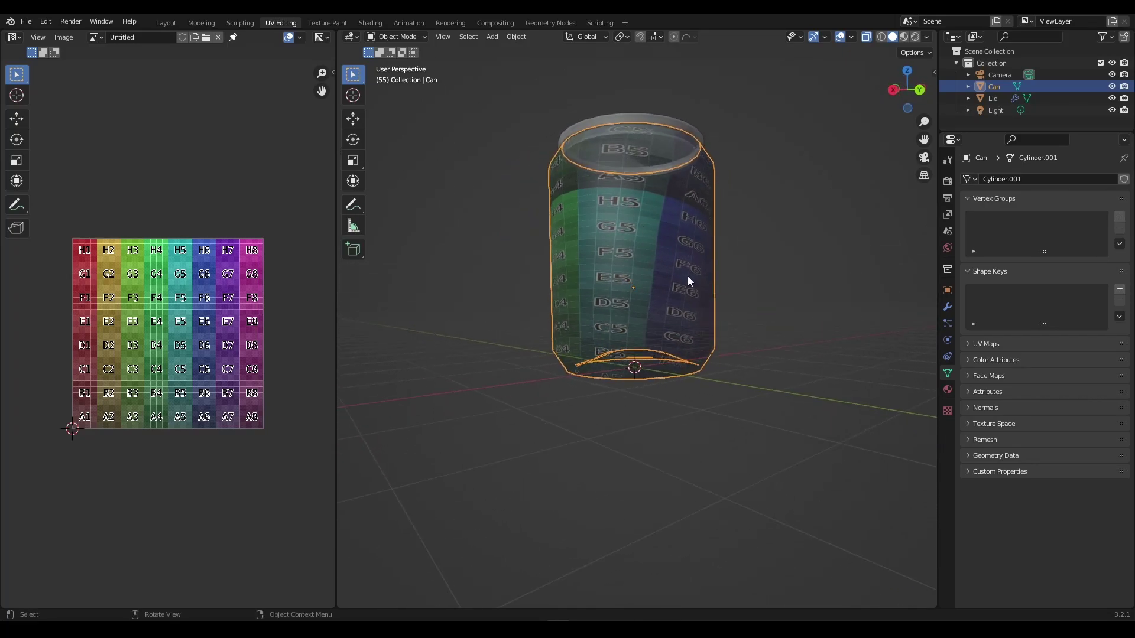
{"action": "middle_click_drag", "start_coordinate": [689, 280], "coordinate": [669, 322]}
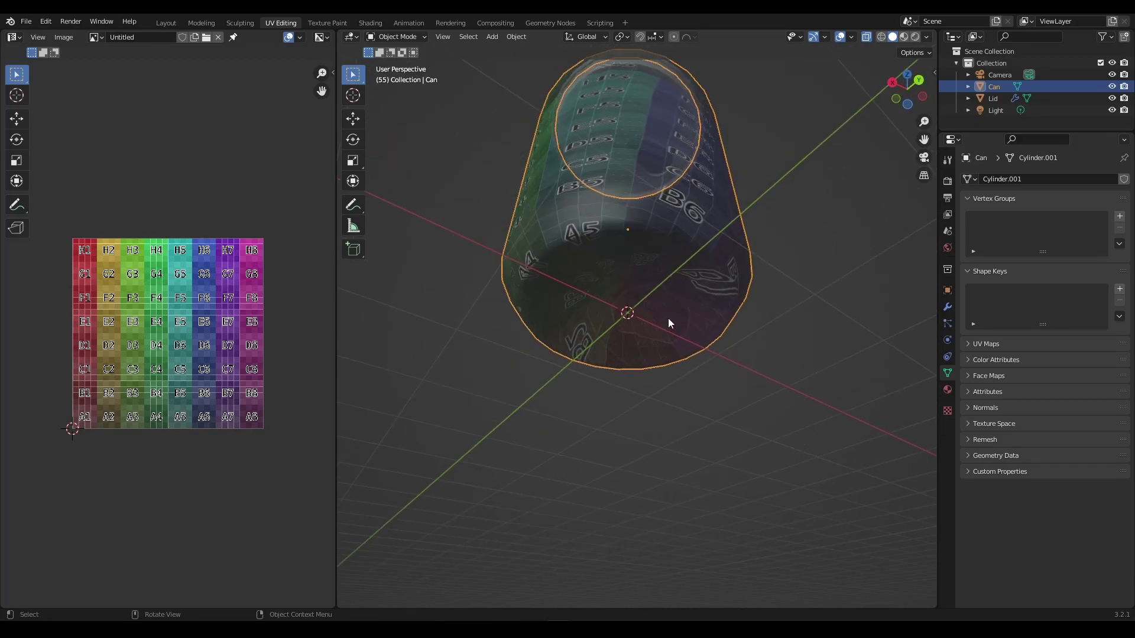
{"action": "scroll", "coordinate": [668, 318], "scroll_direction": "down", "scroll_amount": 2}
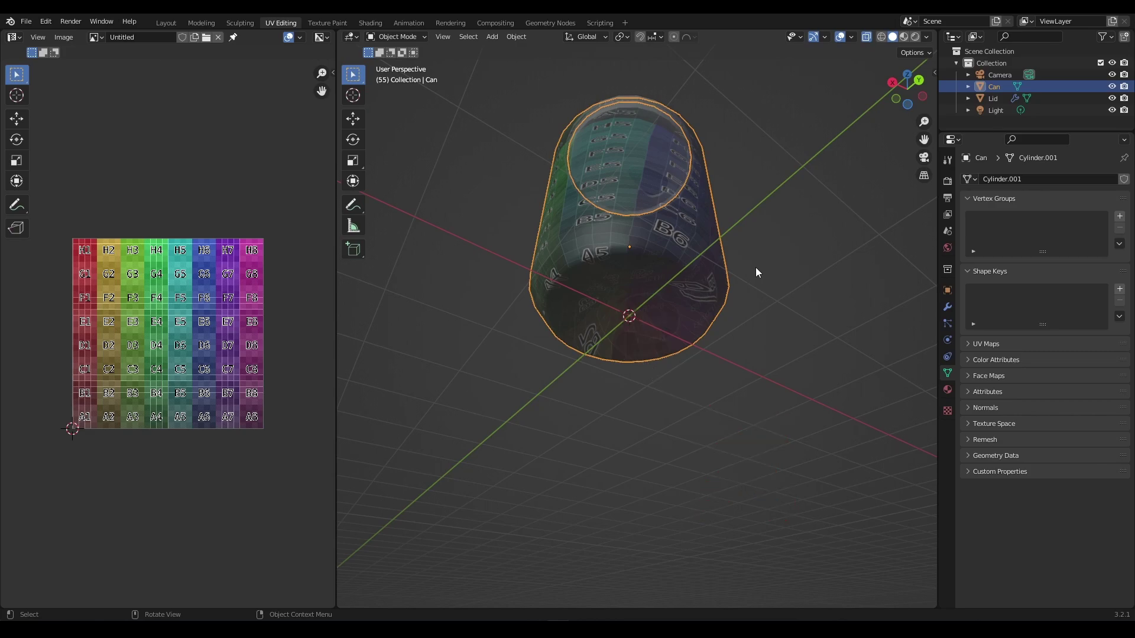
Step: Return the can to Edit Mode with X-ray off and clear the face selection
{"action": "key", "text": "Tab"}
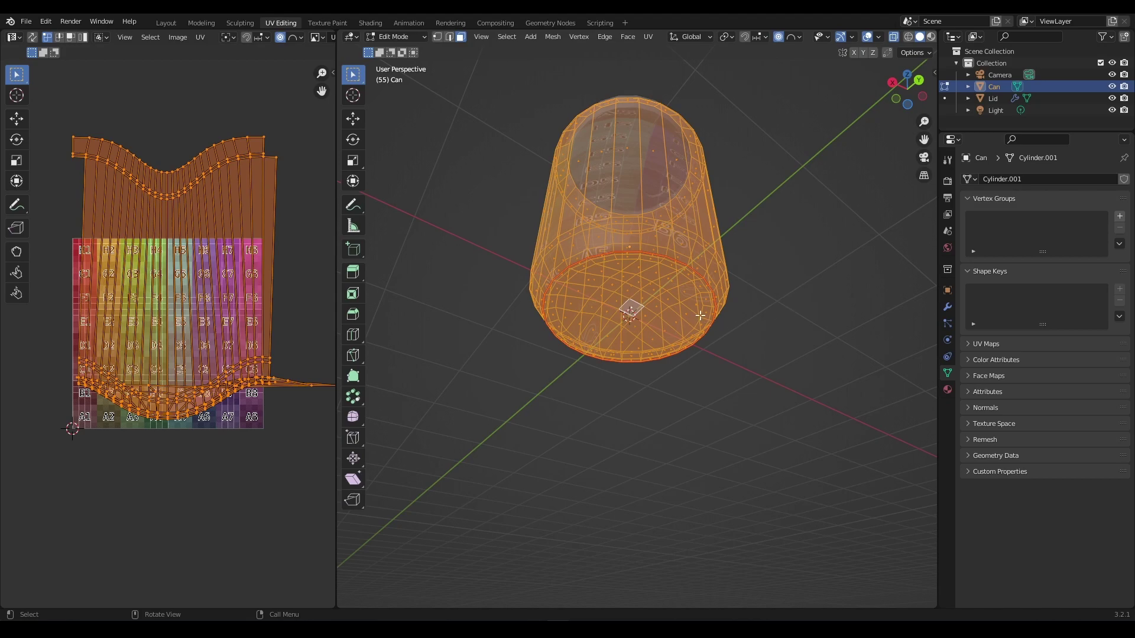
{"action": "scroll", "coordinate": [605, 300], "scroll_direction": "up", "scroll_amount": 2}
{"action": "scroll", "coordinate": [605, 300], "scroll_direction": "up", "scroll_amount": 1}
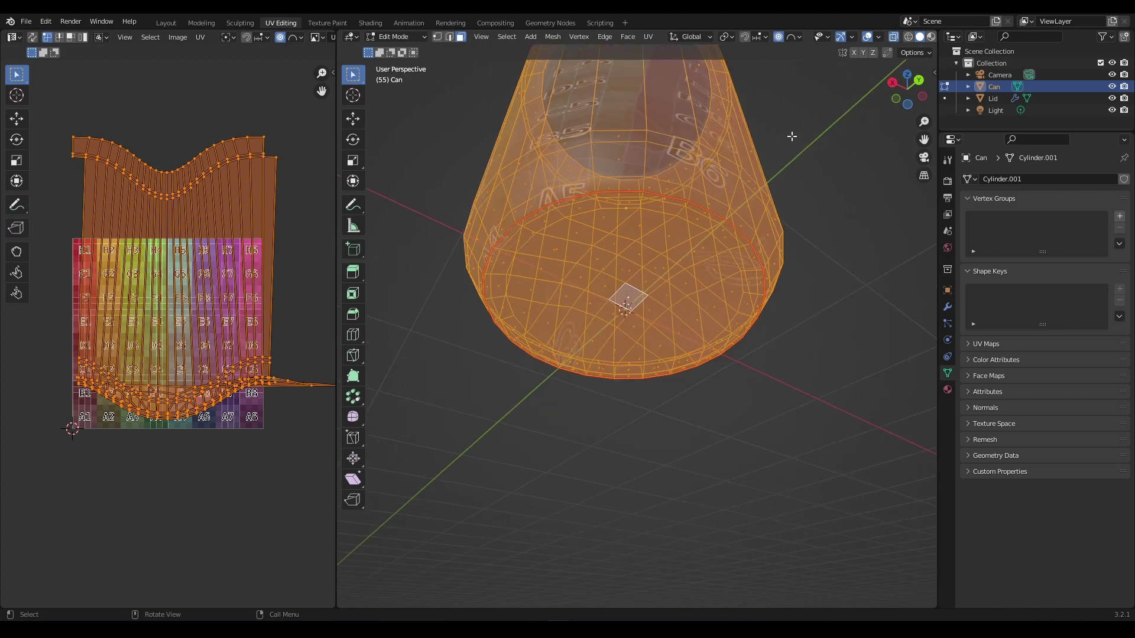
{"action": "key", "text": "alt+z"}
{"action": "middle_click_drag", "start_coordinate": [571, 228], "coordinate": [603, 236]}
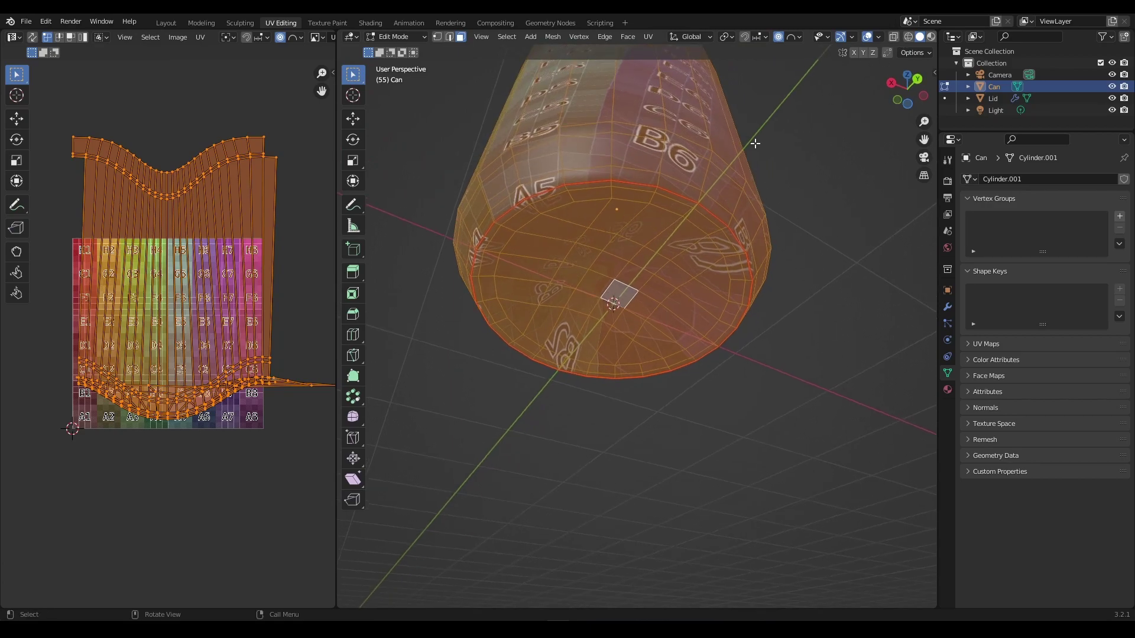
{"action": "key", "text": "alt+a"}
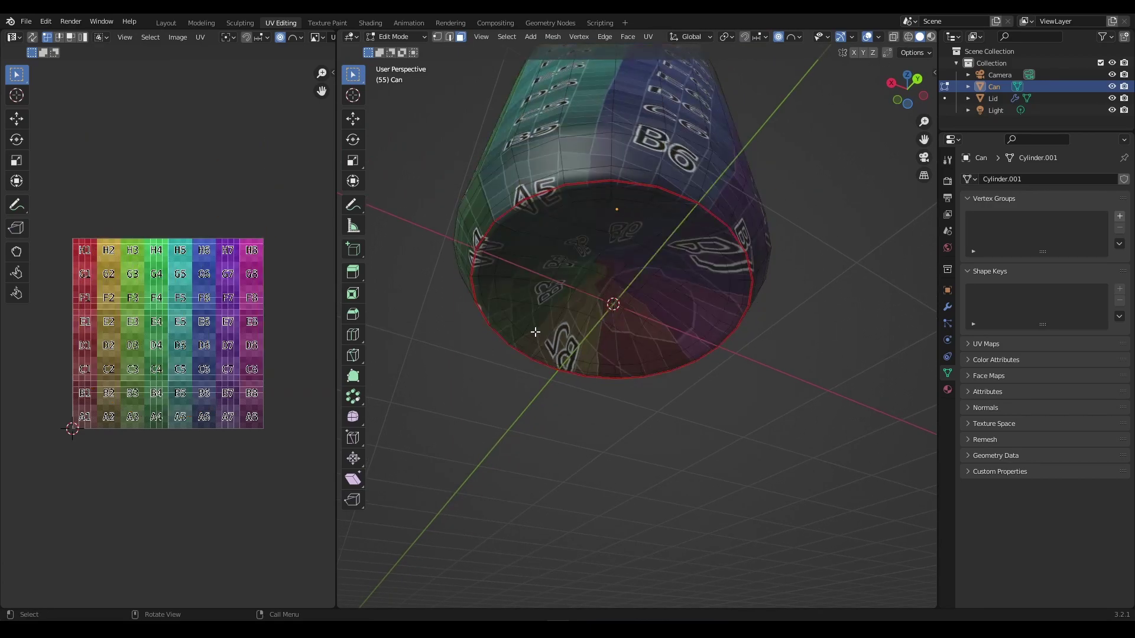
Step: Select the four faces at the centre of the can's base and grow the selection out to the red seam ring
{"action": "middle_click_drag", "start_coordinate": [627, 323], "coordinate": [624, 240]}
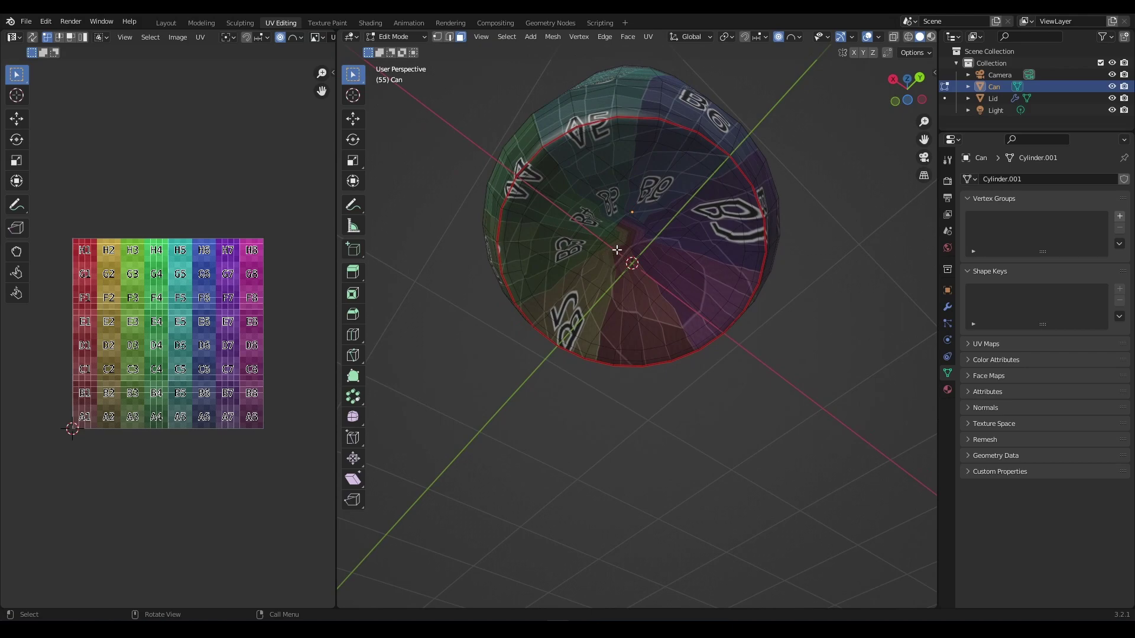
{"action": "left_click", "coordinate": [624, 235]}
{"action": "left_click", "coordinate": [626, 231], "text": "shift"}
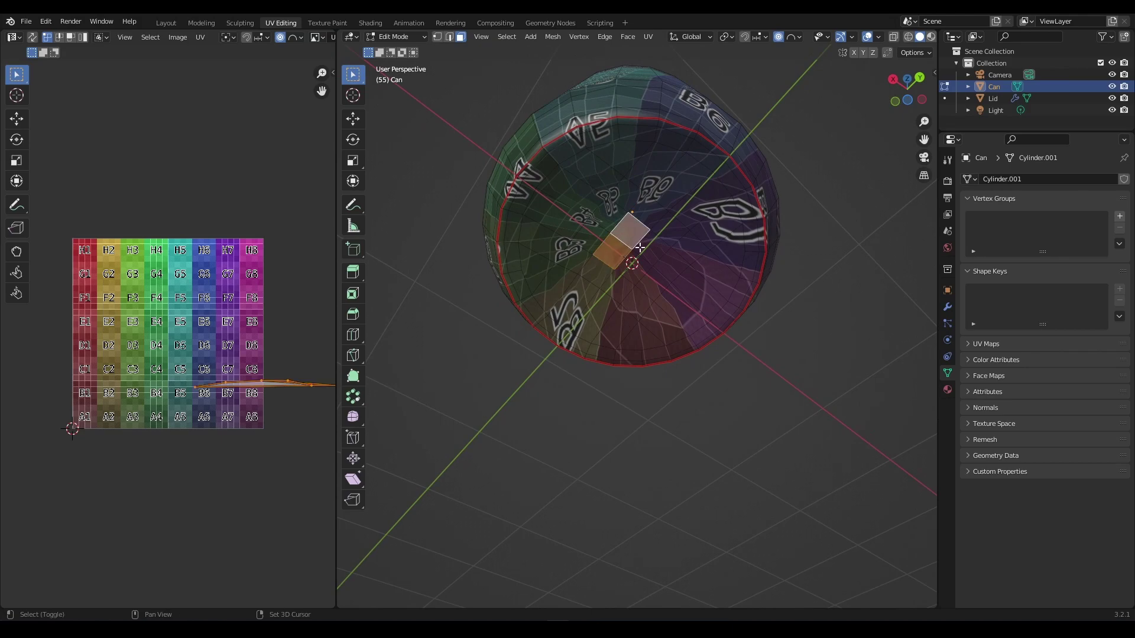
{"action": "left_click", "coordinate": [644, 250], "text": "shift"}
{"action": "left_click", "coordinate": [632, 267], "text": "shift"}
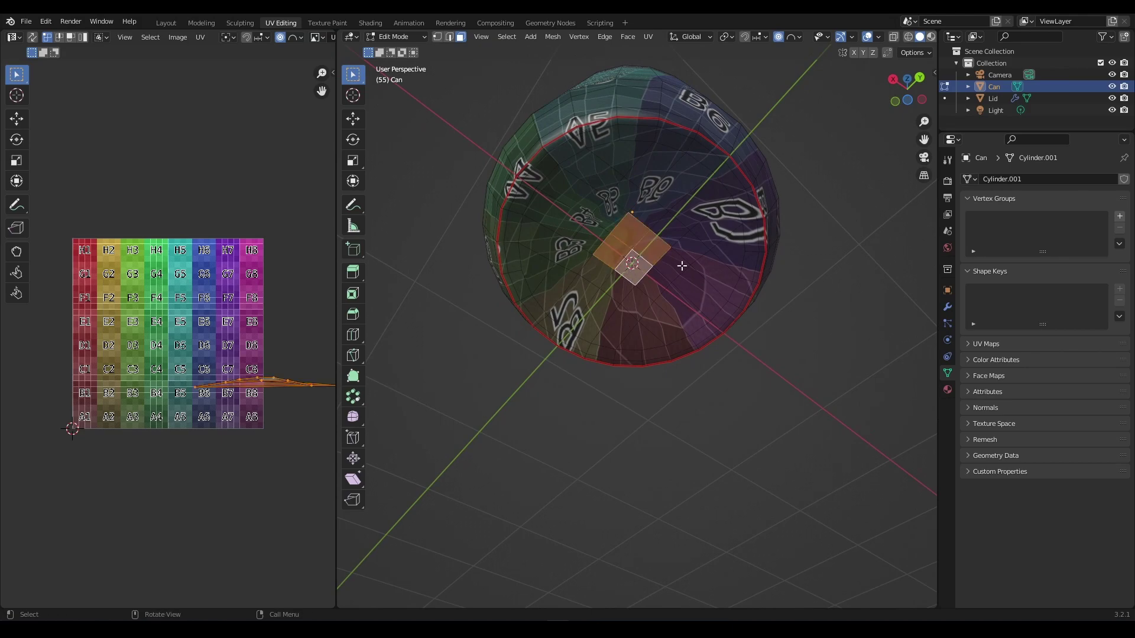
{"action": "scroll", "coordinate": [682, 266], "scroll_direction": "up", "scroll_amount": 2}
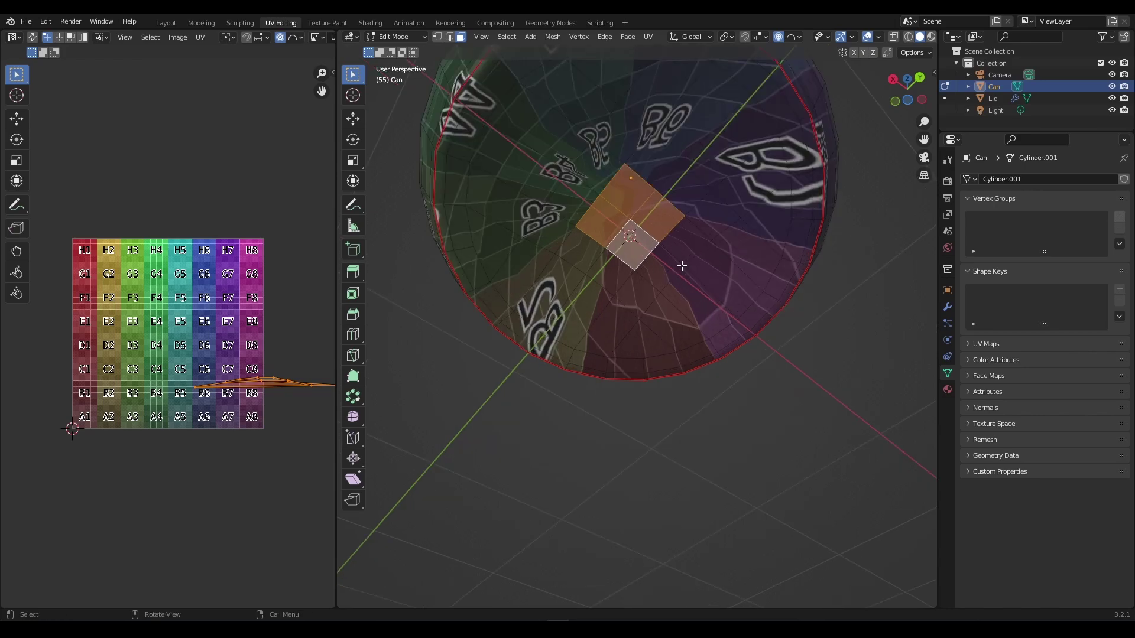
{"action": "key", "text": "ctrl+KP_Add"}
{"action": "key", "text": "ctrl+KP_Add"}
{"action": "key", "text": "ctrl+KP_Add"}
{"action": "scroll", "coordinate": [677, 267], "scroll_direction": "down", "scroll_amount": 4}
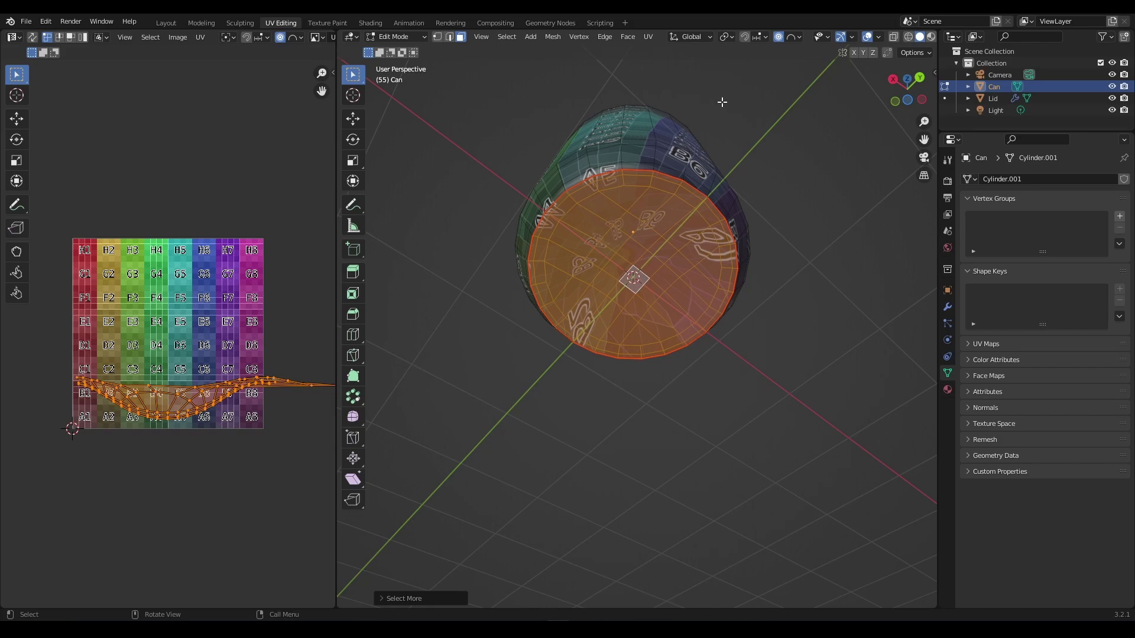
Step: Unwrap the selected base faces with Cube Projection and move their UV island about 1.09 units down, below the colour grid
{"action": "key", "text": "u"}
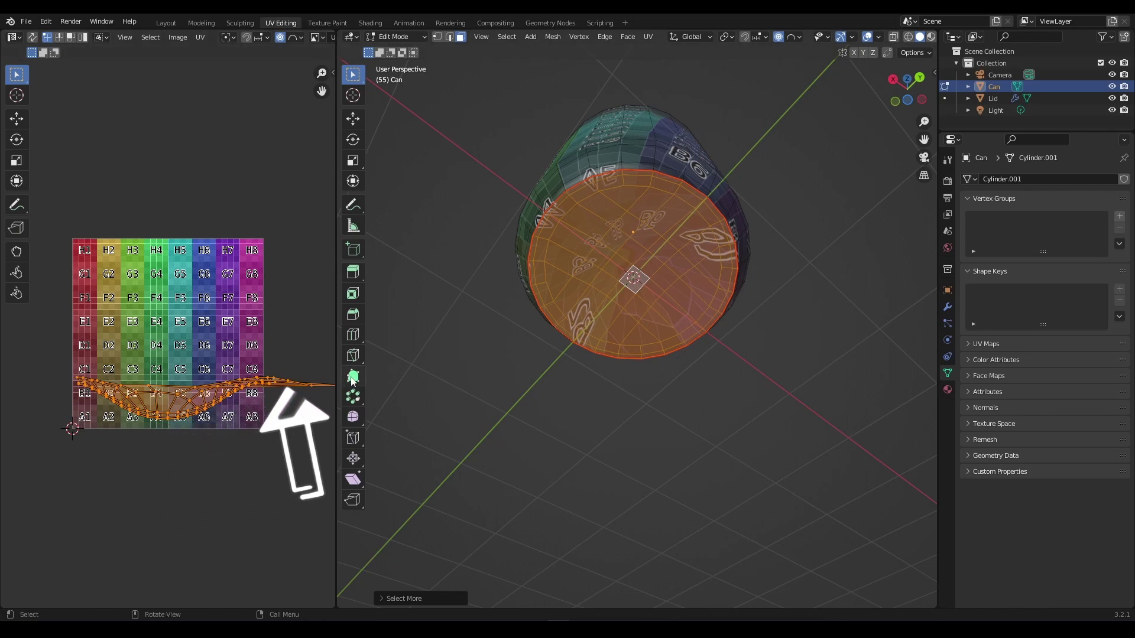
{"action": "key", "text": "u"}
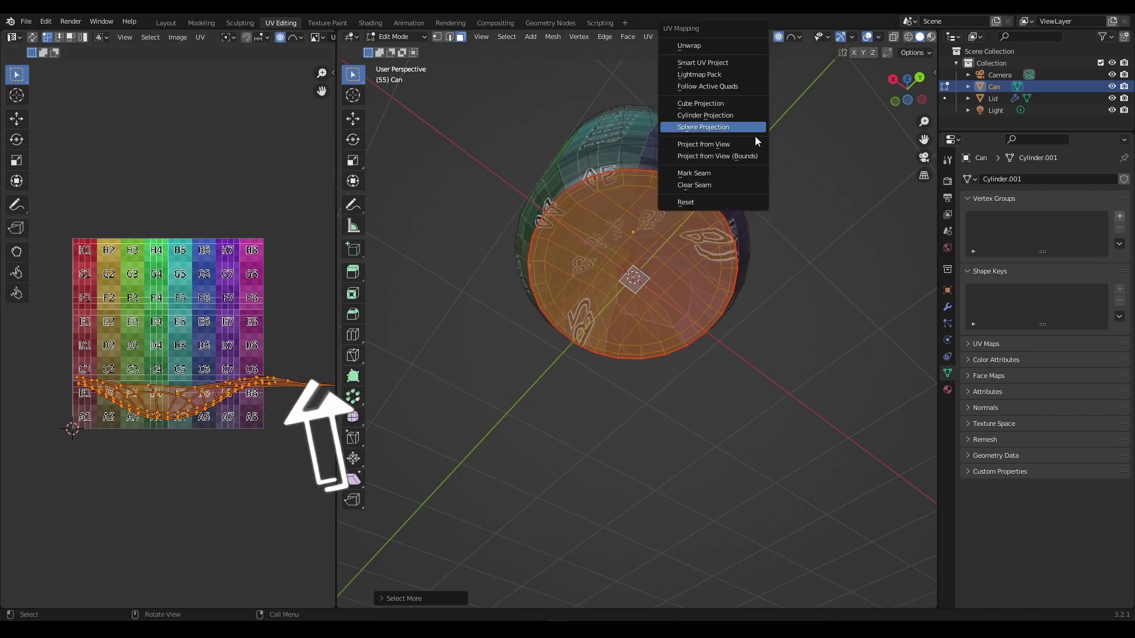
{"action": "left_click", "coordinate": [713, 105]}
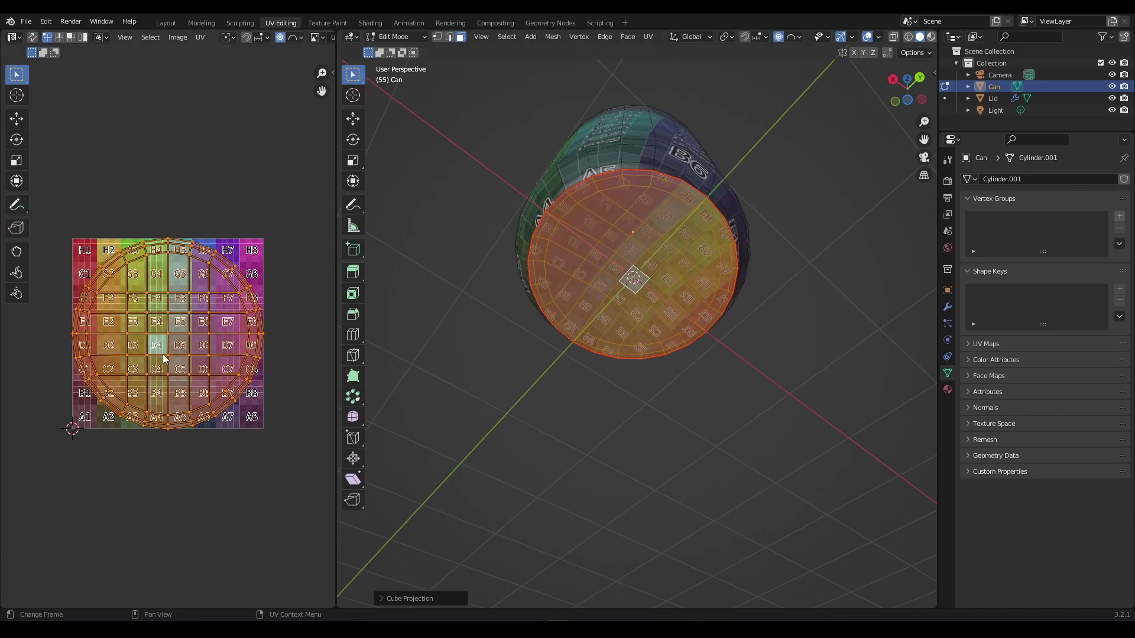
{"action": "key", "text": "g"}
{"action": "left_click", "coordinate": [154, 564]}
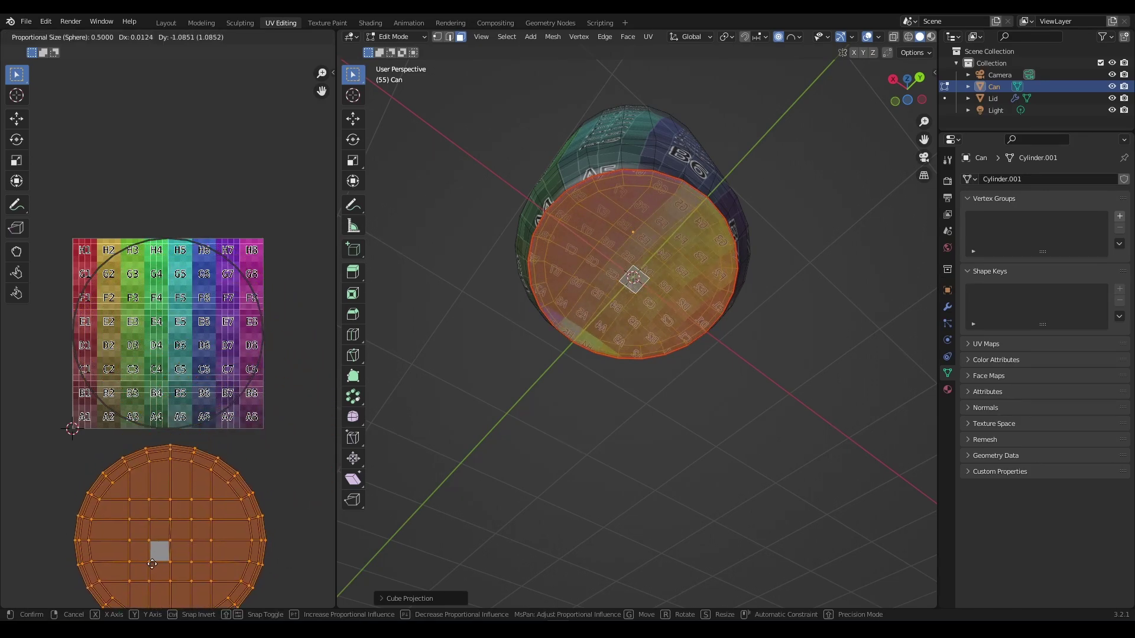
Step: Select the can's entire mesh in X-ray and even out its UV islands with Average Islands Scale
{"action": "scroll", "coordinate": [636, 233], "scroll_direction": "down", "scroll_amount": 1}
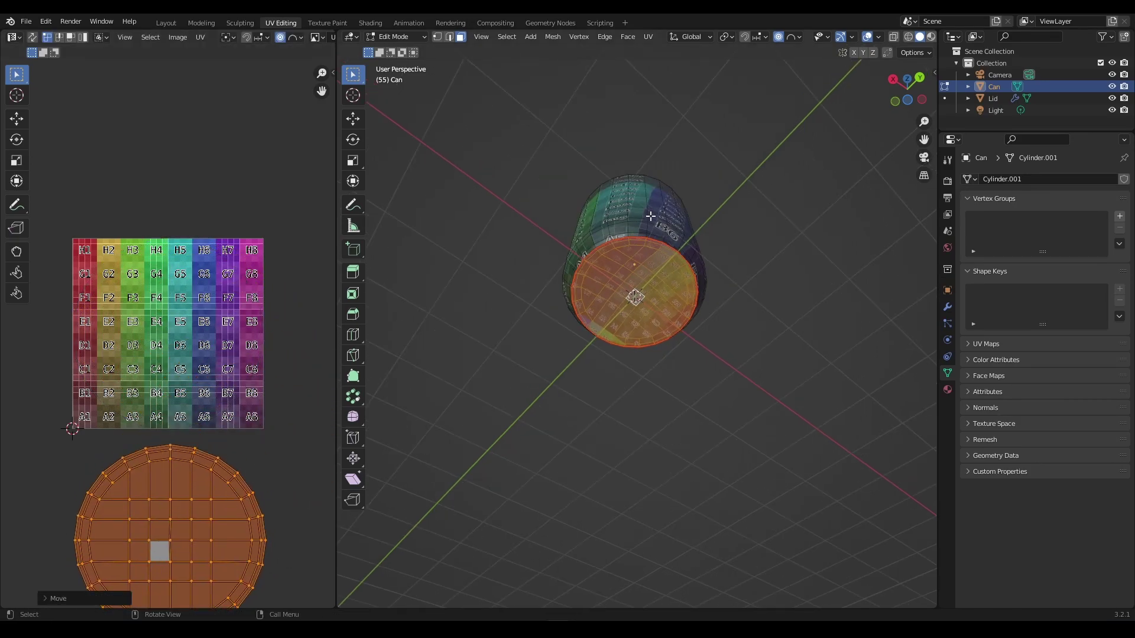
{"action": "middle_click_drag", "start_coordinate": [638, 230], "coordinate": [648, 272]}
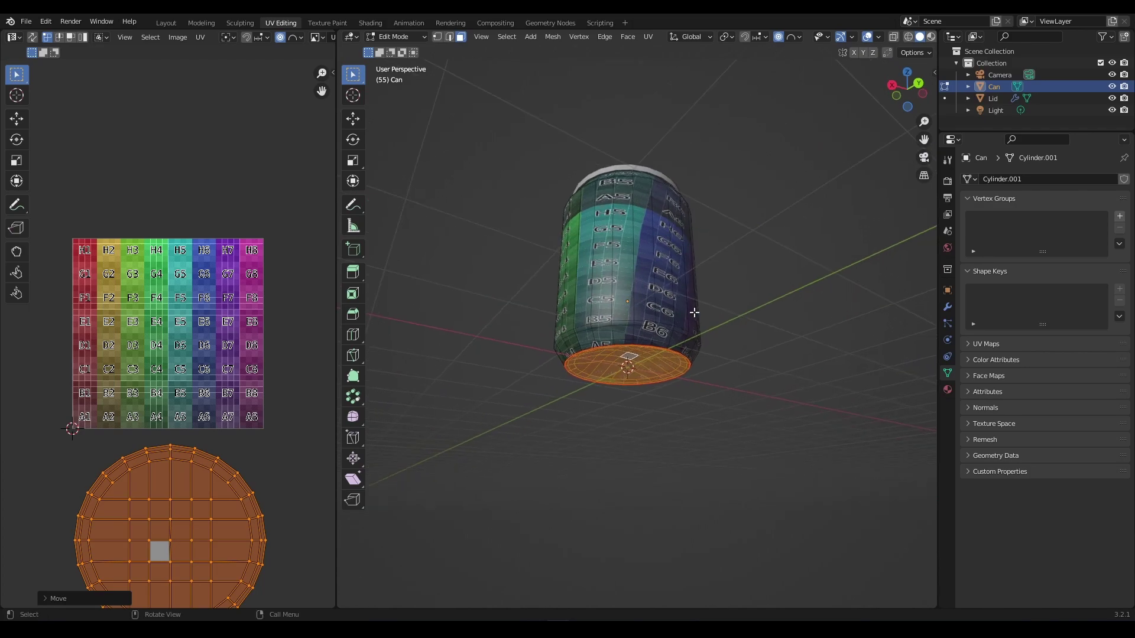
{"action": "key", "text": "alt+z"}
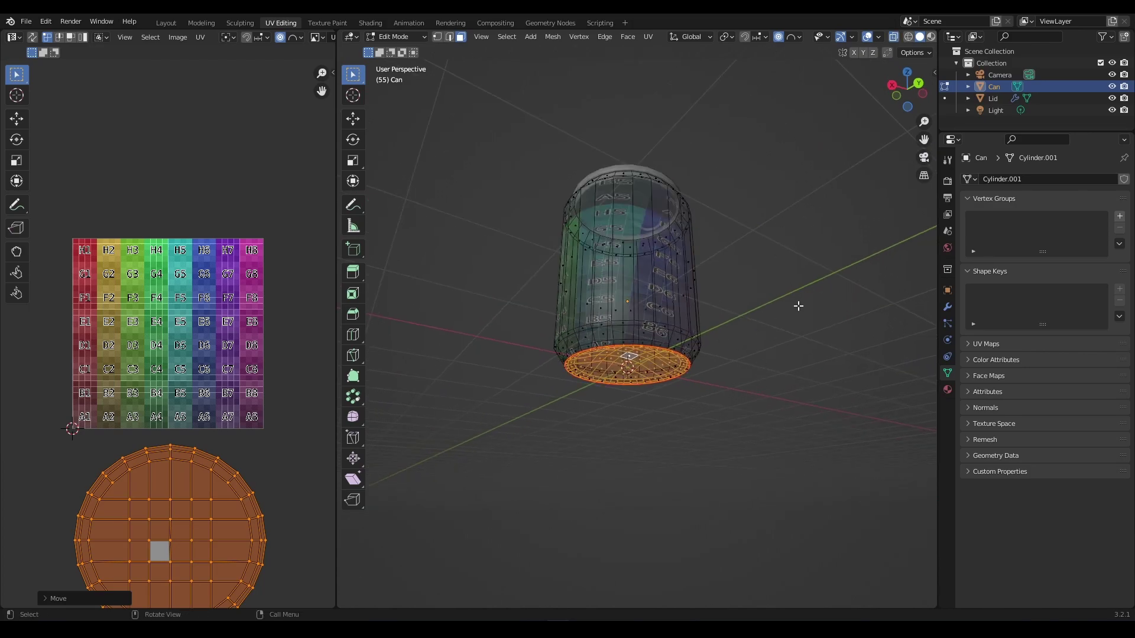
{"action": "left_click_drag", "start_coordinate": [810, 478], "coordinate": [483, 118]}
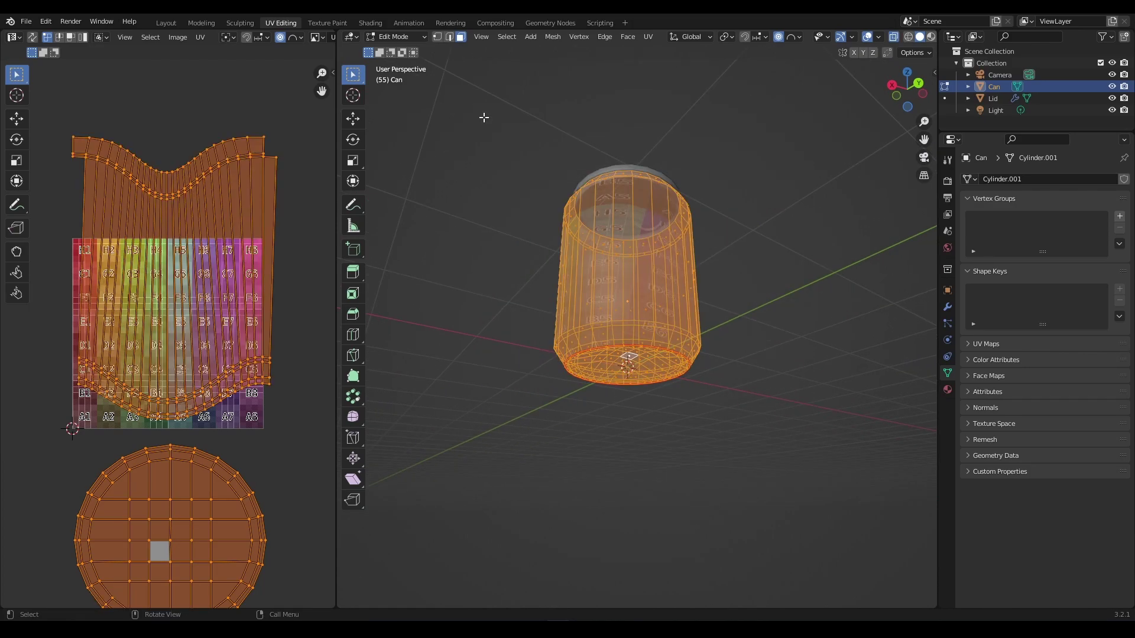
{"action": "left_click", "coordinate": [200, 37]}
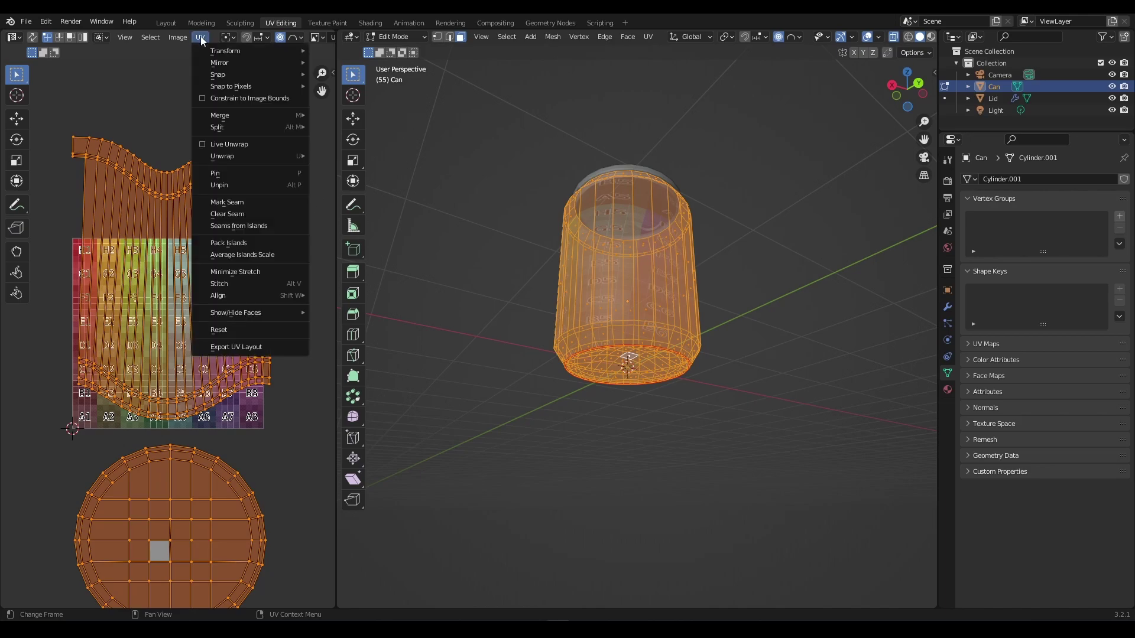
{"action": "left_click", "coordinate": [255, 259]}
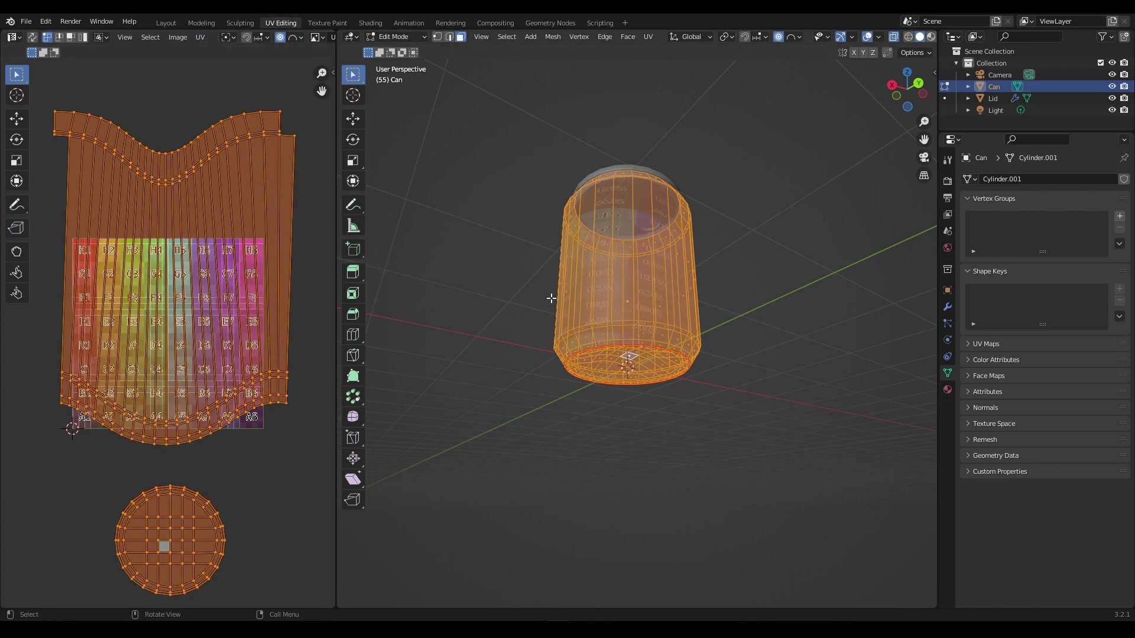
Step: Clear the selection and inspect the texture scale on the can's base and side with X-ray off
{"action": "middle_click_drag", "start_coordinate": [732, 337], "coordinate": [767, 256]}
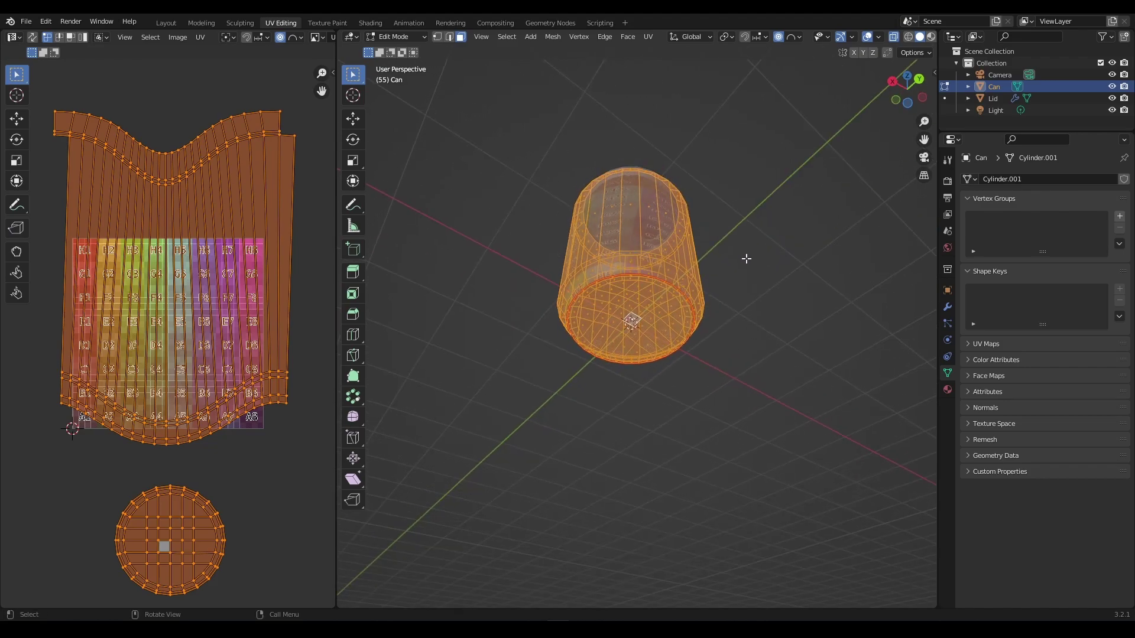
{"action": "key", "text": "alt+a"}
{"action": "scroll", "coordinate": [719, 285], "scroll_direction": "up", "scroll_amount": 3}
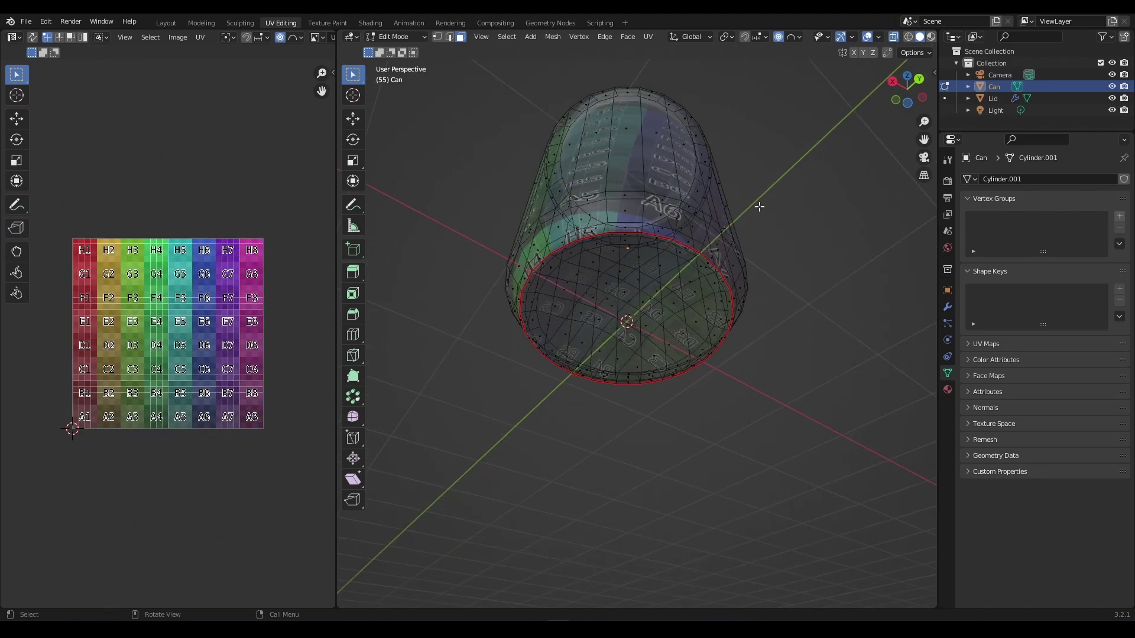
{"action": "key", "text": "alt+z"}
{"action": "middle_click_drag", "start_coordinate": [773, 215], "coordinate": [762, 382]}
{"action": "scroll", "coordinate": [743, 277], "scroll_direction": "down", "scroll_amount": 3}
Step: Box-select the can's whole mesh in X-ray, fit its UV islands into the colour grid with Pack Islands and drop the full selection
{"action": "key", "text": "alt+z"}
{"action": "key", "text": "b"}
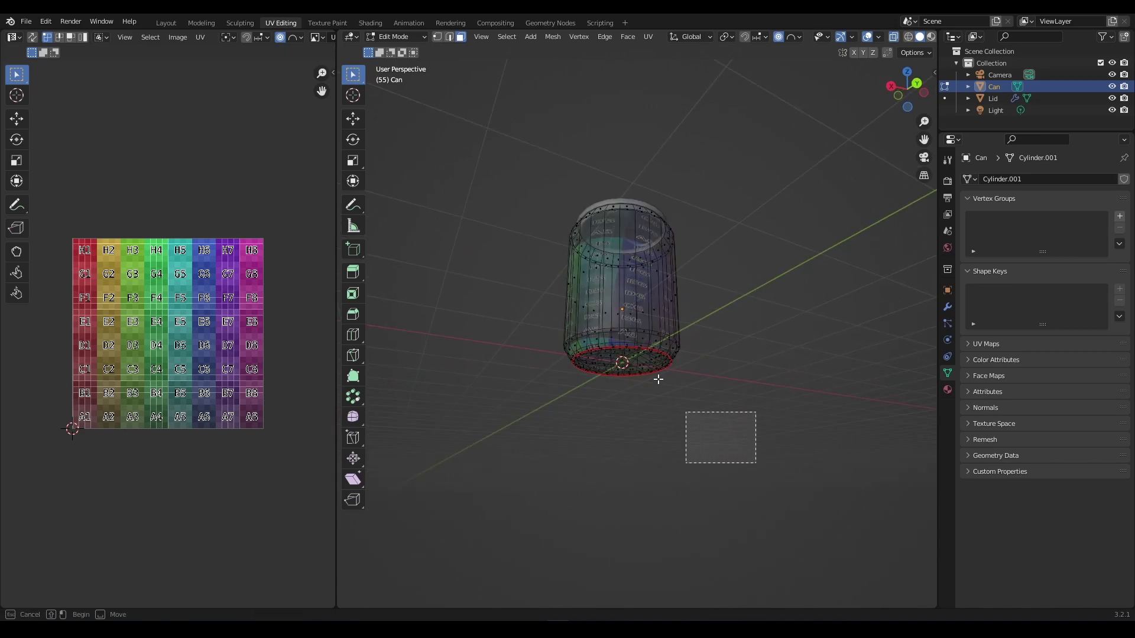
{"action": "left_click_drag", "start_coordinate": [659, 379], "coordinate": [488, 152]}
{"action": "left_click", "coordinate": [199, 37]}
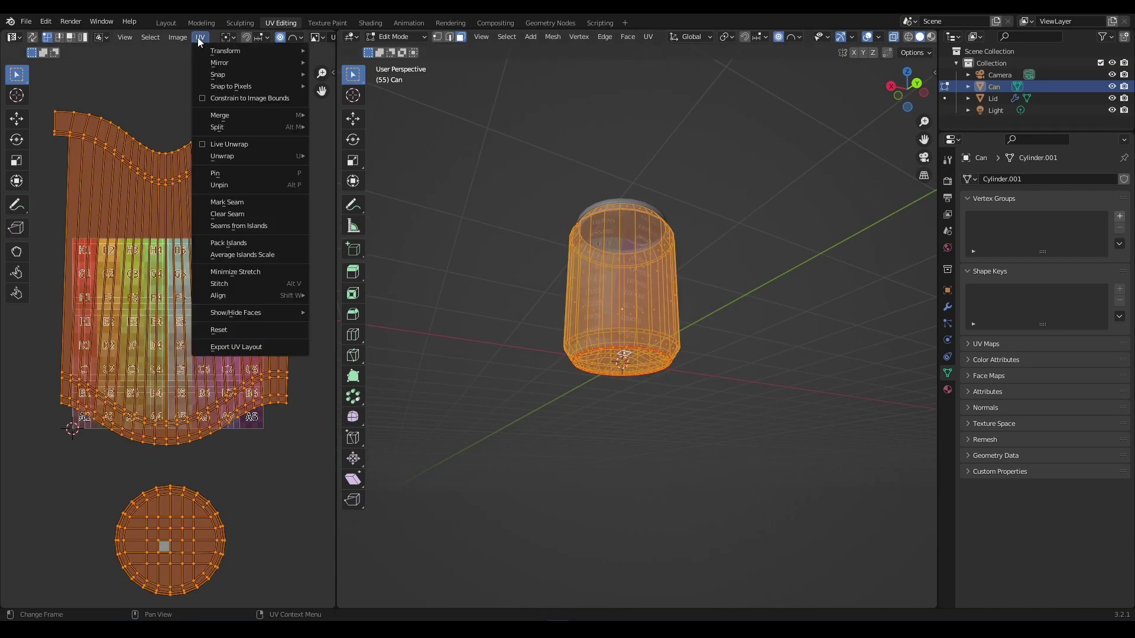
{"action": "left_click", "coordinate": [240, 245]}
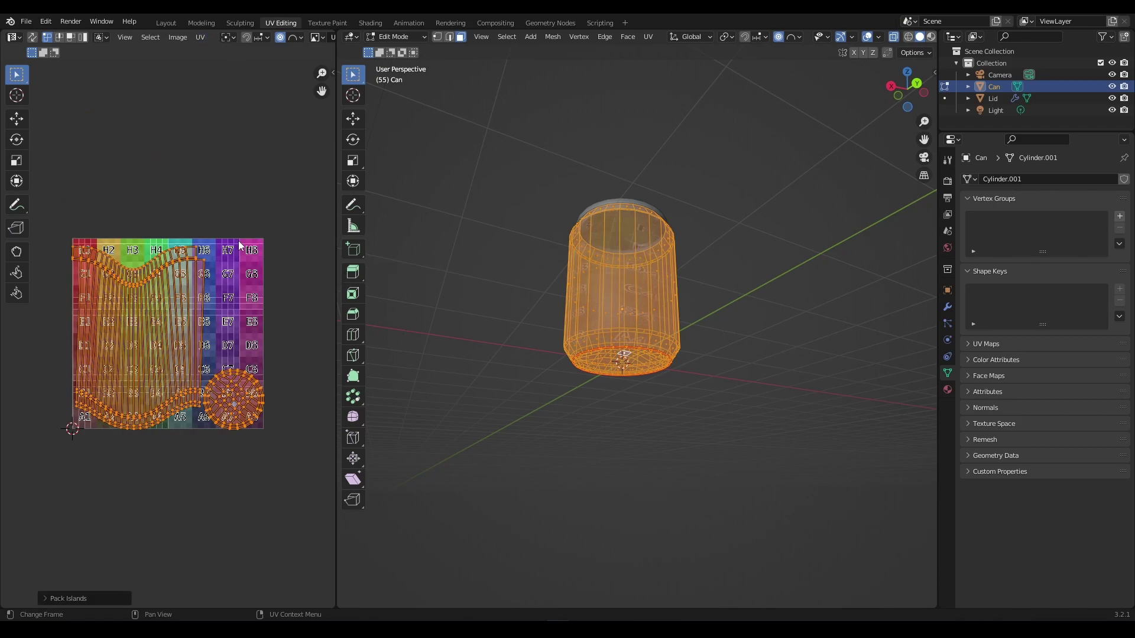
{"action": "left_click", "coordinate": [714, 297]}
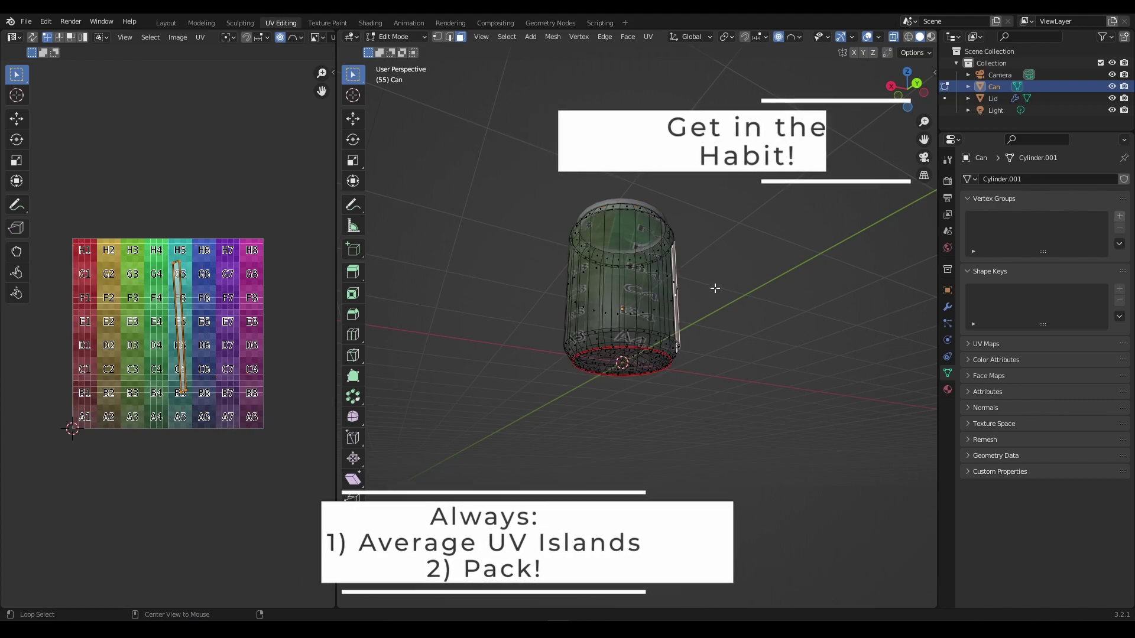
Step: Inspect the packed texture on the can's side and box-select the can
{"action": "middle_click_drag", "start_coordinate": [715, 286], "coordinate": [822, 322]}
{"action": "scroll", "coordinate": [697, 321], "scroll_direction": "up", "scroll_amount": 3}
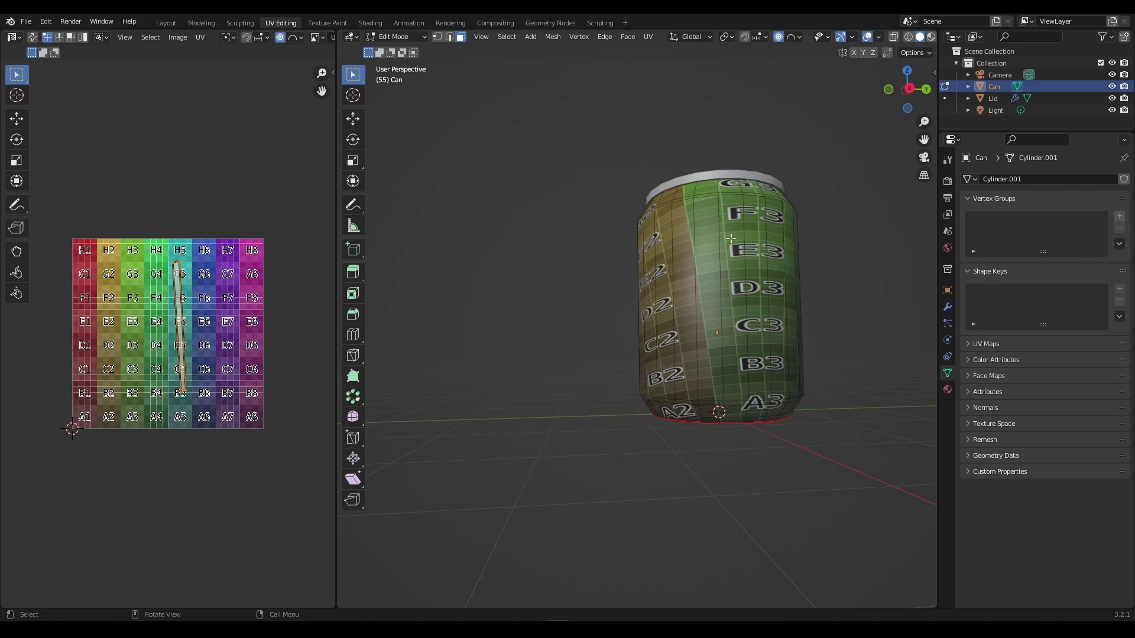
{"action": "left_click_drag", "start_coordinate": [853, 492], "coordinate": [571, 178]}
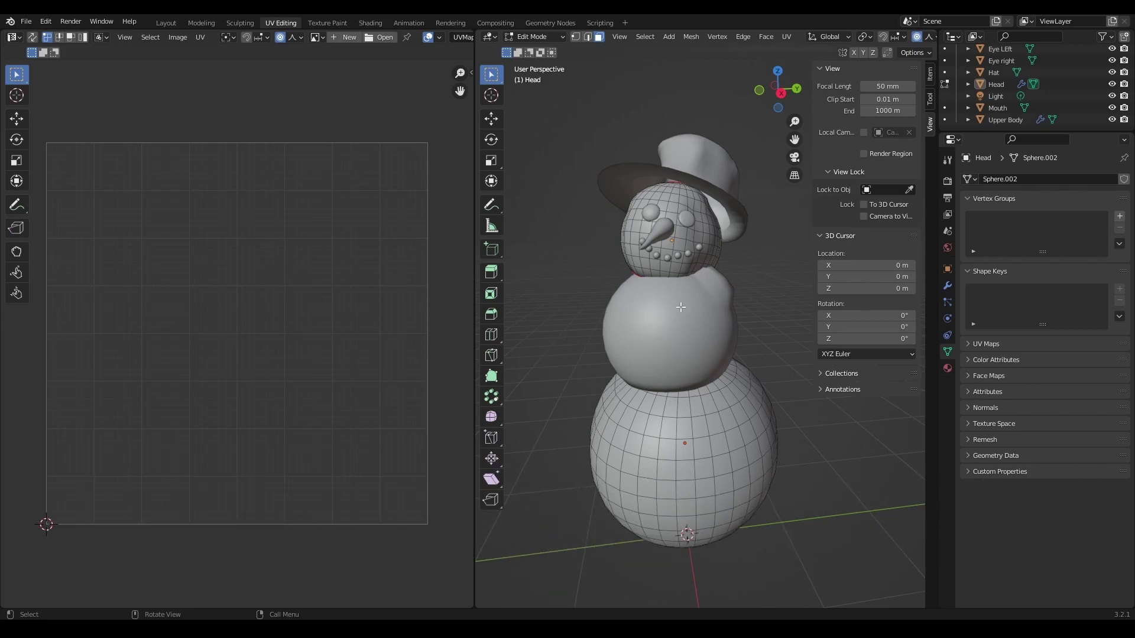
Step: Box-select the snowman's head and lower body in X-ray and unwrap them with Sphere Projection
{"action": "scroll", "coordinate": [686, 313], "scroll_direction": "down", "scroll_amount": 3}
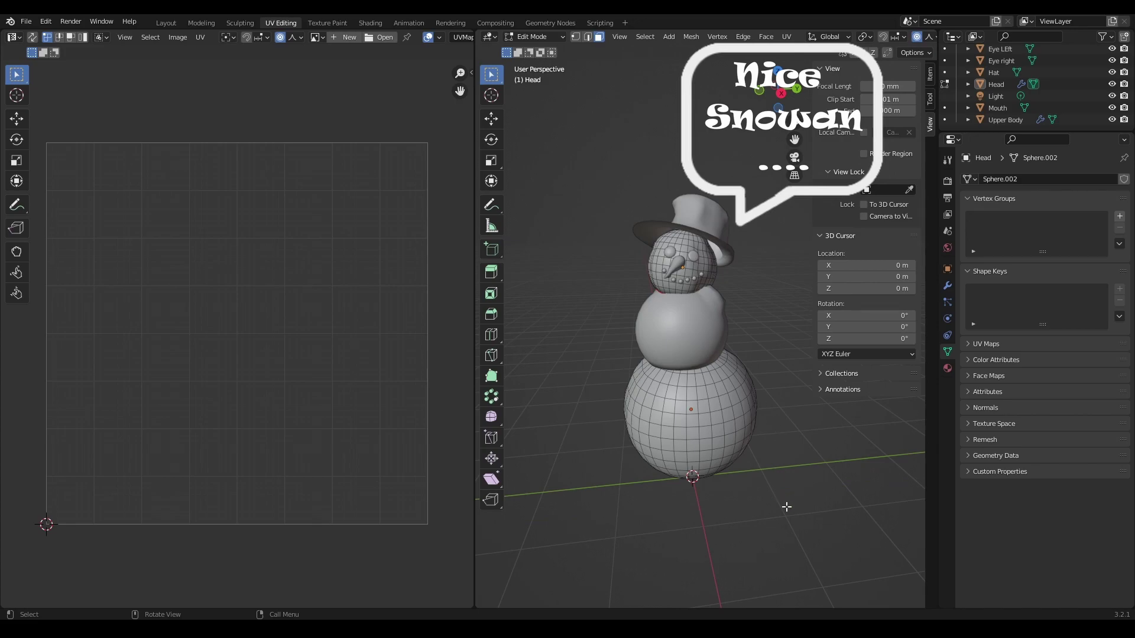
{"action": "key", "text": "alt+z"}
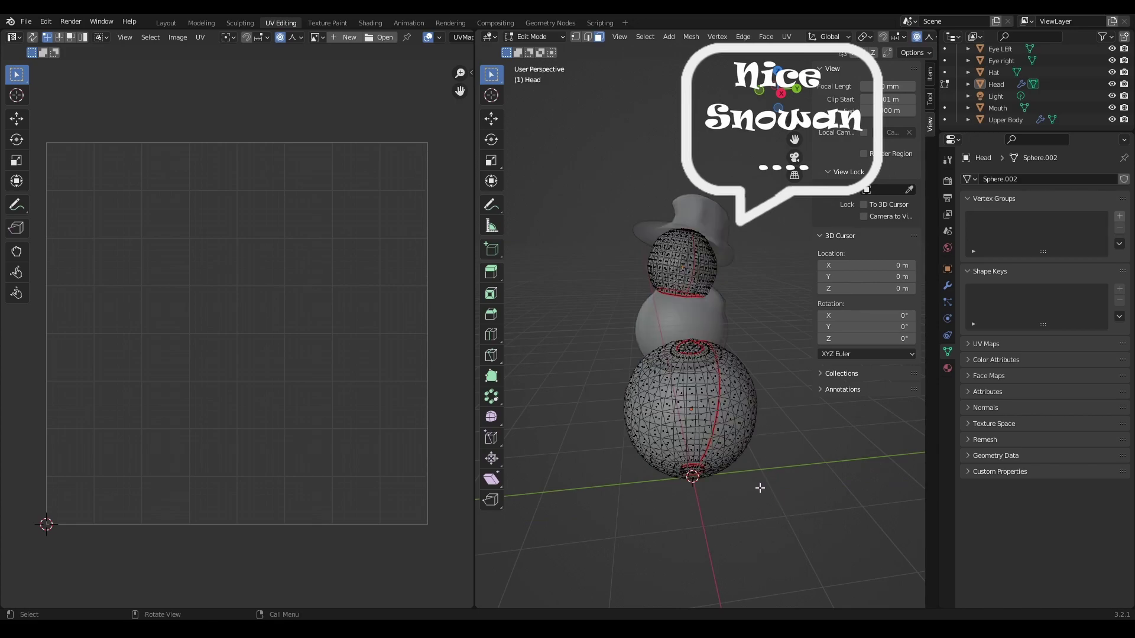
{"action": "left_click_drag", "start_coordinate": [789, 549], "coordinate": [554, 142]}
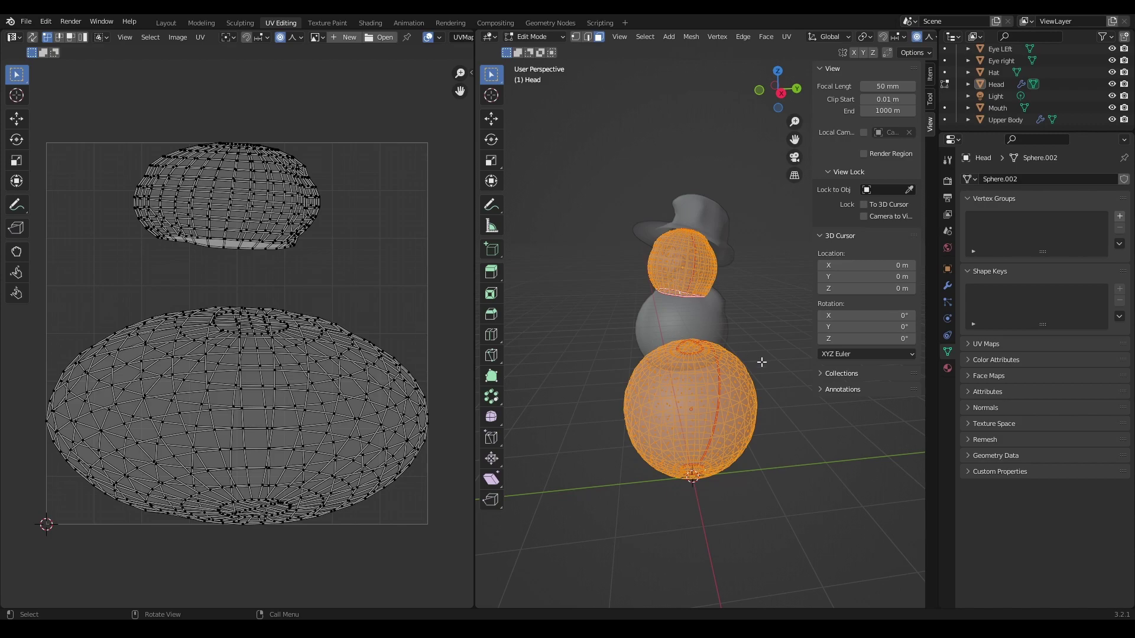
{"action": "middle_click_drag", "start_coordinate": [762, 362], "coordinate": [773, 51]}
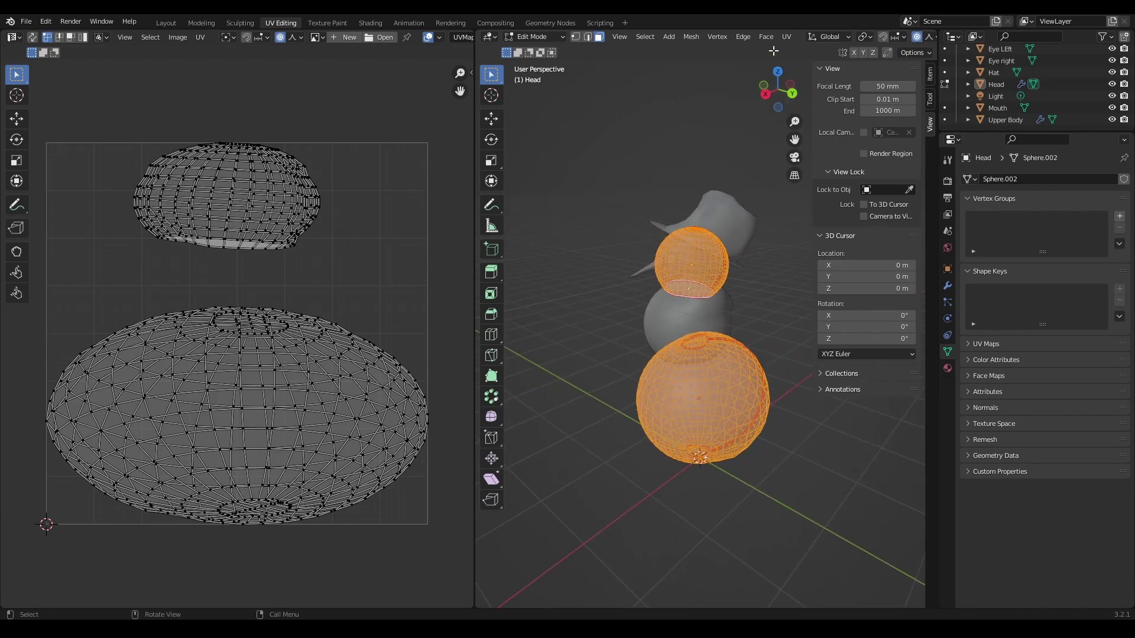
{"action": "left_click", "coordinate": [785, 38]}
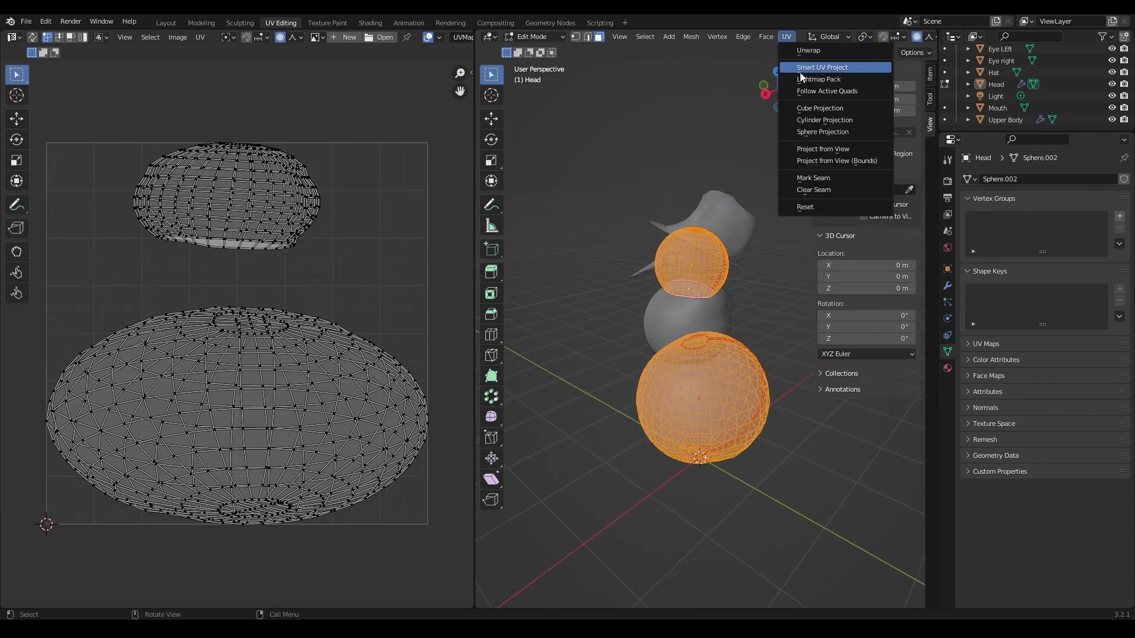
{"action": "left_click", "coordinate": [821, 132]}
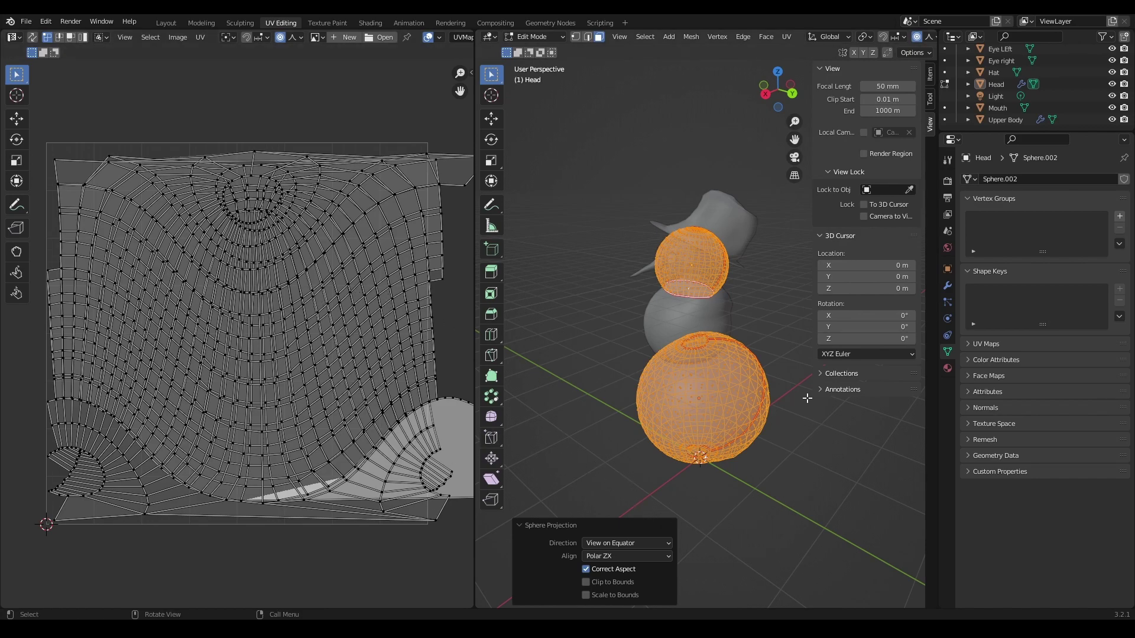
Step: Inspect the seams on the head and lower body, and try the Sphere Projection with Clip to Bounds on, then off again
{"action": "left_click", "coordinate": [520, 525]}
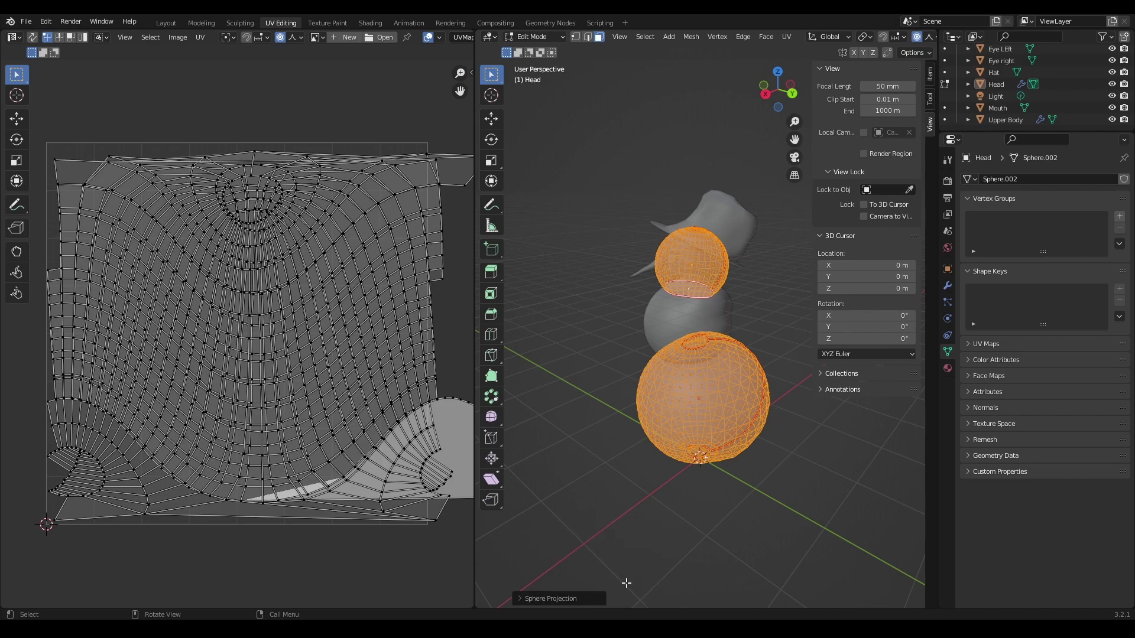
{"action": "left_click", "coordinate": [520, 598]}
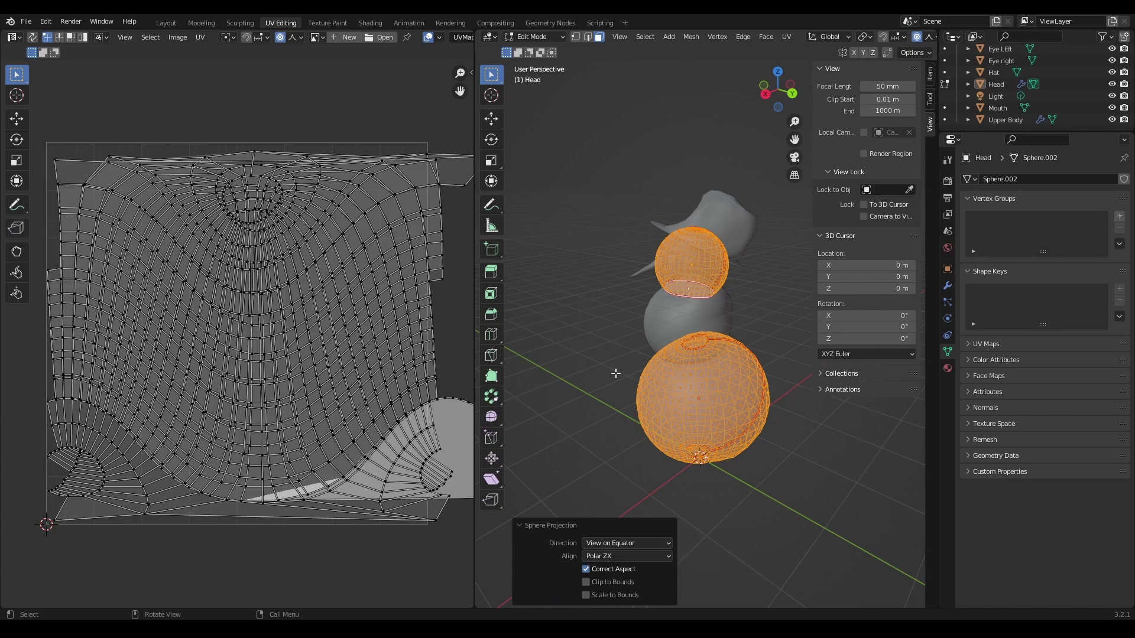
{"action": "middle_click_drag", "start_coordinate": [615, 374], "coordinate": [722, 360]}
{"action": "scroll", "coordinate": [711, 461], "scroll_direction": "up", "scroll_amount": 3}
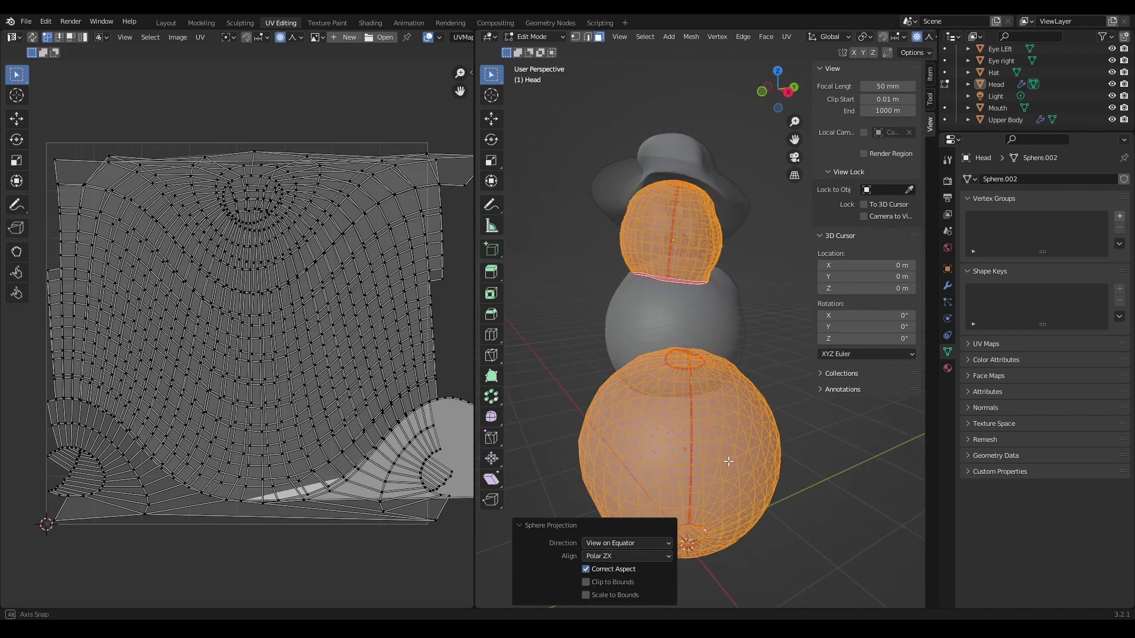
{"action": "middle_click_drag", "start_coordinate": [727, 467], "coordinate": [608, 471]}
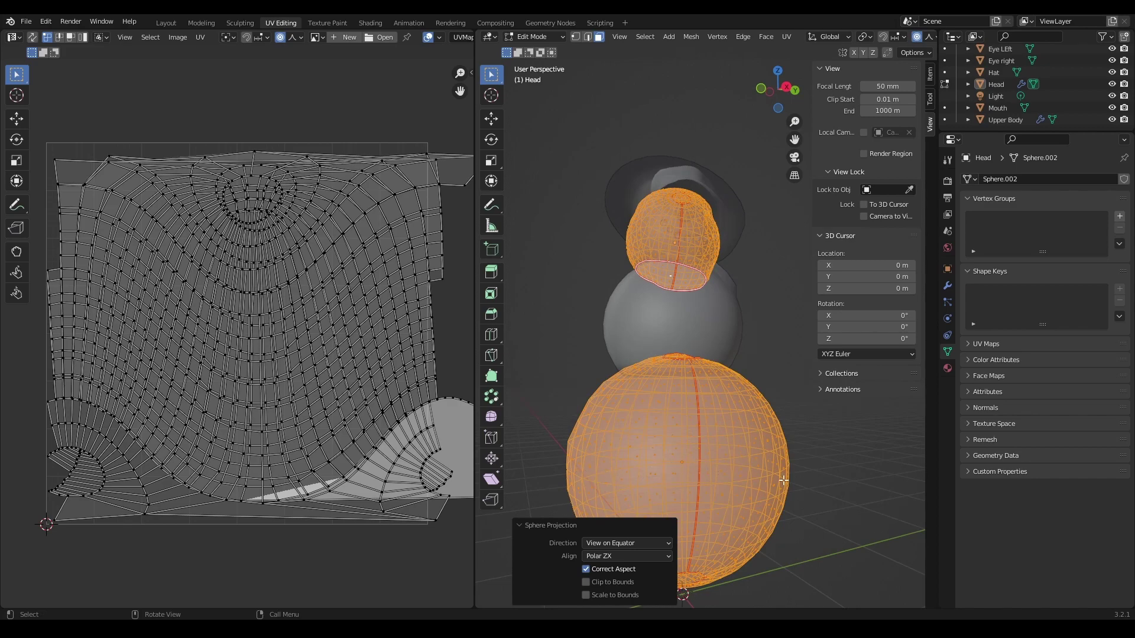
{"action": "middle_click_drag", "start_coordinate": [754, 277], "coordinate": [629, 245]}
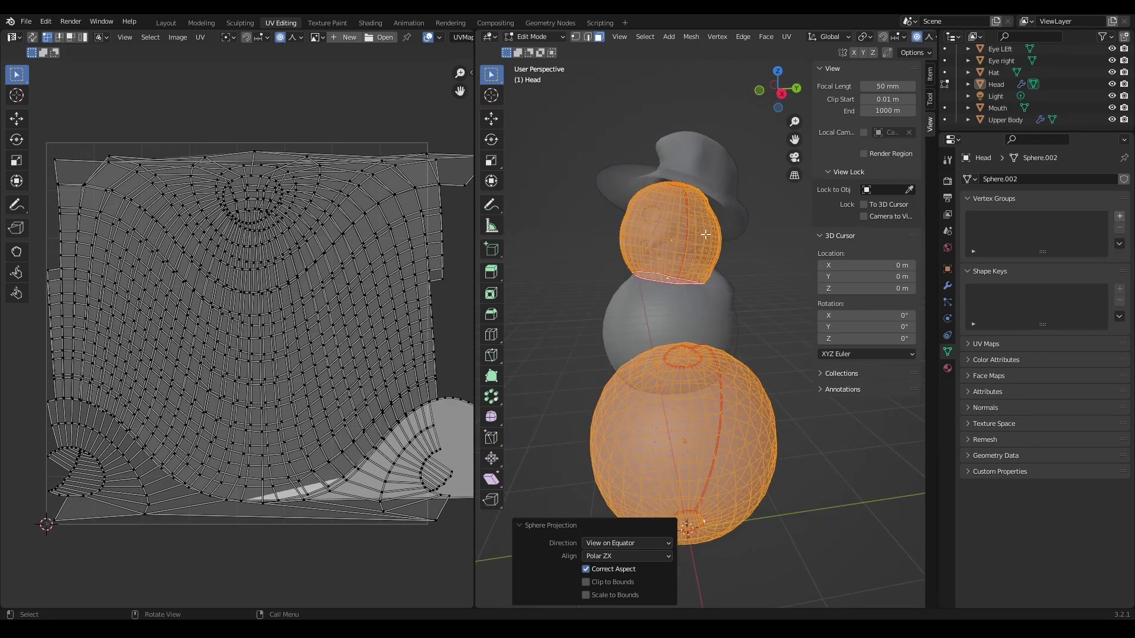
{"action": "left_click", "coordinate": [585, 583]}
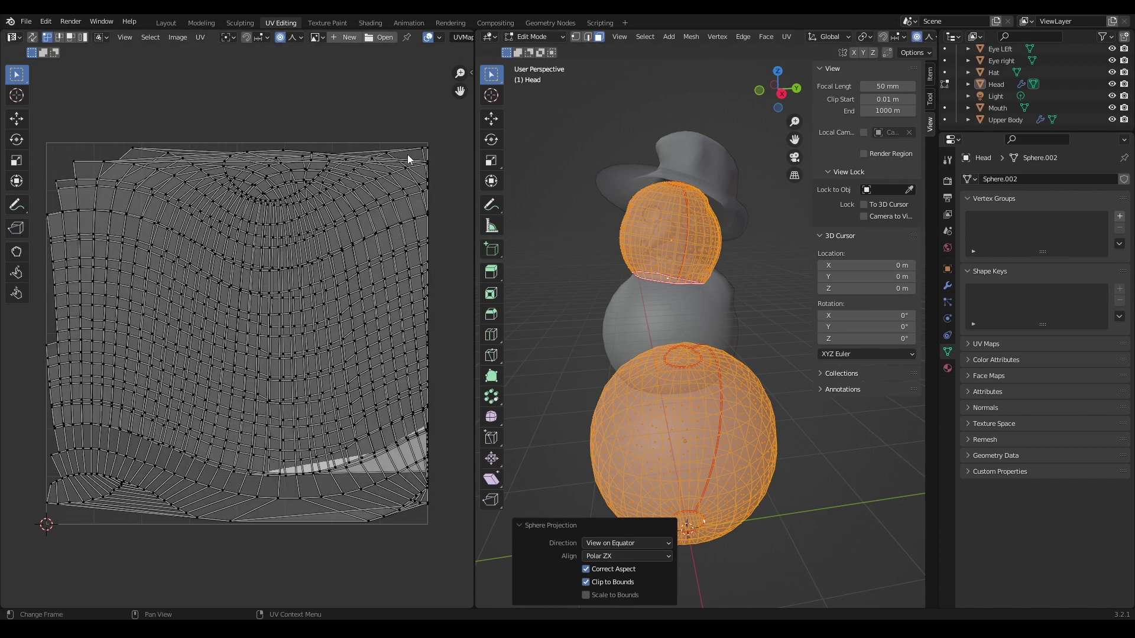
{"action": "left_click", "coordinate": [586, 583]}
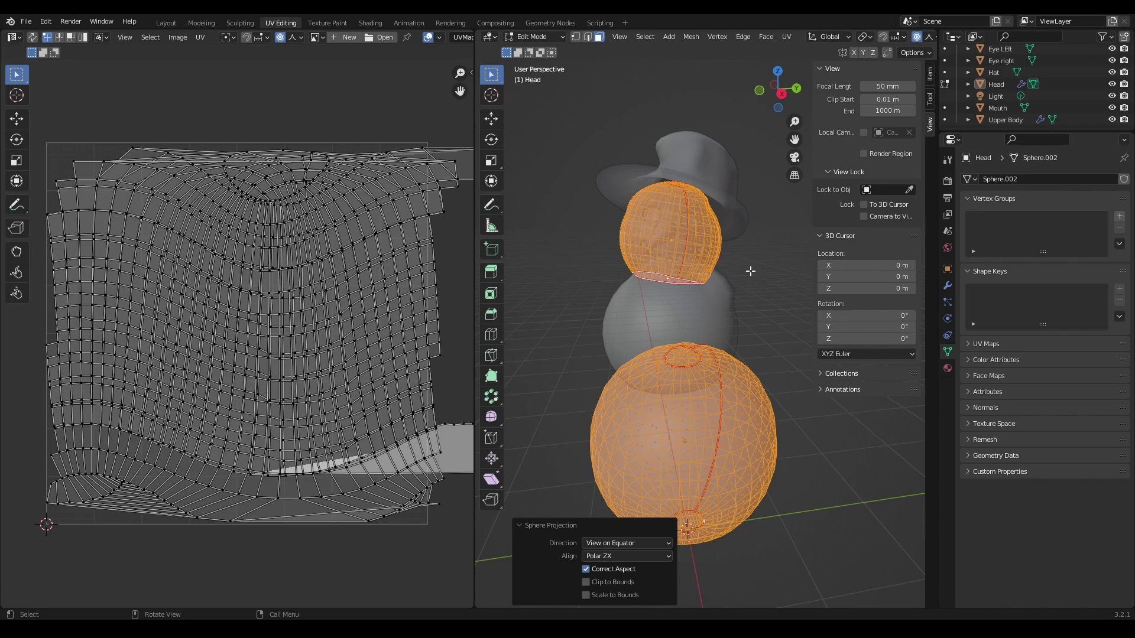
Step: Clear the mesh selection, turn off X-ray and widen the 3D viewport around the snowman
{"action": "key", "text": "alt+a"}
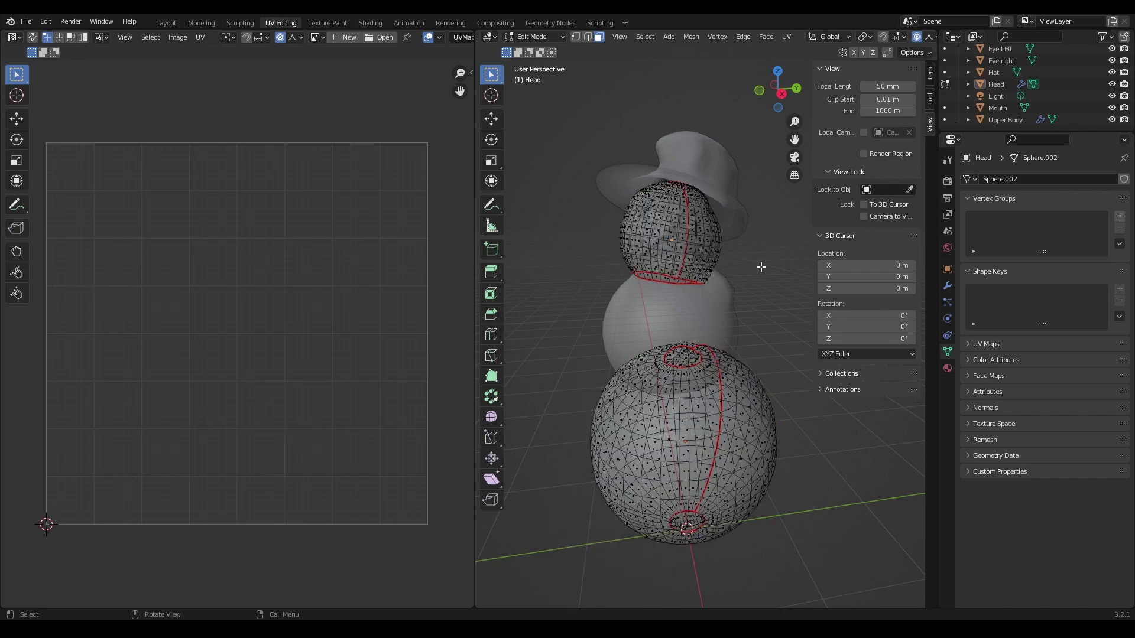
{"action": "key", "text": "alt+z"}
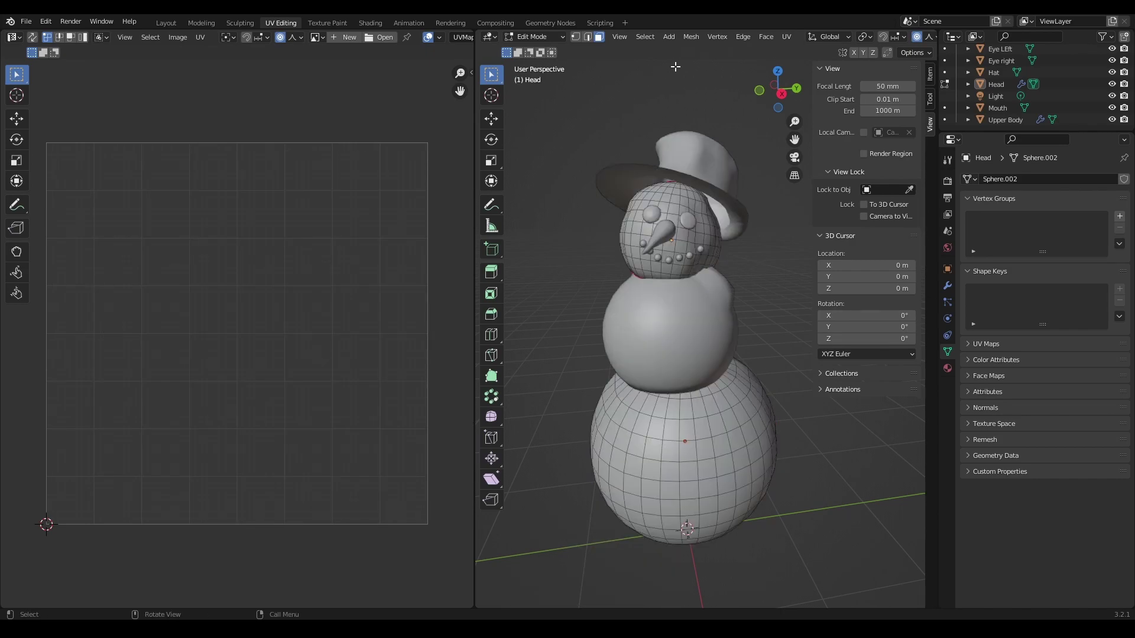
{"action": "left_click_drag", "start_coordinate": [474, 257], "coordinate": [229, 257]}
{"action": "middle_click_drag", "start_coordinate": [659, 264], "coordinate": [525, 331]}
{"action": "middle_click_drag", "start_coordinate": [602, 110], "coordinate": [967, 222]}
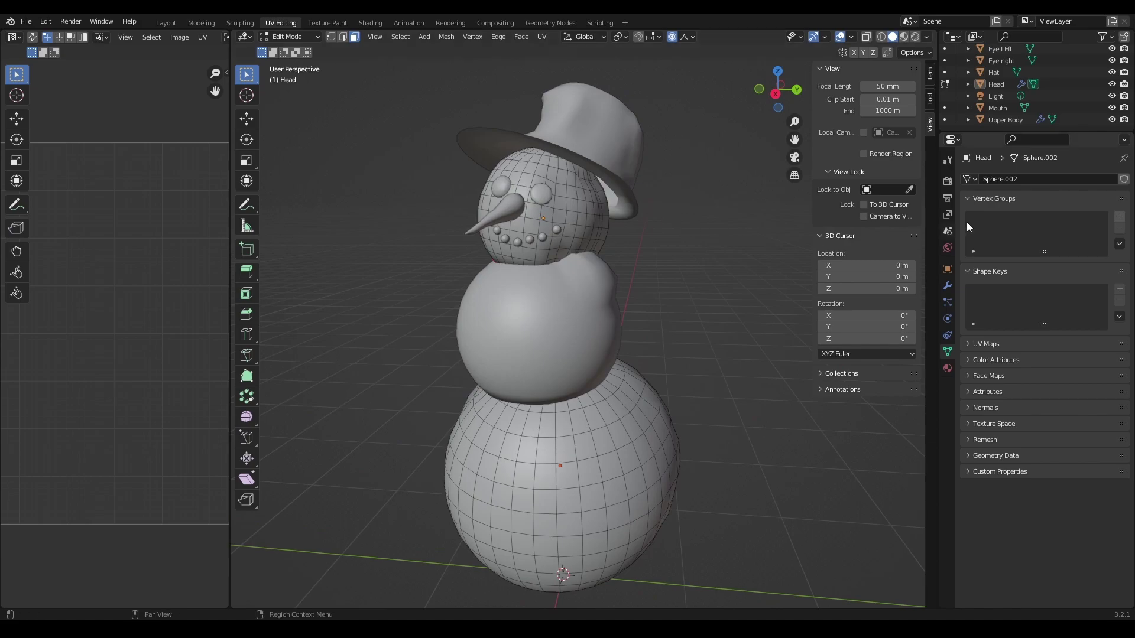
Step: Hide the Hat and Upper Body objects and turn on X-ray to examine the seams of the head and lower body
{"action": "left_click", "coordinate": [1111, 72]}
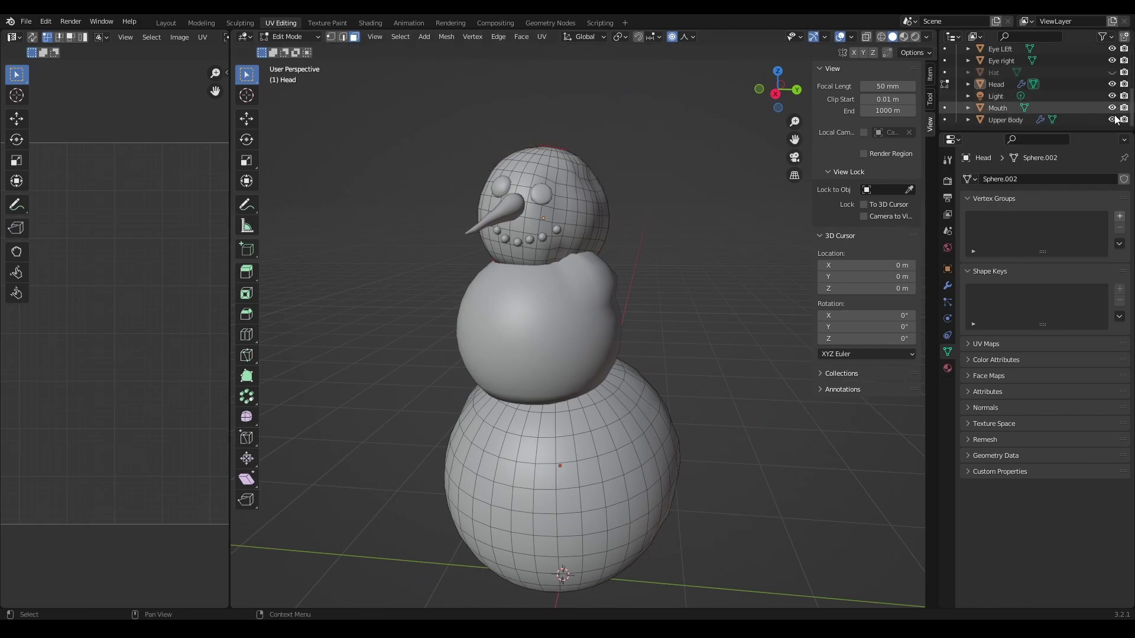
{"action": "left_click", "coordinate": [1111, 119]}
{"action": "middle_click_drag", "start_coordinate": [676, 312], "coordinate": [598, 386]}
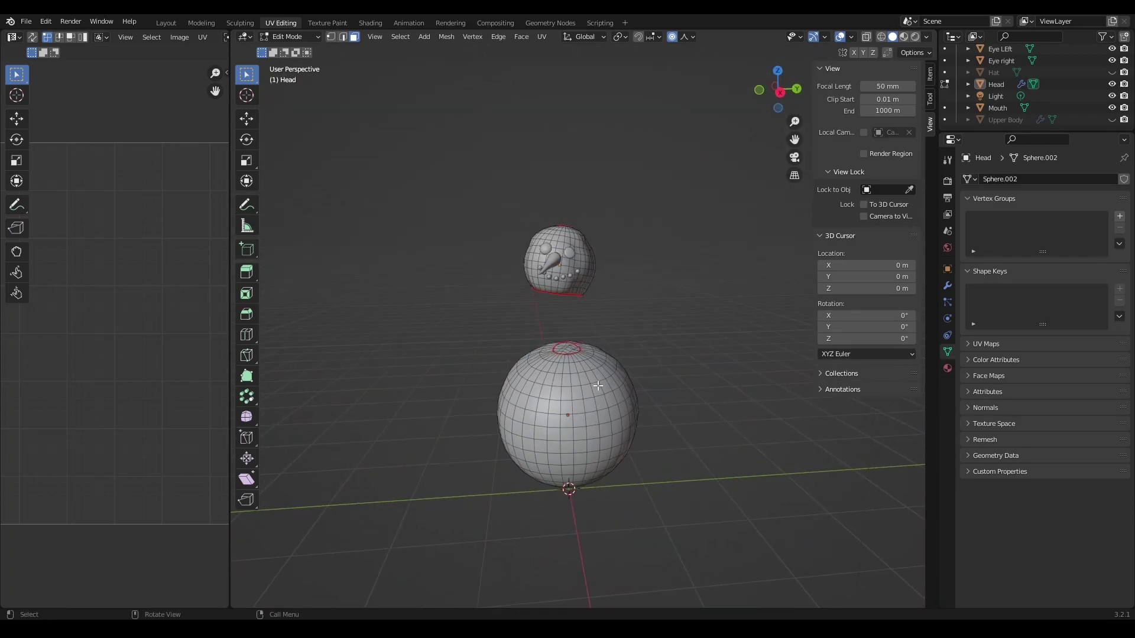
{"action": "scroll", "coordinate": [591, 357], "scroll_direction": "up", "scroll_amount": 4}
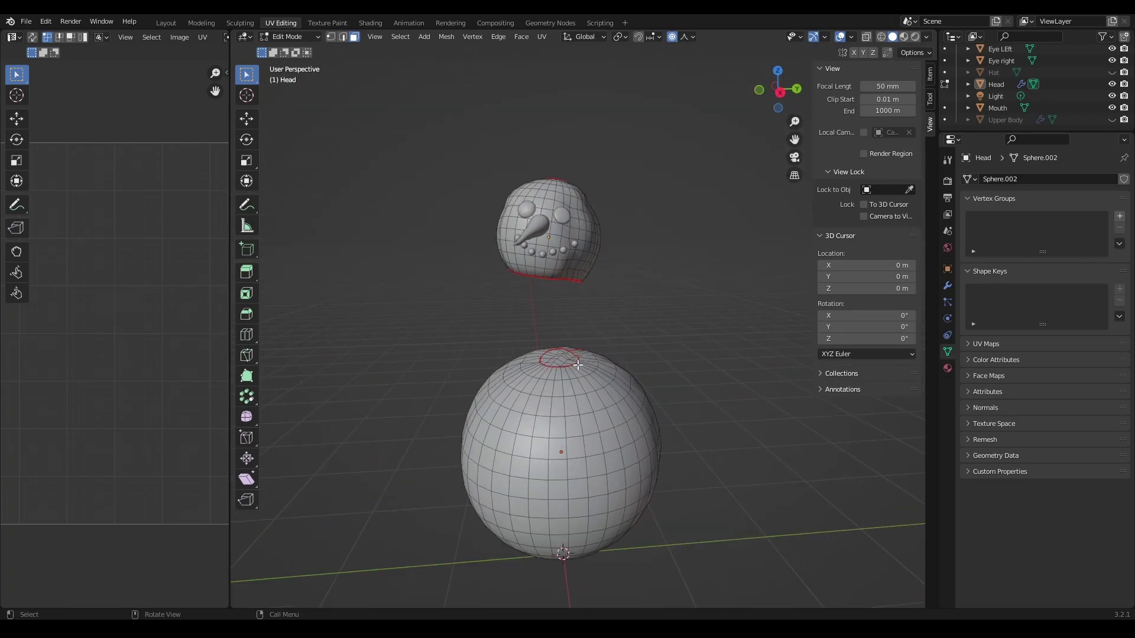
{"action": "middle_click_drag", "start_coordinate": [583, 364], "coordinate": [600, 322], "text": "shift"}
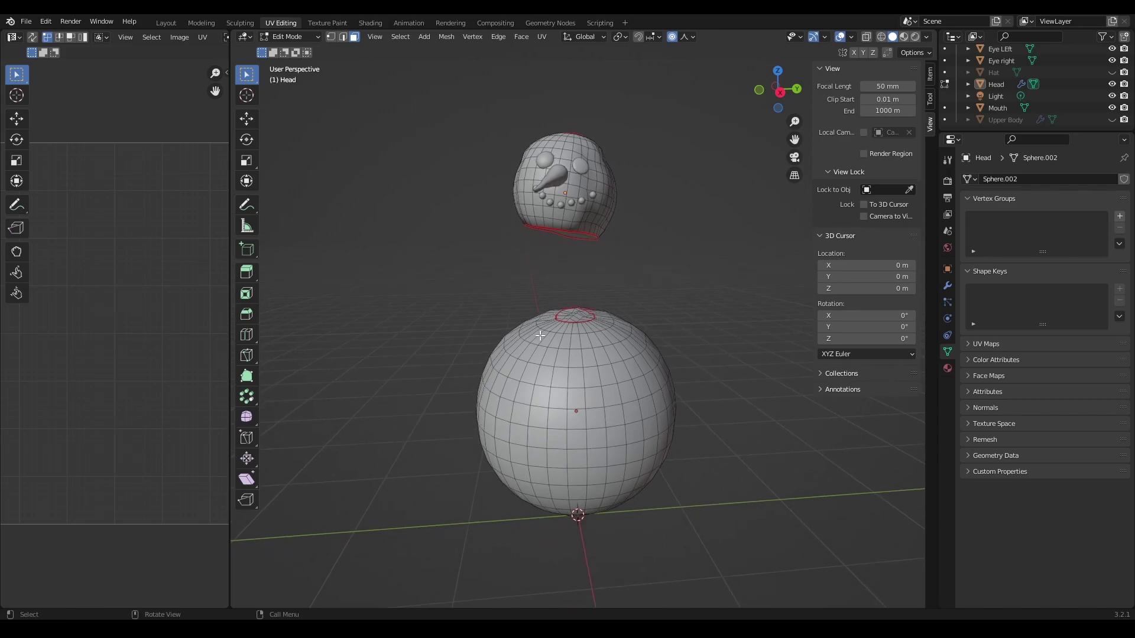
{"action": "middle_click_drag", "start_coordinate": [660, 376], "coordinate": [642, 377]}
{"action": "scroll", "coordinate": [642, 376], "scroll_direction": "down", "scroll_amount": 1}
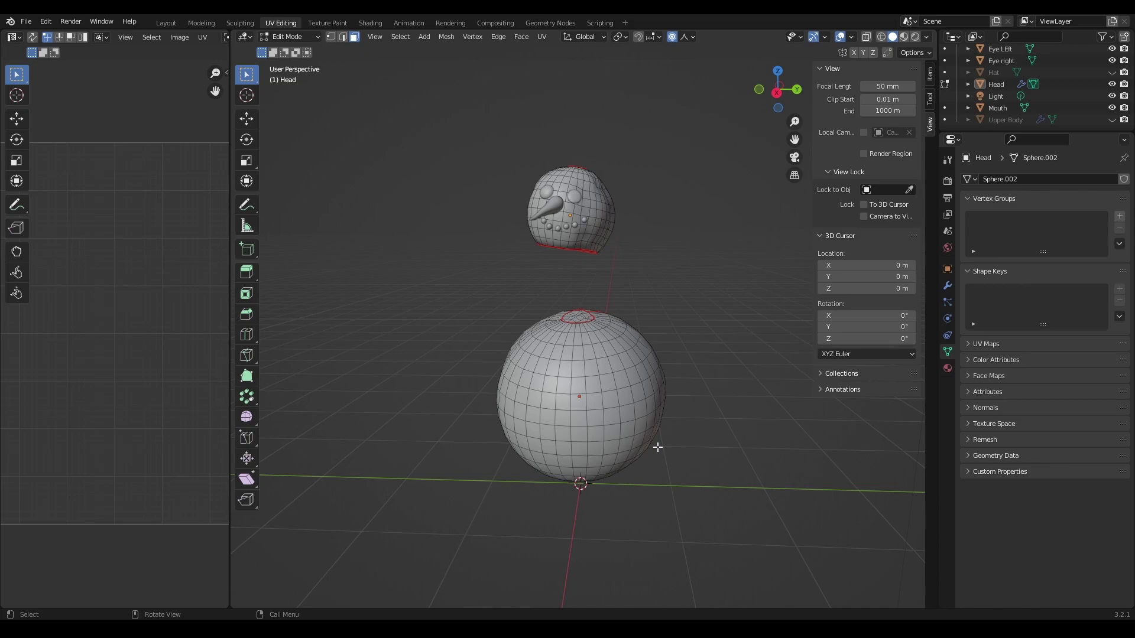
{"action": "key", "text": "alt+z"}
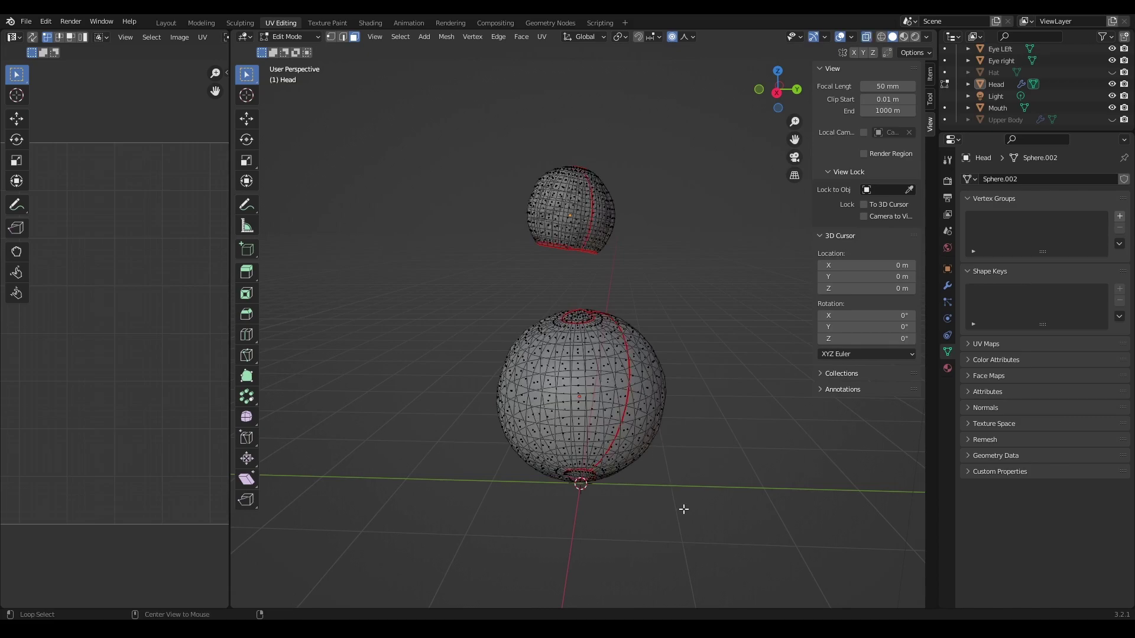
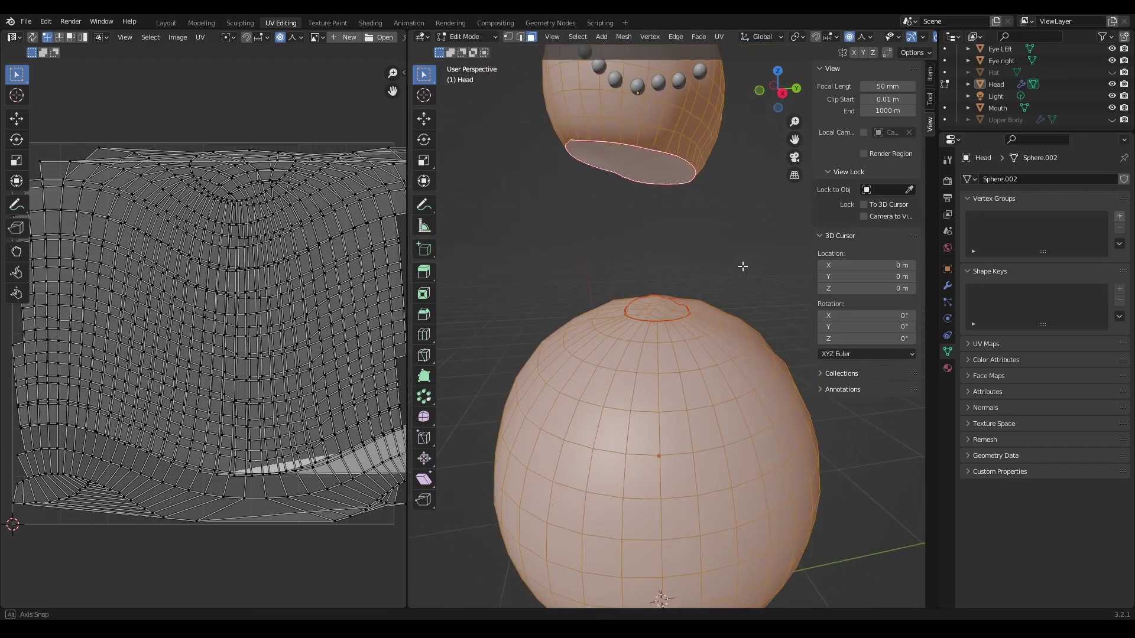
Step: Circle-select the cap faces enclosed by the round seams on the snowman's lower body and head, using a radius of 25
{"action": "scroll", "coordinate": [711, 274], "scroll_direction": "down", "scroll_amount": 5}
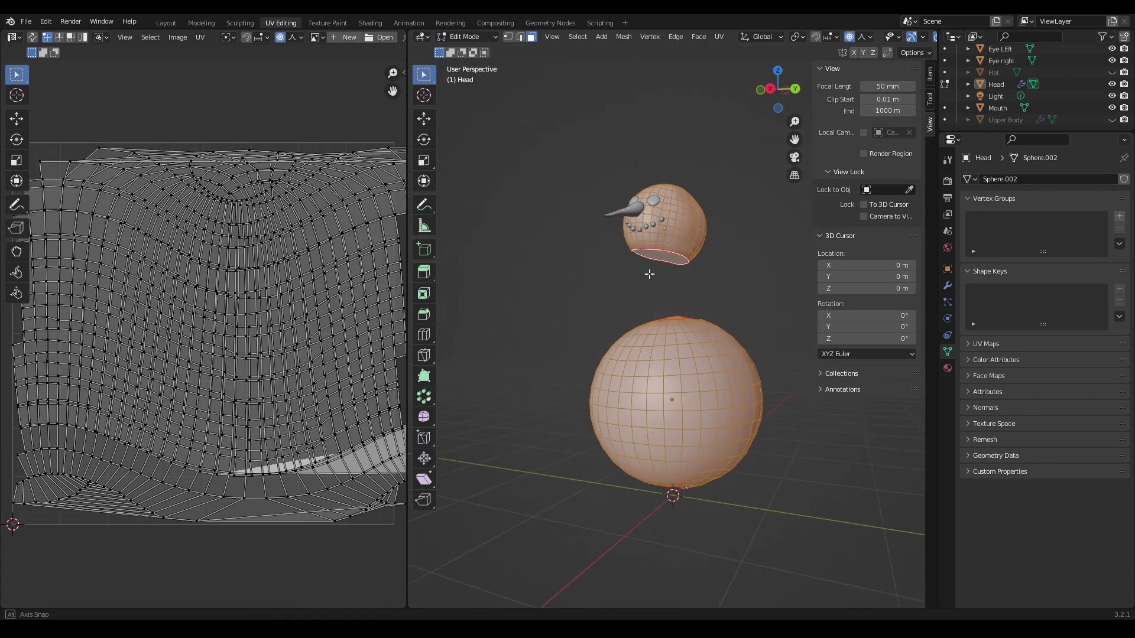
{"action": "scroll", "coordinate": [701, 301], "scroll_direction": "up", "scroll_amount": 4}
{"action": "scroll", "coordinate": [700, 300], "scroll_direction": "up", "scroll_amount": 4}
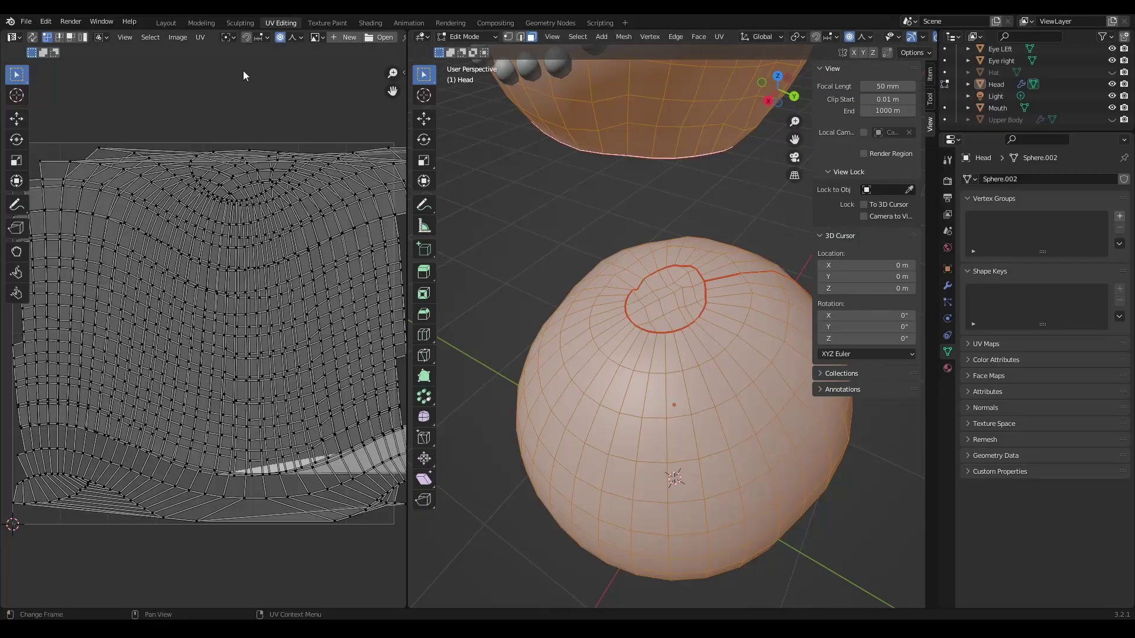
{"action": "left_click_drag", "start_coordinate": [16, 74], "coordinate": [59, 104]}
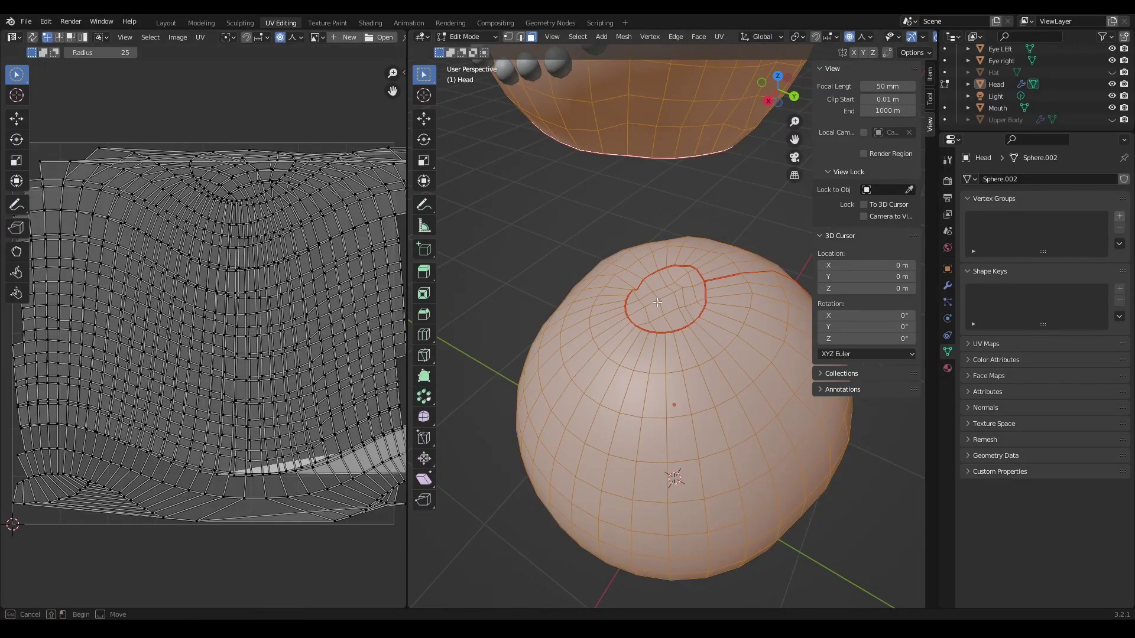
{"action": "key", "text": "ctrl+z"}
{"action": "left_click_drag", "start_coordinate": [423, 74], "coordinate": [467, 103]}
{"action": "middle_click_drag", "start_coordinate": [662, 354], "coordinate": [661, 402]}
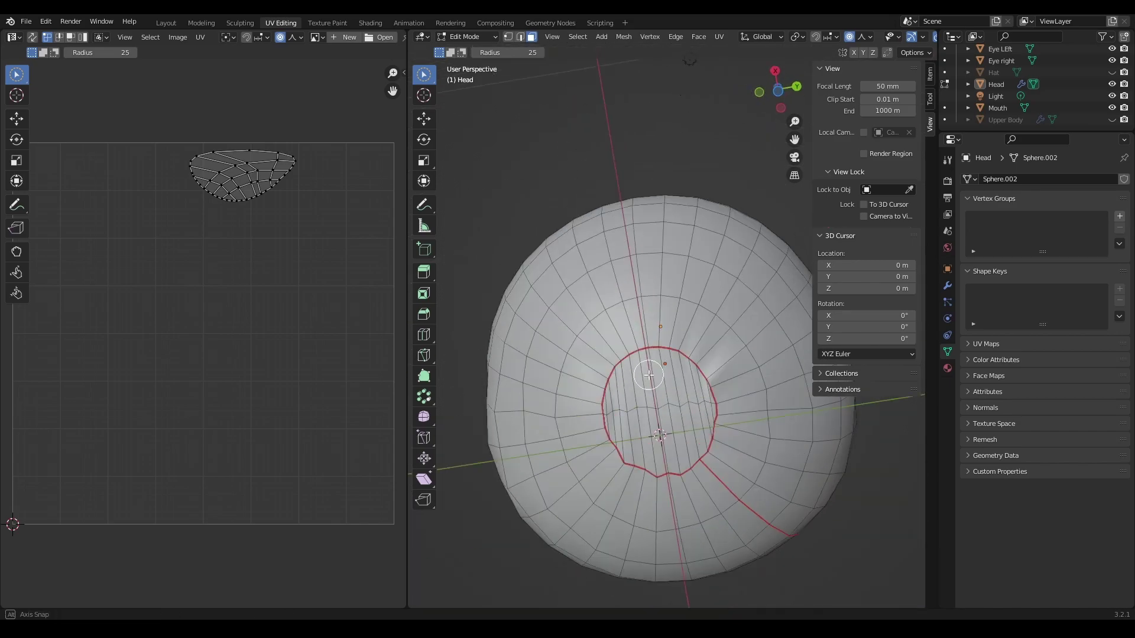
{"action": "left_click_drag", "start_coordinate": [656, 408], "coordinate": [668, 426]}
{"action": "middle_click_drag", "start_coordinate": [667, 425], "coordinate": [706, 121]}
{"action": "left_click_drag", "start_coordinate": [706, 120], "coordinate": [763, 159]}
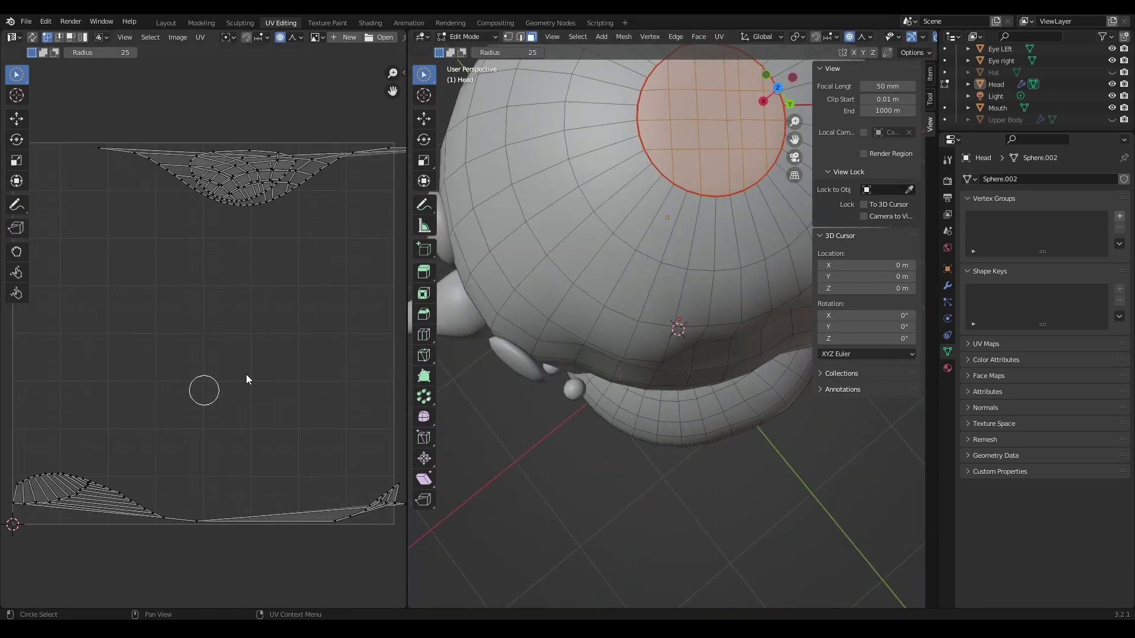
Step: Unwrap the selected cap faces with Cube Projection and move their UV islands below the UV grid
{"action": "scroll", "coordinate": [667, 296], "scroll_direction": "down", "scroll_amount": 5}
{"action": "left_click", "coordinate": [719, 36]}
{"action": "left_click", "coordinate": [752, 108]}
{"action": "middle_click_drag", "start_coordinate": [650, 177], "coordinate": [606, 141]}
{"action": "left_click", "coordinate": [424, 118]}
{"action": "key", "text": "w"}
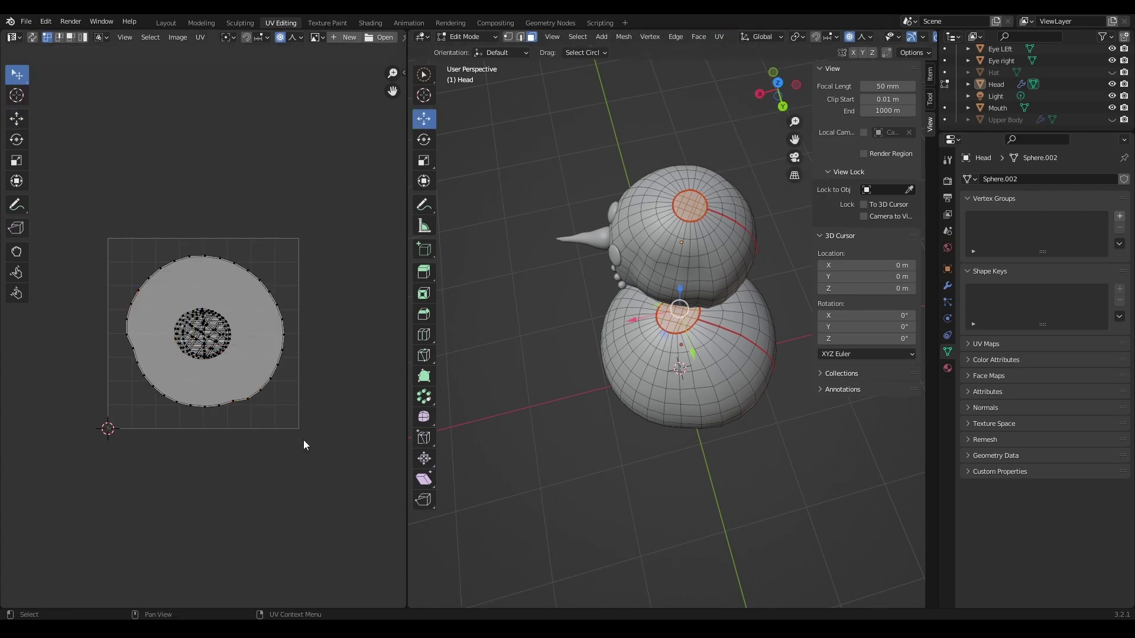
{"action": "key", "text": "a"}
{"action": "left_click_drag", "start_coordinate": [211, 321], "coordinate": [201, 513]}
Step: Select the entire head and lower-body mesh in X-ray, even out its UV island scale and fit the islands with Pack Islands
{"action": "middle_click_drag", "start_coordinate": [656, 296], "coordinate": [670, 326]}
{"action": "left_click", "coordinate": [671, 331], "text": "alt"}
{"action": "key", "text": "w"}
{"action": "key", "text": "a"}
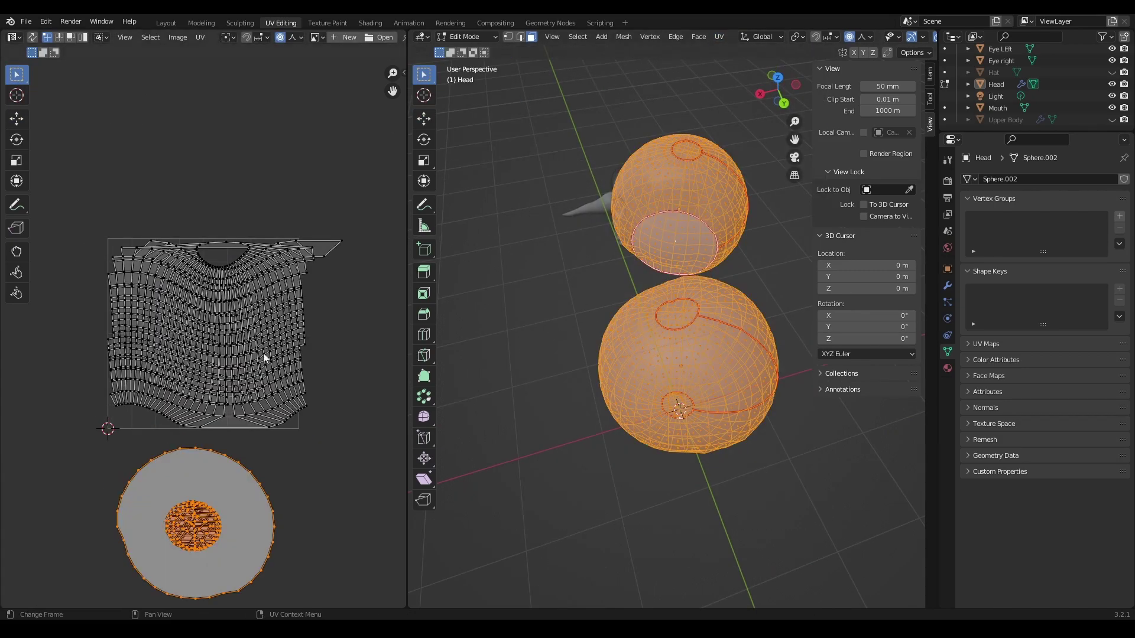
{"action": "left_click", "coordinate": [200, 37]}
{"action": "left_click_drag", "start_coordinate": [388, 601], "coordinate": [268, 467]}
{"action": "left_click", "coordinate": [201, 36]}
{"action": "left_click", "coordinate": [236, 253]}
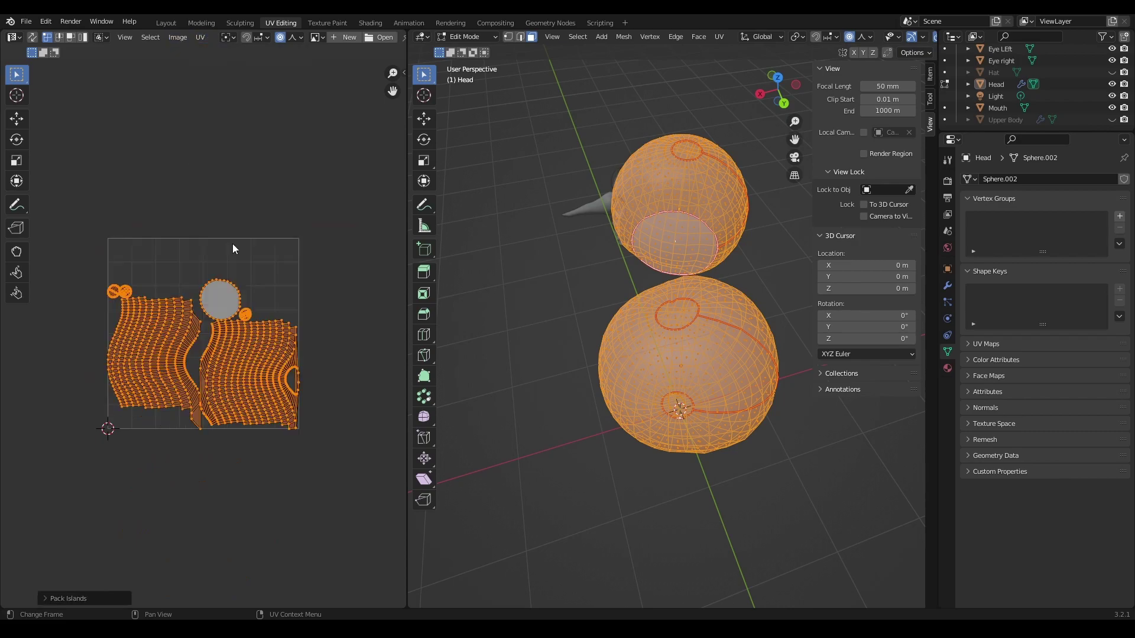
Step: Clear the UV selection in face mode and undo the unwrapping edits back to the circle-selected cap faces
{"action": "key", "text": "Home"}
{"action": "key", "text": "alt+a"}
{"action": "key", "text": "3"}
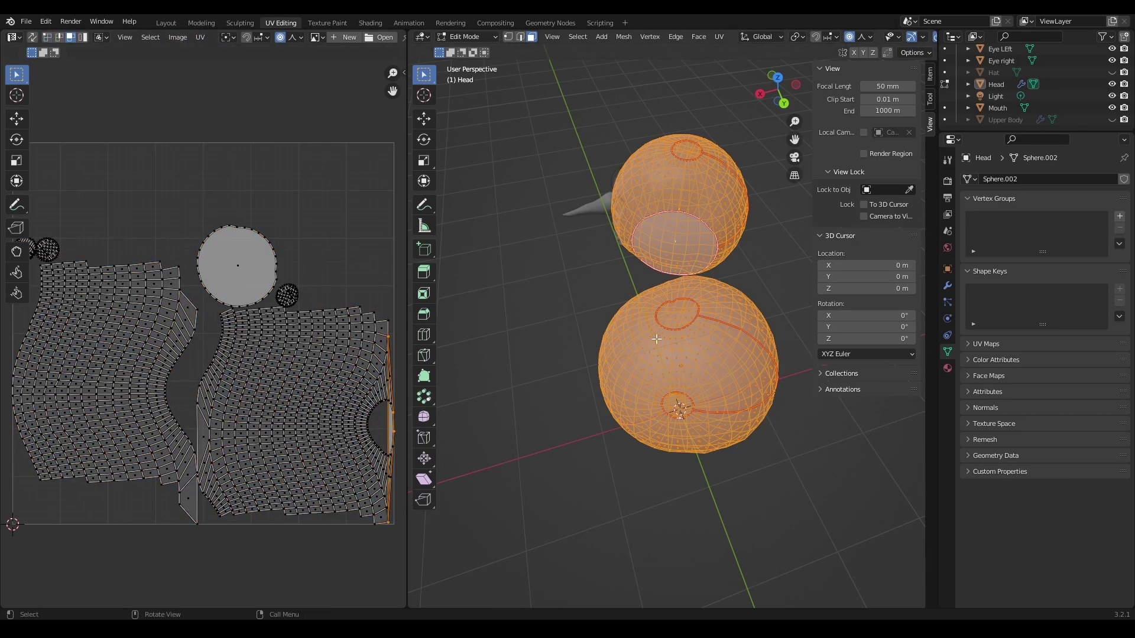
{"action": "key", "text": "ctrl+z"}
{"action": "key", "text": "ctrl+z"}
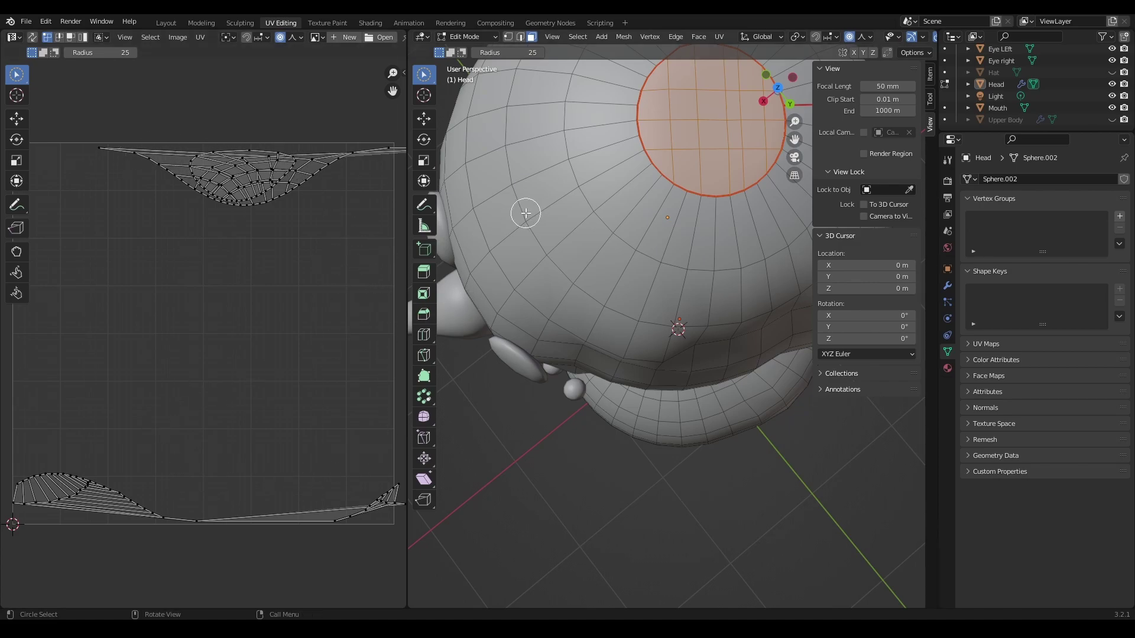
Step: Add the head's large bottom face to the selected cap faces and unwrap them all with Cube Projection
{"action": "scroll", "coordinate": [524, 211], "scroll_direction": "down", "scroll_amount": 5}
{"action": "middle_click_drag", "start_coordinate": [672, 235], "coordinate": [679, 207]}
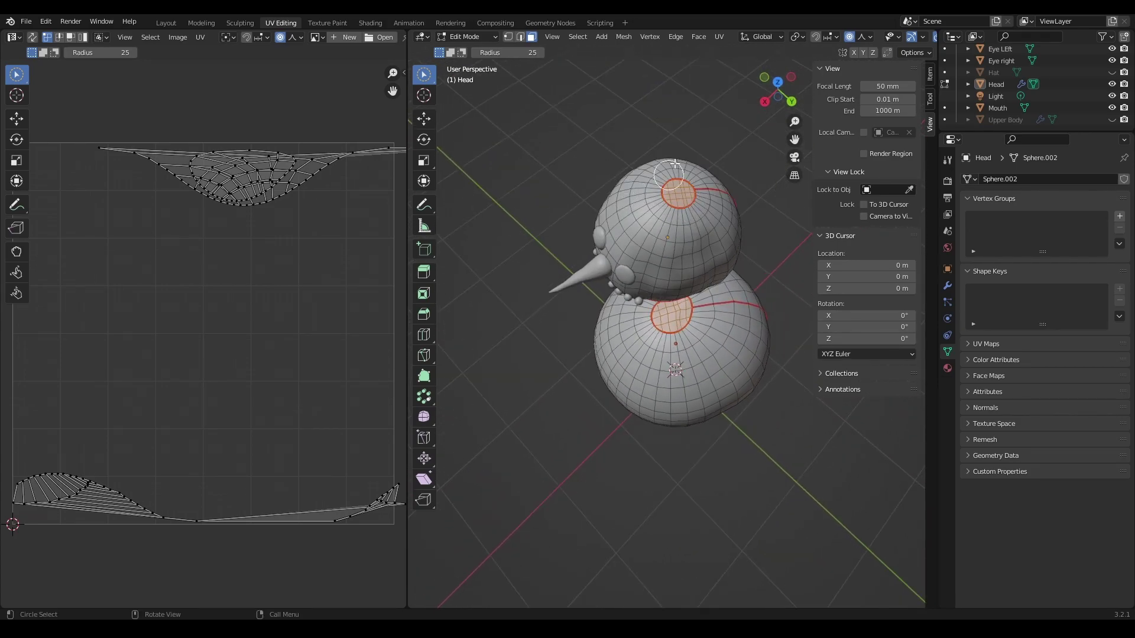
{"action": "left_click", "coordinate": [720, 36]}
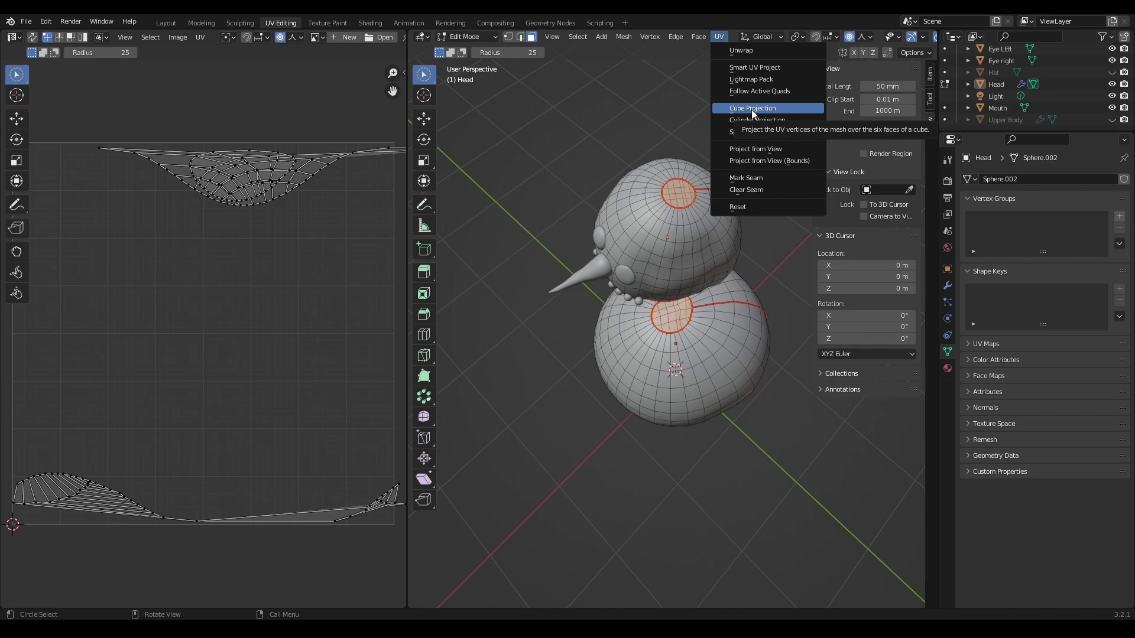
{"action": "middle_click_drag", "start_coordinate": [679, 414], "coordinate": [703, 467]}
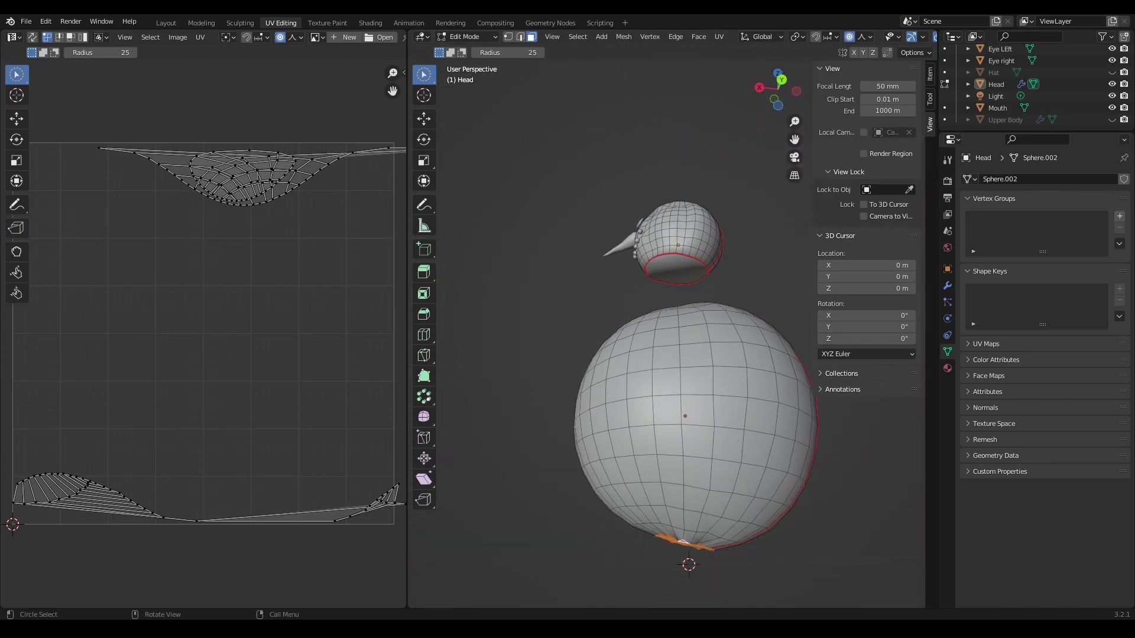
{"action": "left_click", "coordinate": [674, 272], "text": "shift"}
{"action": "scroll", "coordinate": [311, 456], "scroll_direction": "down", "scroll_amount": 3}
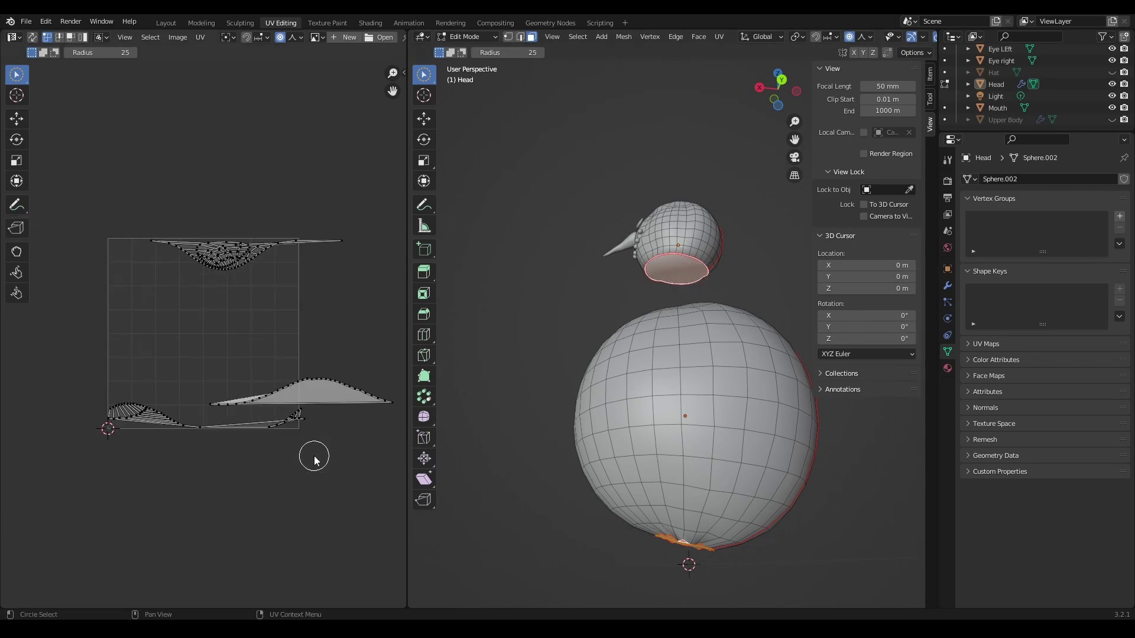
{"action": "middle_click_drag", "start_coordinate": [690, 279], "coordinate": [711, 424]}
{"action": "left_click", "coordinate": [719, 37]}
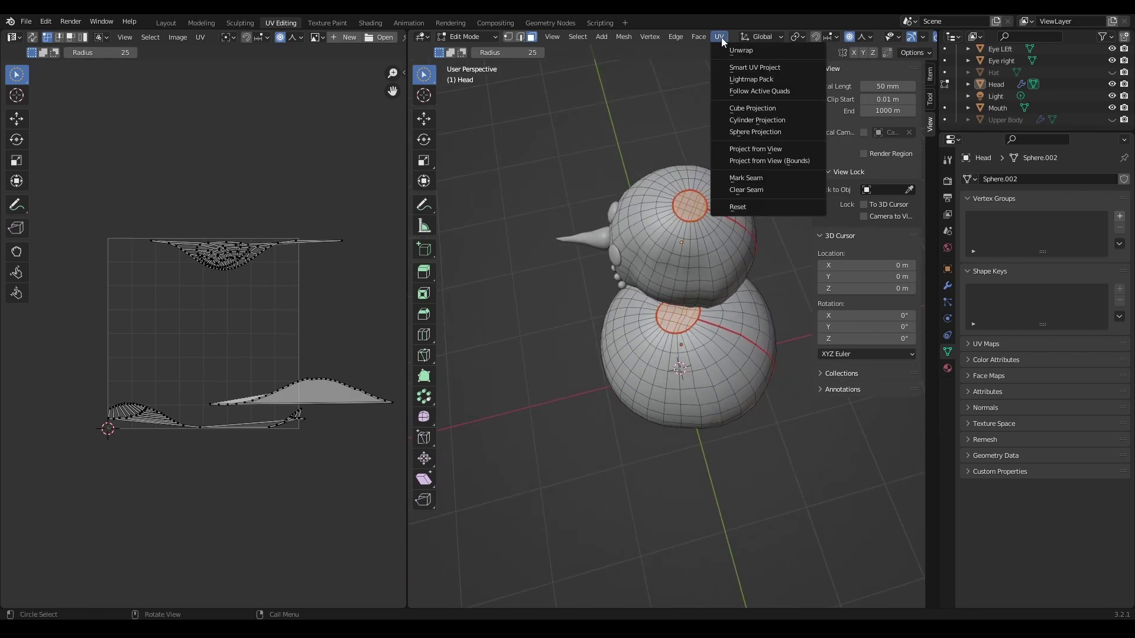
{"action": "left_click", "coordinate": [755, 108]}
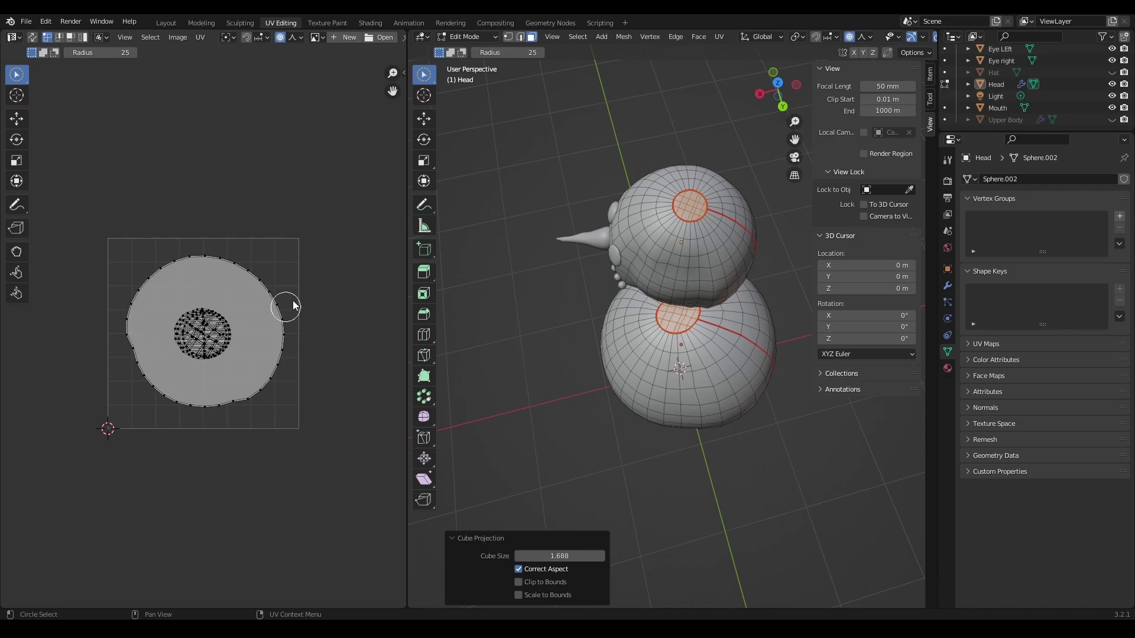
Step: Box-select all the cap and bottom-face UV islands and move them below the UV grid
{"action": "left_click", "coordinate": [424, 119]}
{"action": "left_click", "coordinate": [16, 74]}
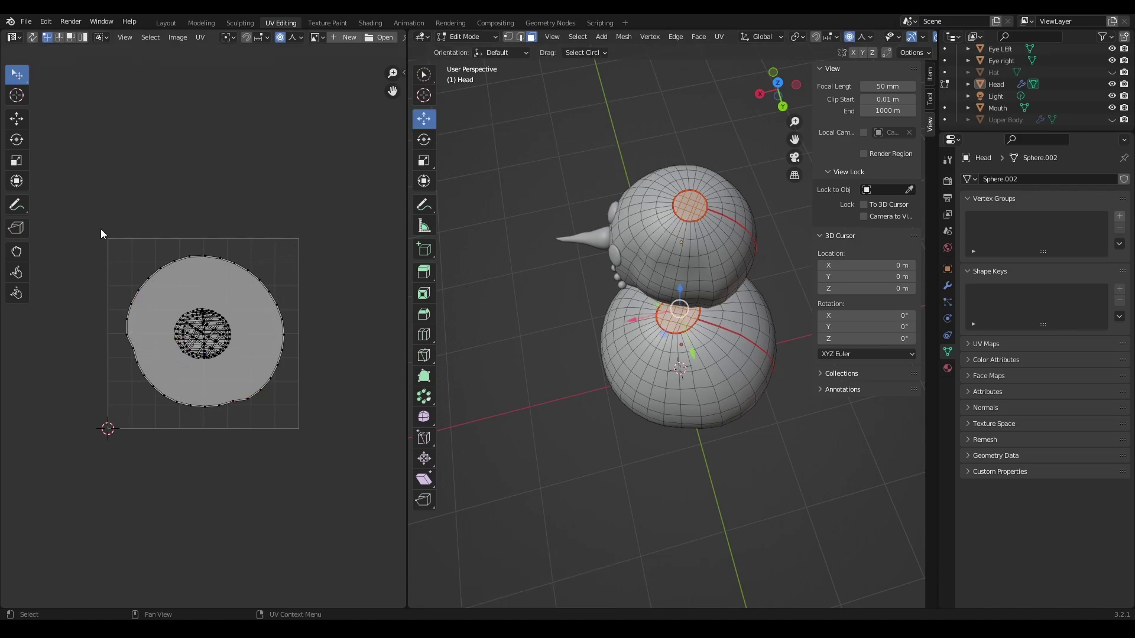
{"action": "left_click", "coordinate": [17, 82]}
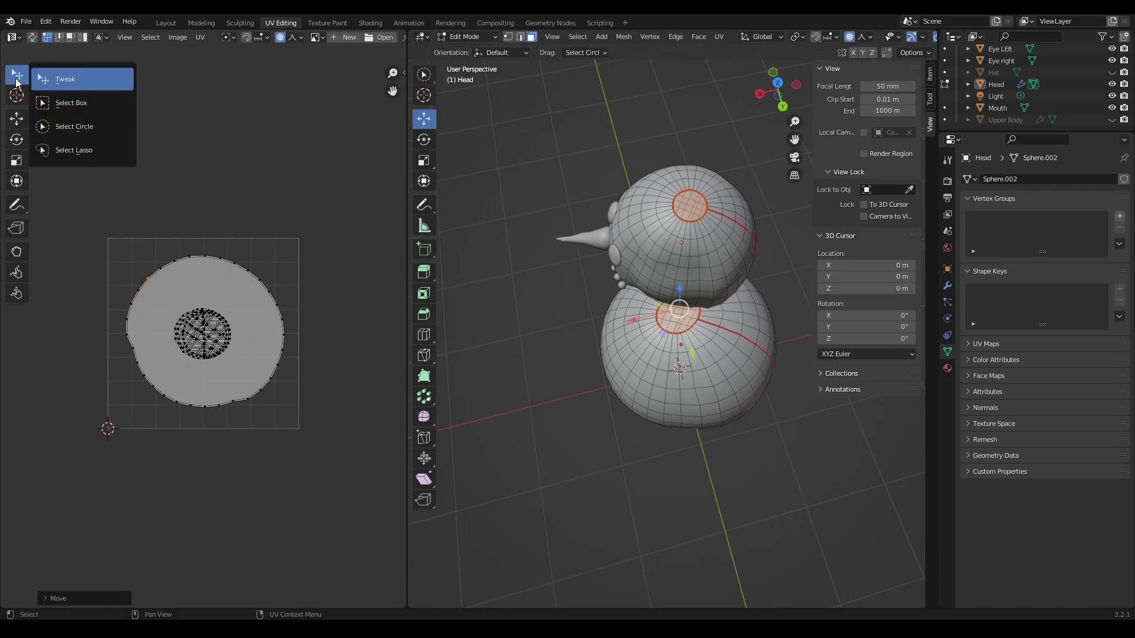
{"action": "left_click", "coordinate": [65, 105]}
{"action": "left_click_drag", "start_coordinate": [348, 450], "coordinate": [89, 227]}
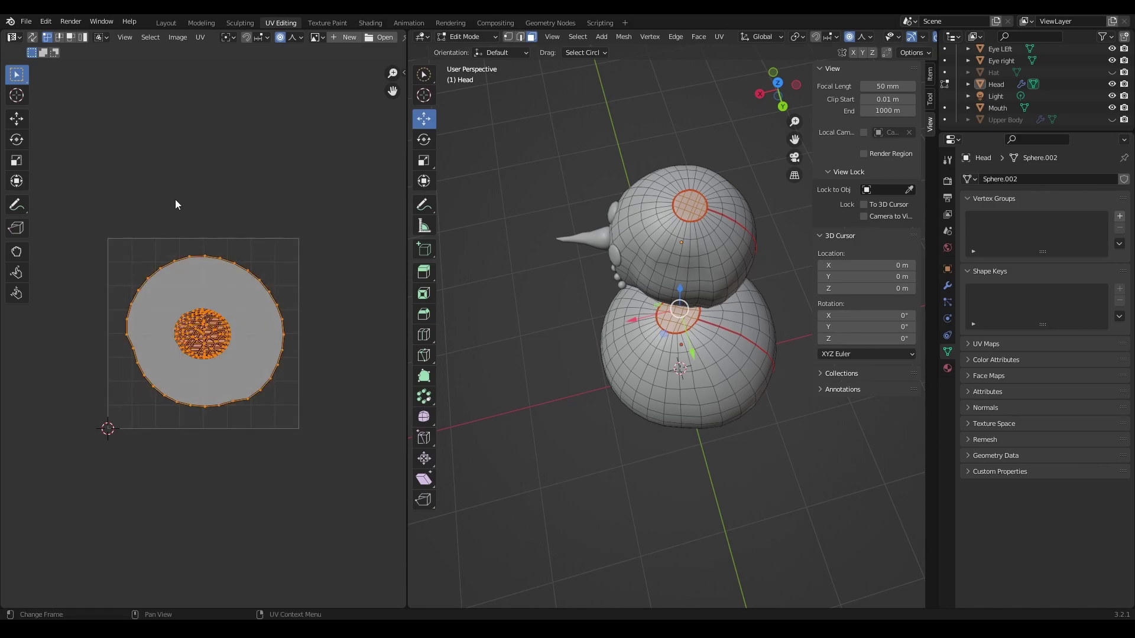
{"action": "key", "text": "g"}
{"action": "left_click", "coordinate": [194, 427]}
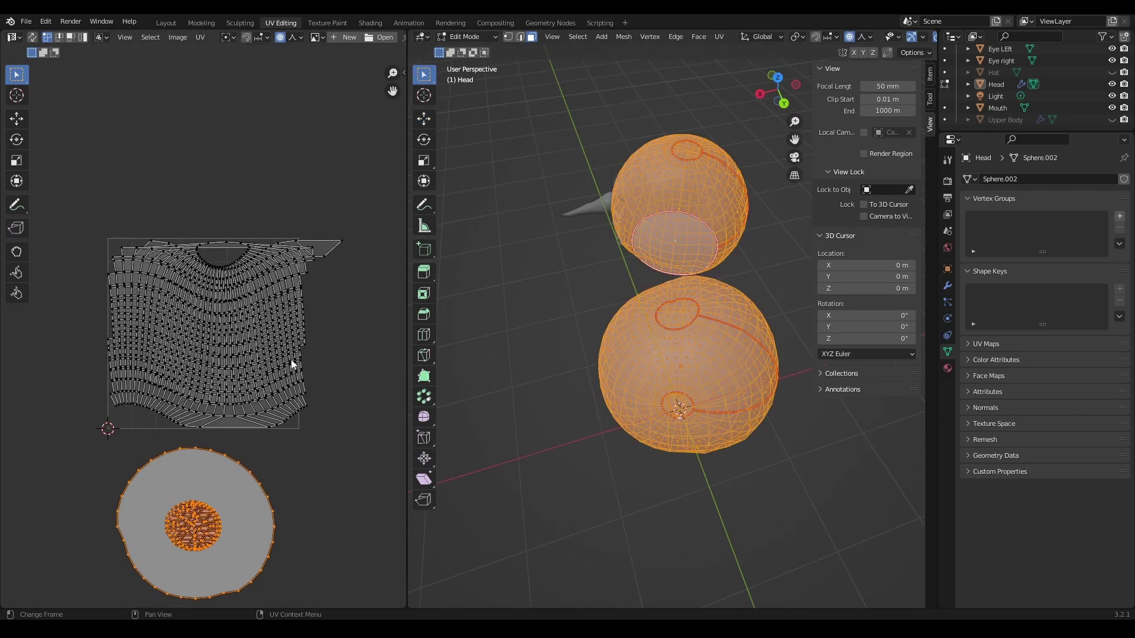
Step: Select all UV islands of the head and lower body, average their scale and pack them into the UV grid
{"action": "left_click", "coordinate": [202, 37]}
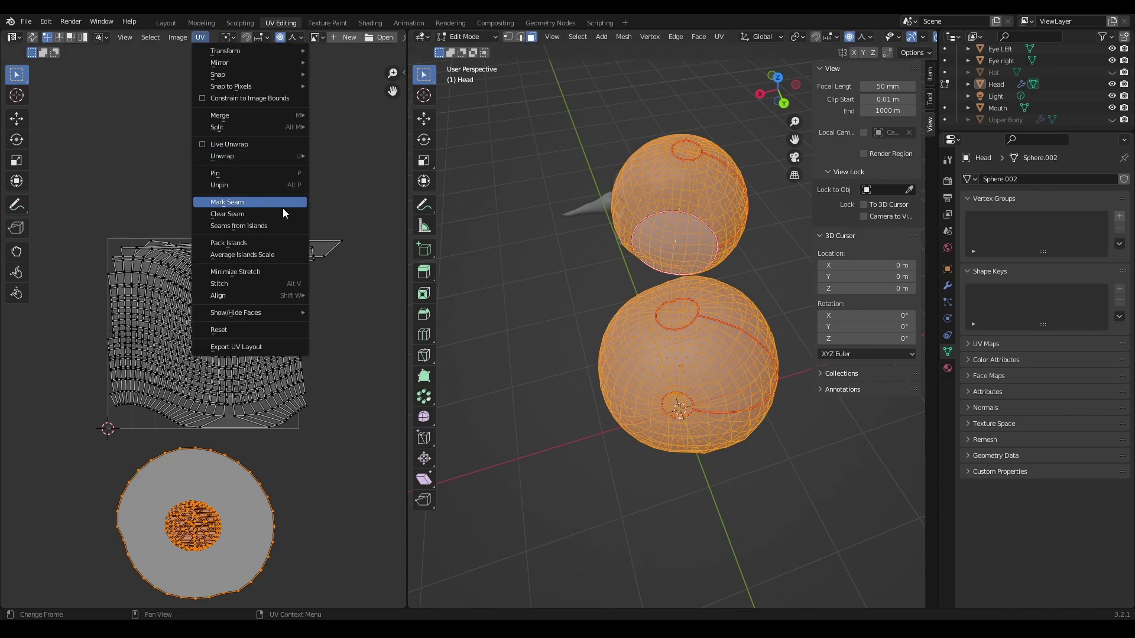
{"action": "left_click", "coordinate": [254, 272]}
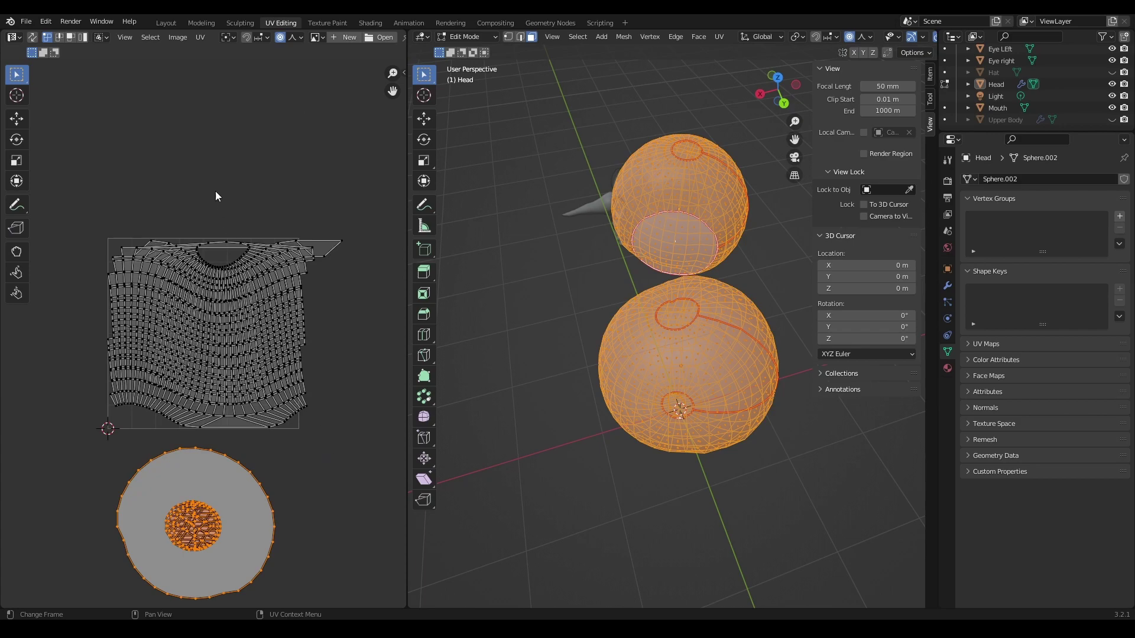
{"action": "left_click", "coordinate": [347, 591]}
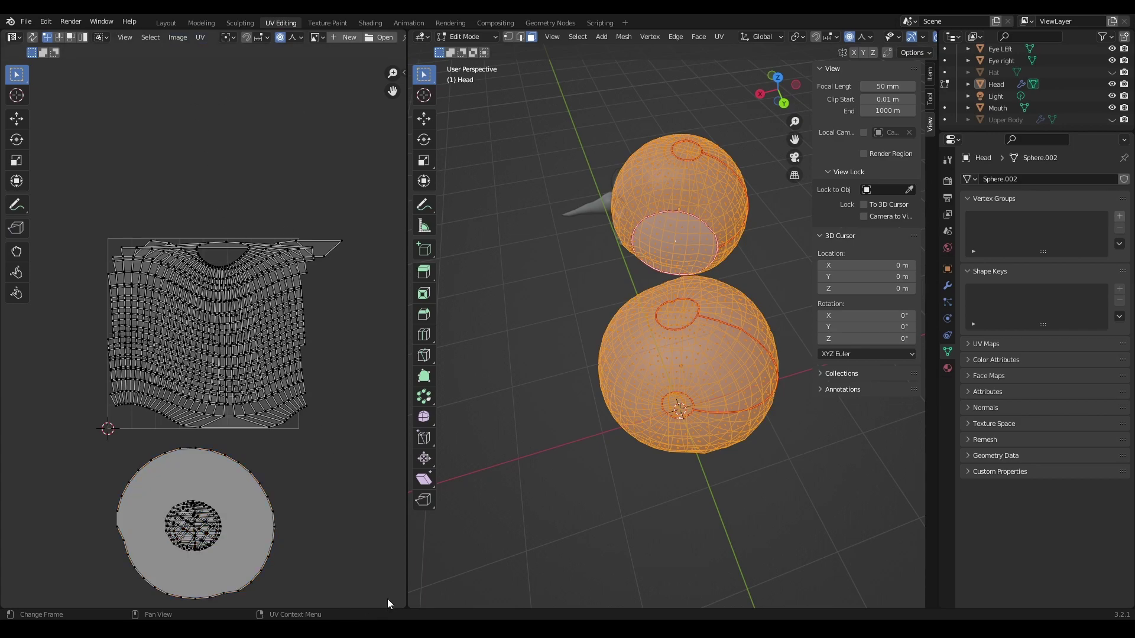
{"action": "left_click_drag", "start_coordinate": [387, 601], "coordinate": [58, 179]}
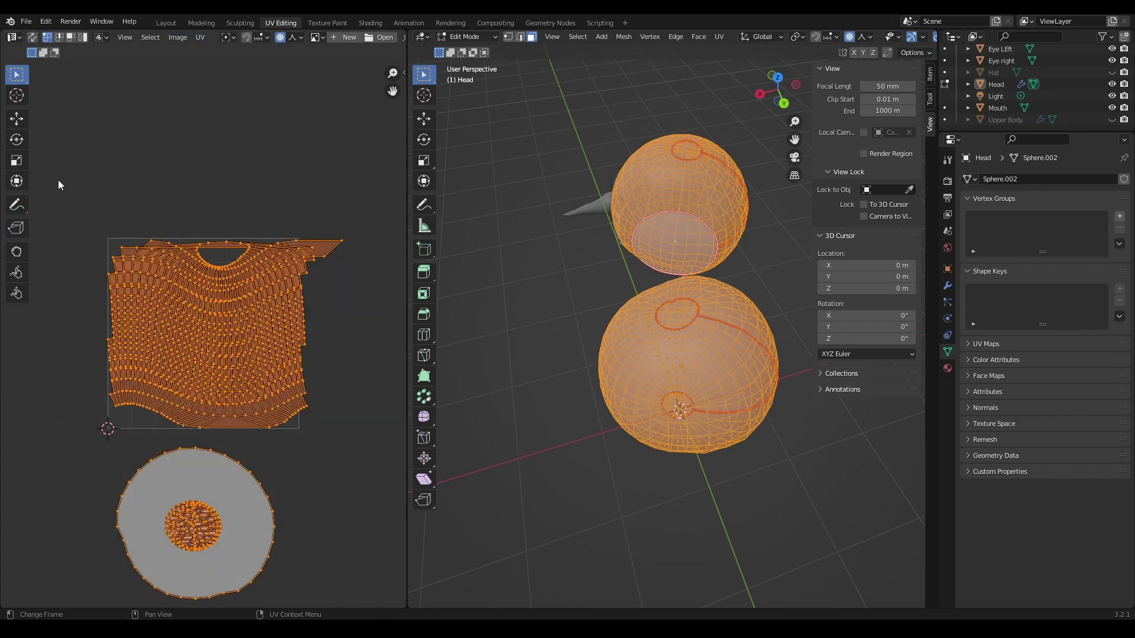
{"action": "left_click", "coordinate": [198, 38]}
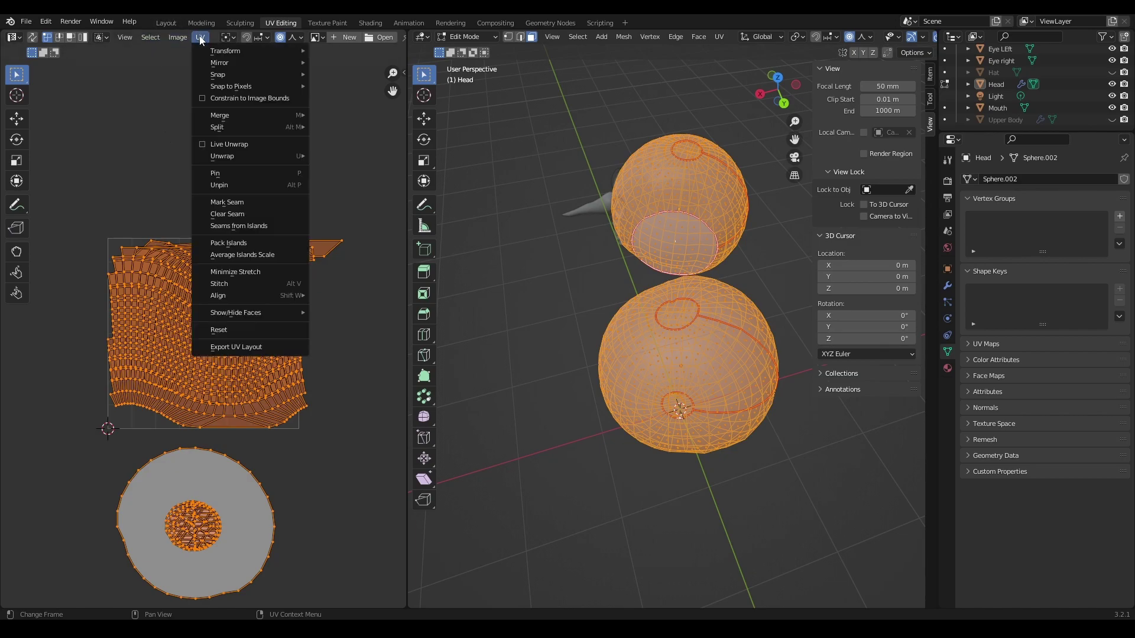
{"action": "left_click", "coordinate": [250, 255]}
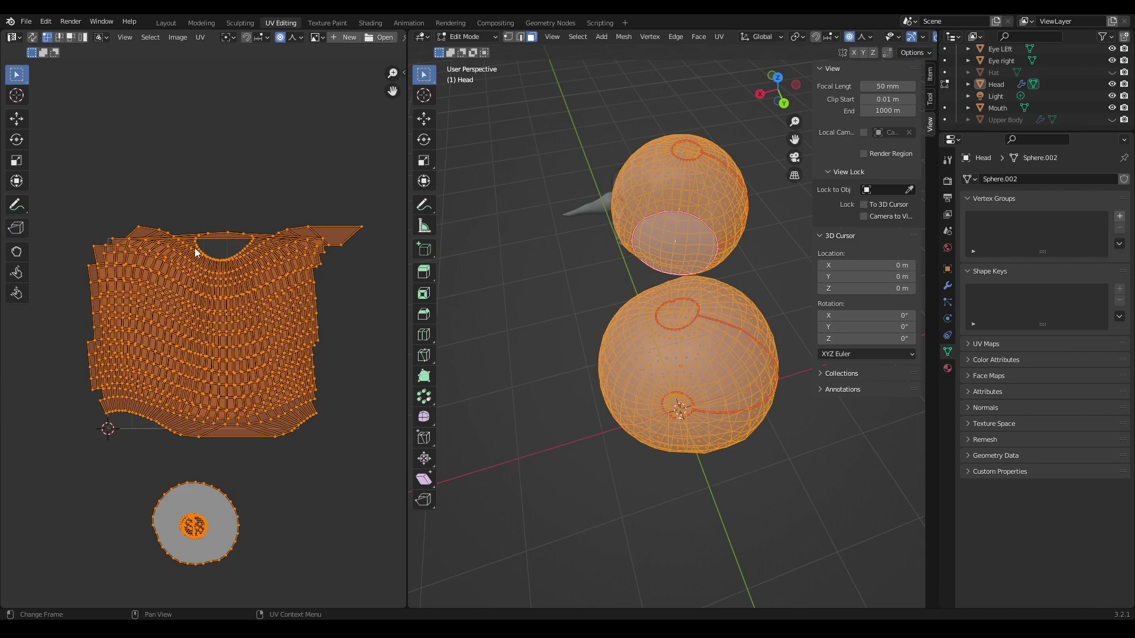
{"action": "left_click", "coordinate": [202, 35]}
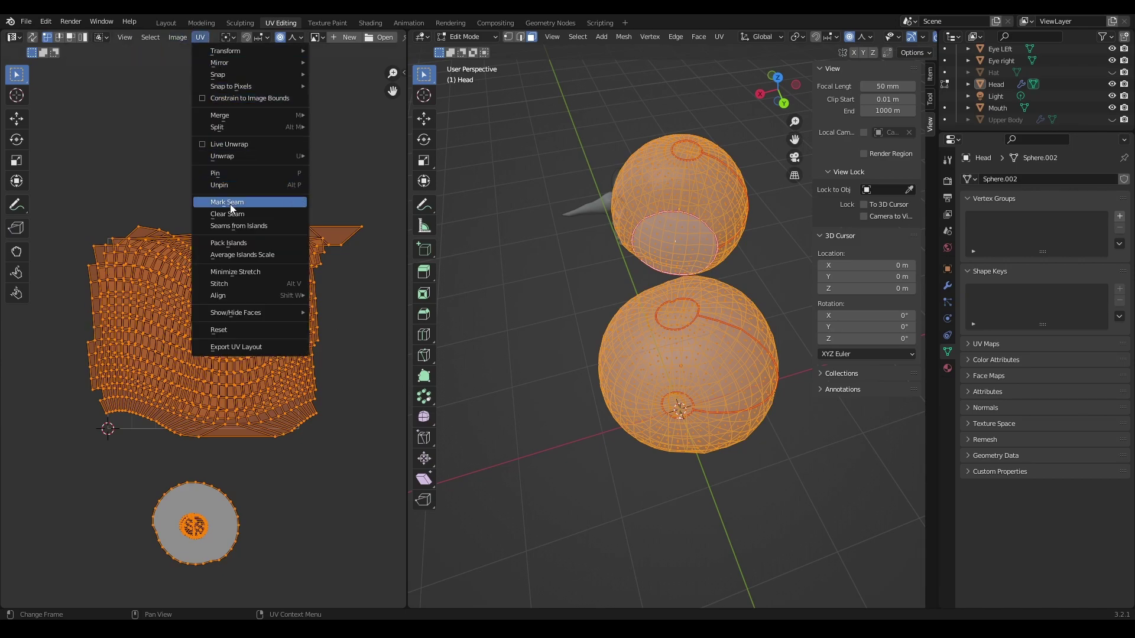
{"action": "left_click", "coordinate": [234, 245]}
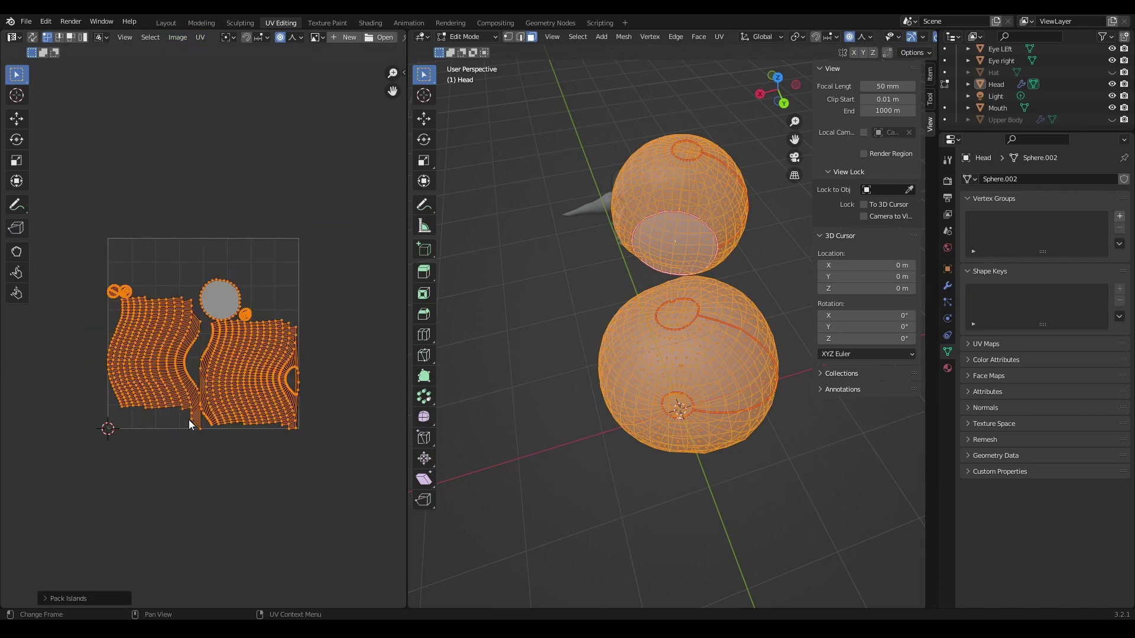
{"action": "scroll", "coordinate": [253, 389], "scroll_direction": "up", "scroll_amount": 3}
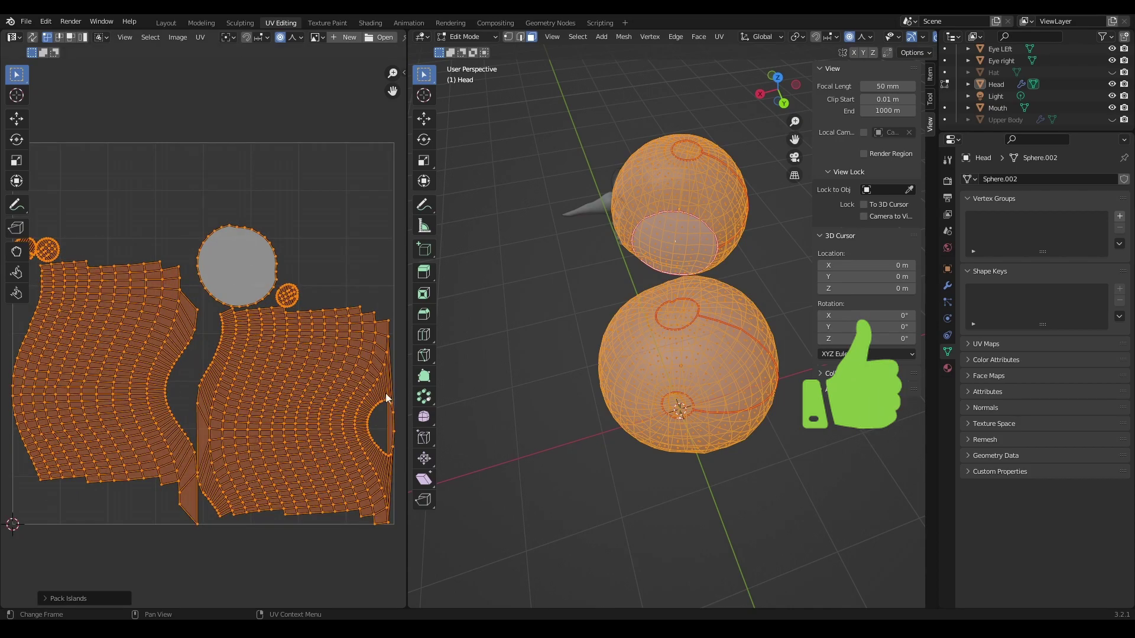
Step: Select the UV face loop beside the round opening in face mode, and select only the head's bottom face in the model
{"action": "left_click", "coordinate": [392, 430]}
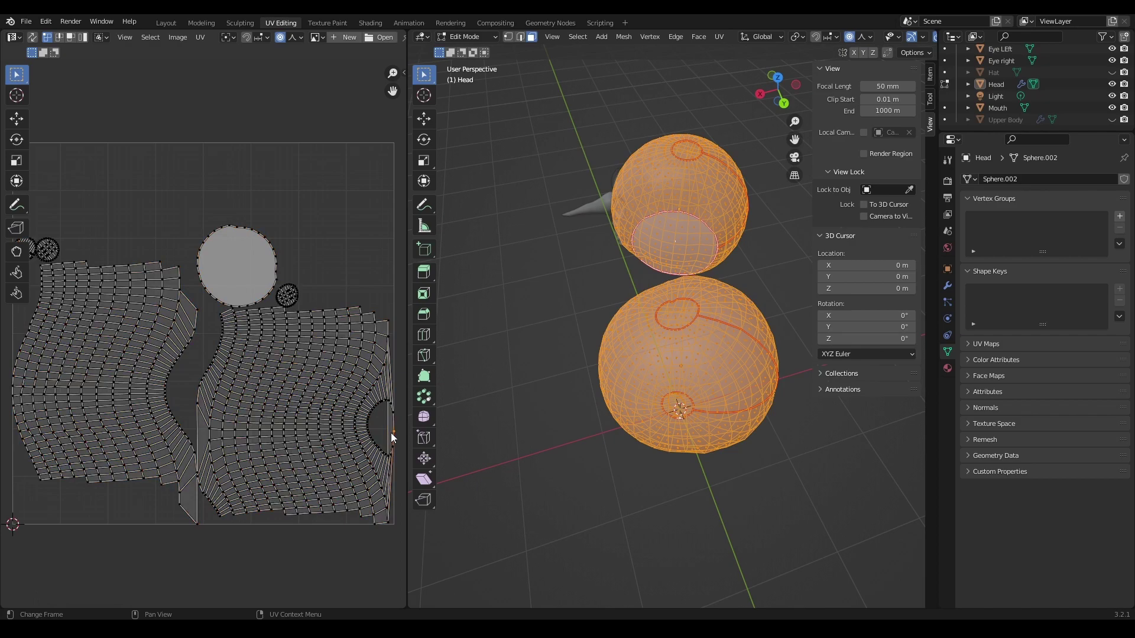
{"action": "left_click", "coordinate": [69, 38]}
{"action": "left_click", "coordinate": [388, 424], "text": "alt"}
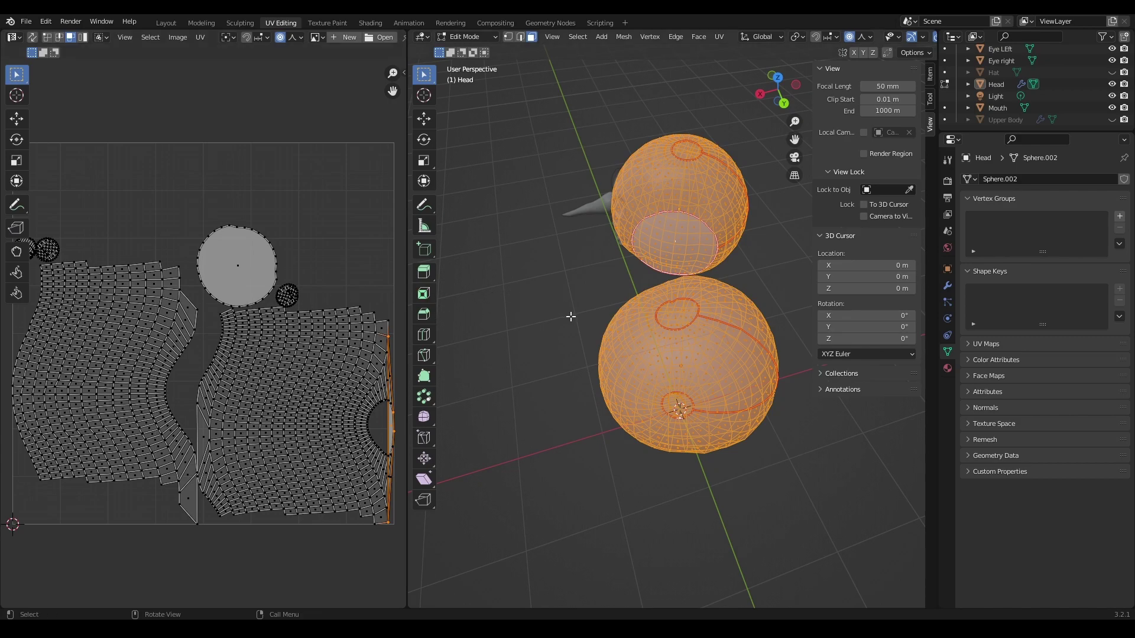
{"action": "middle_click_drag", "start_coordinate": [712, 334], "coordinate": [860, 161]}
{"action": "left_click", "coordinate": [686, 266]}
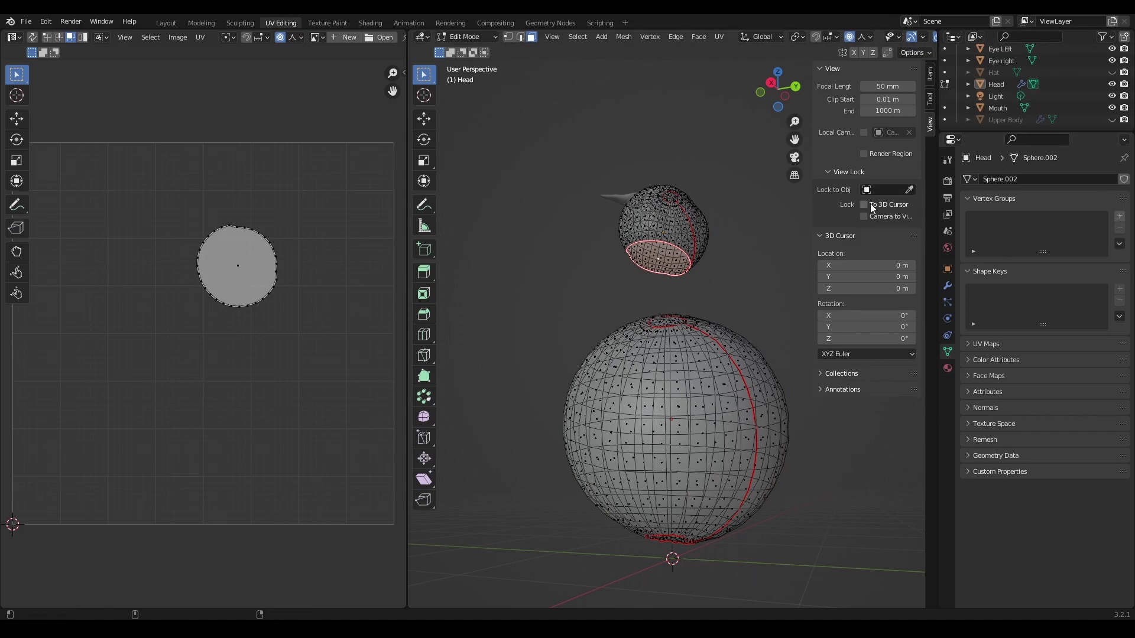
Step: Unhide the snowman's Upper Body and Hat objects
{"action": "left_click", "coordinate": [1110, 119]}
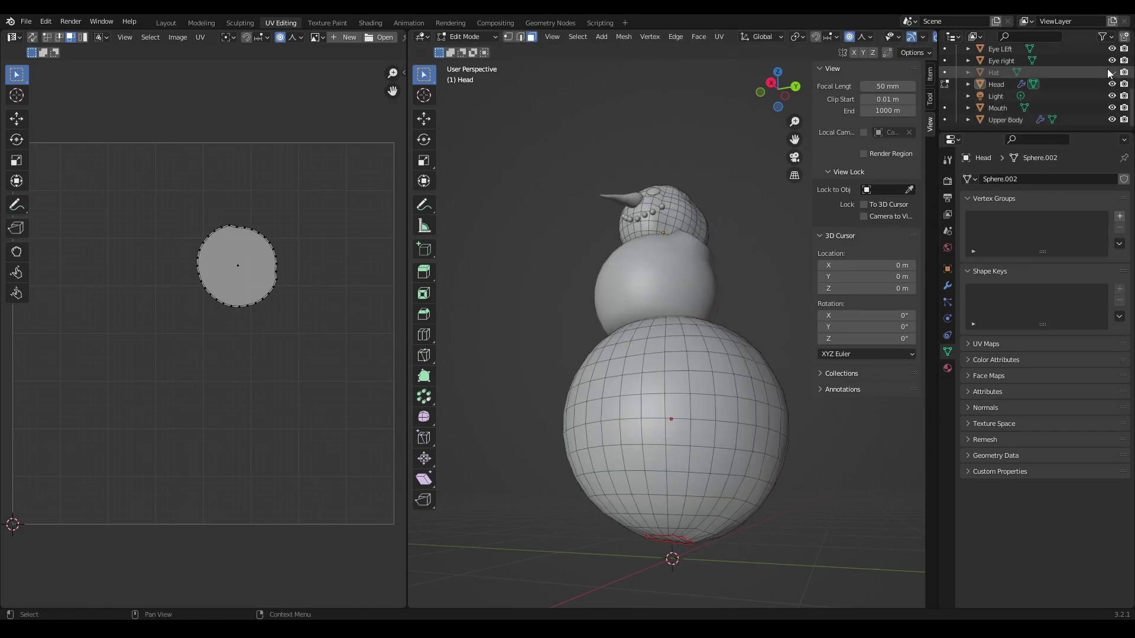
{"action": "left_click", "coordinate": [1111, 72]}
{"action": "middle_click_drag", "start_coordinate": [724, 254], "coordinate": [755, 337]}
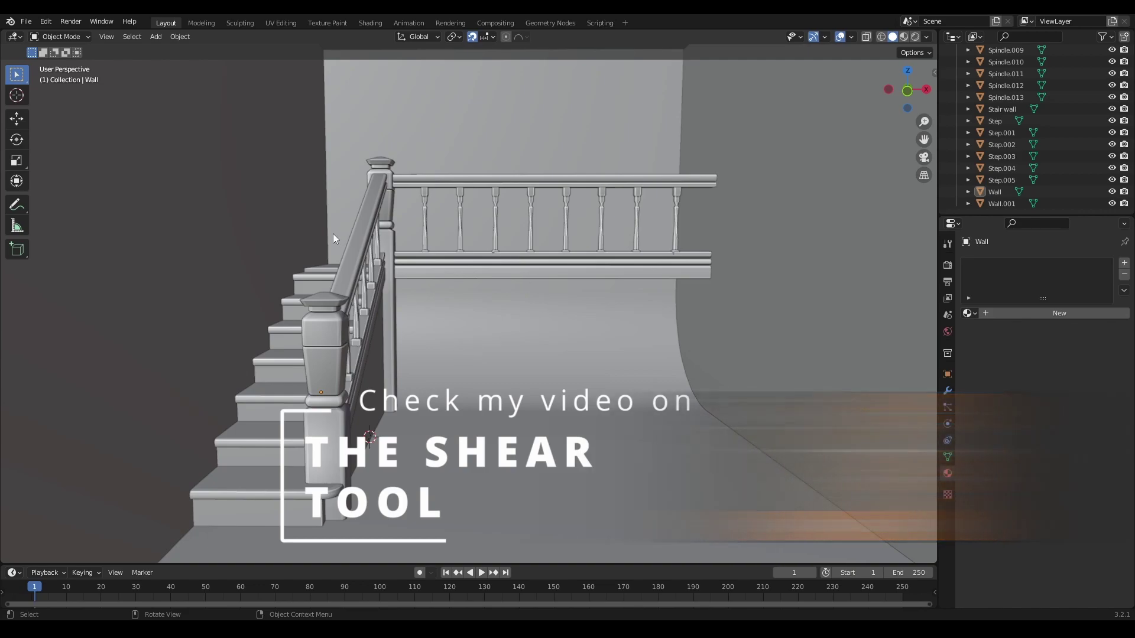
Step: Switch the staircase scene to the front orthographic view
{"action": "middle_click_drag", "start_coordinate": [460, 176], "coordinate": [460, 179]}
{"action": "key", "text": "5"}
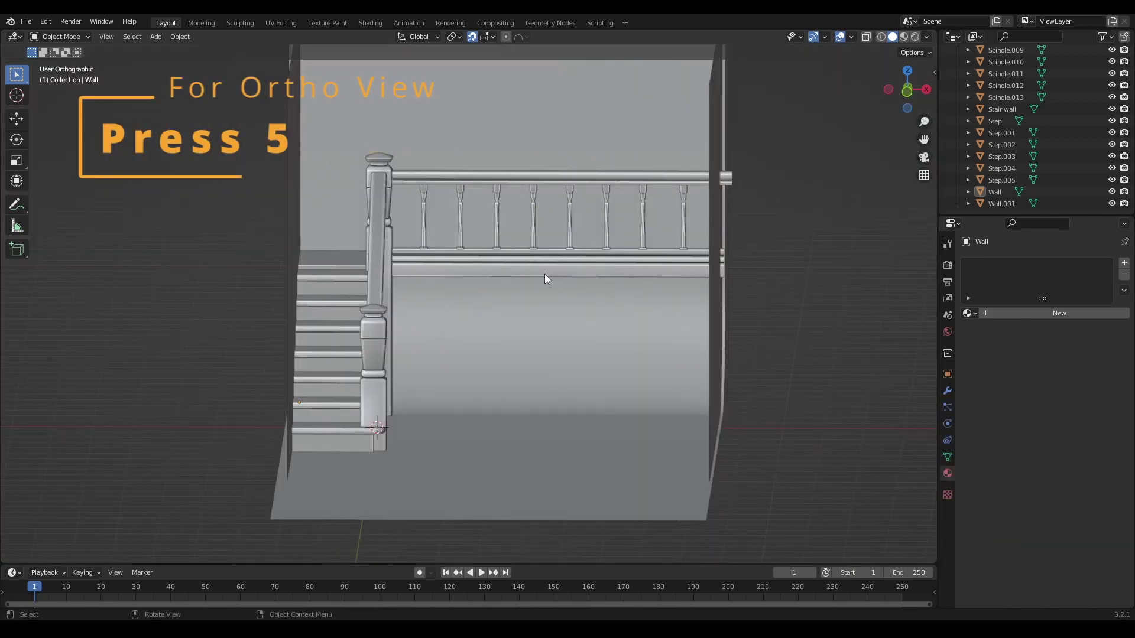
{"action": "left_click", "coordinate": [909, 95]}
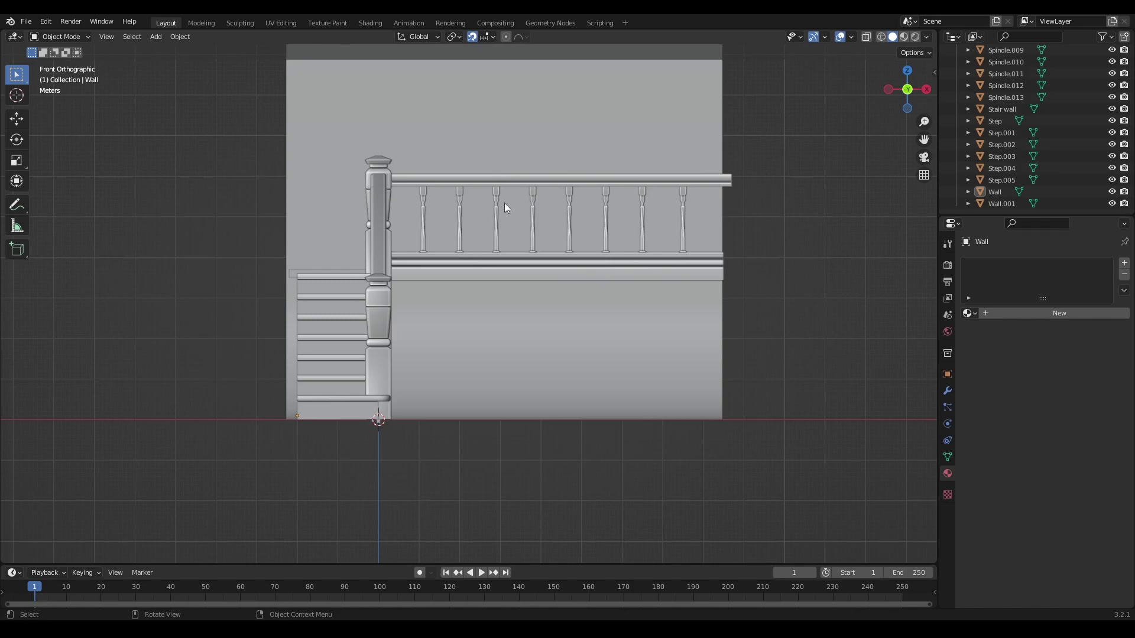
{"action": "scroll", "coordinate": [522, 193], "scroll_direction": "up", "scroll_amount": 2}
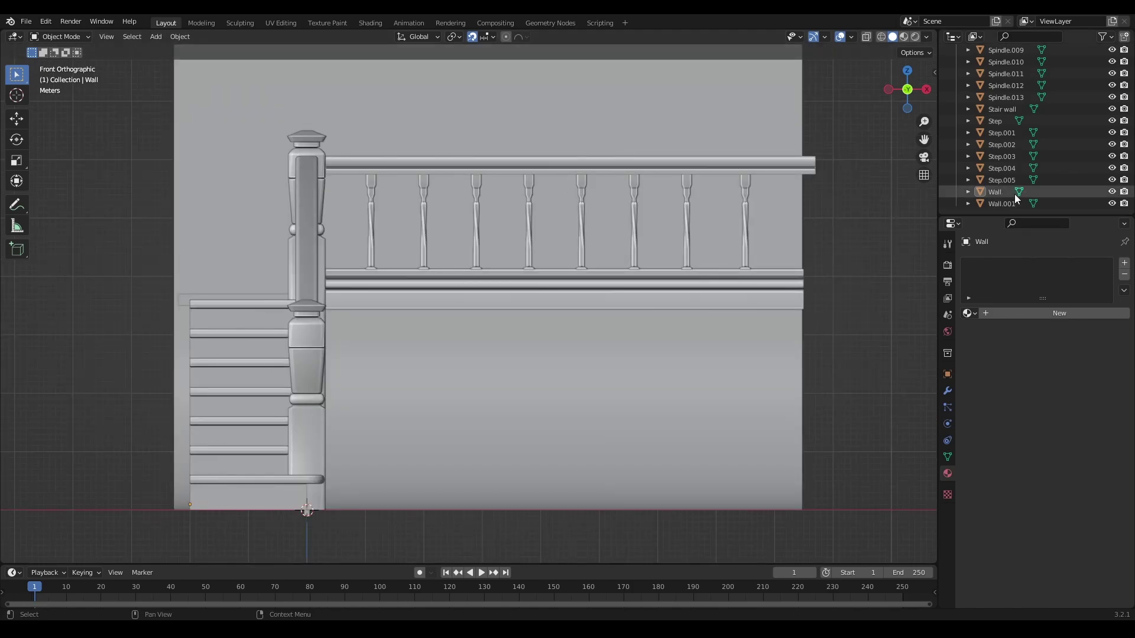
Step: Select the stair objects Step and Step.001 through Step.005 together and enter Edit Mode
{"action": "left_click", "coordinate": [995, 132]}
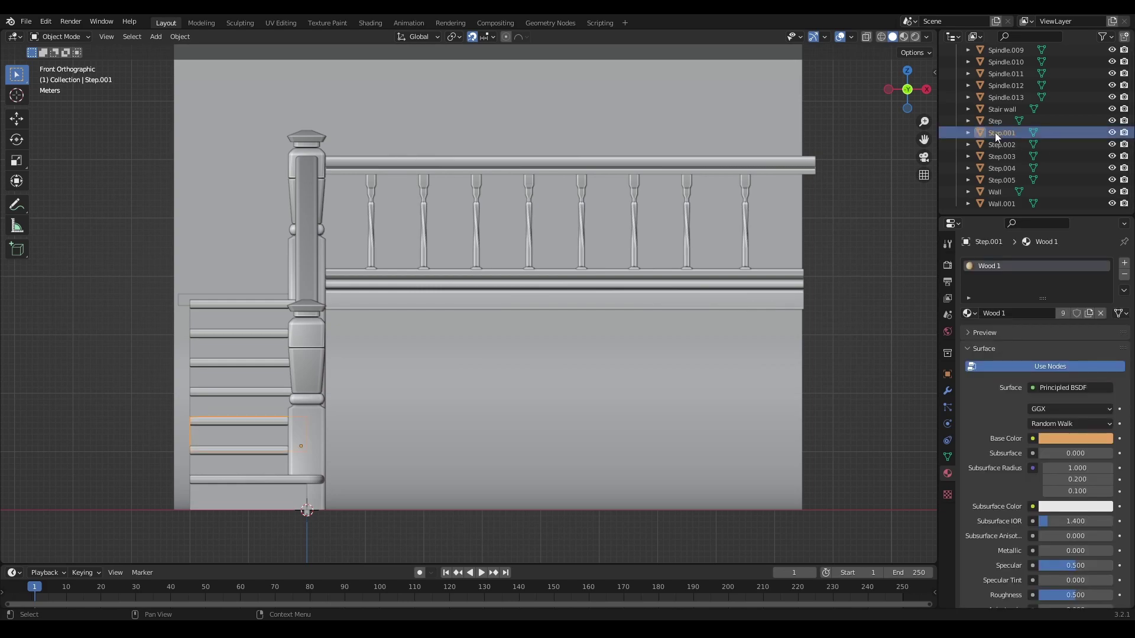
{"action": "left_click_drag", "start_coordinate": [995, 133], "coordinate": [1006, 180]}
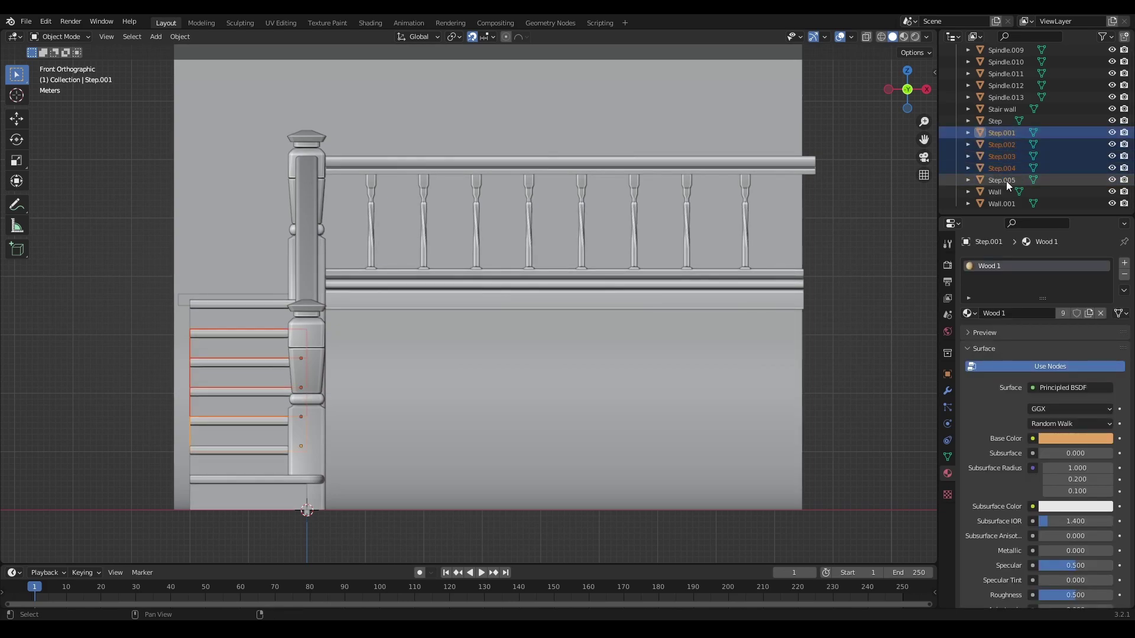
{"action": "left_click", "coordinate": [994, 120], "text": "ctrl"}
{"action": "key", "text": "Tab"}
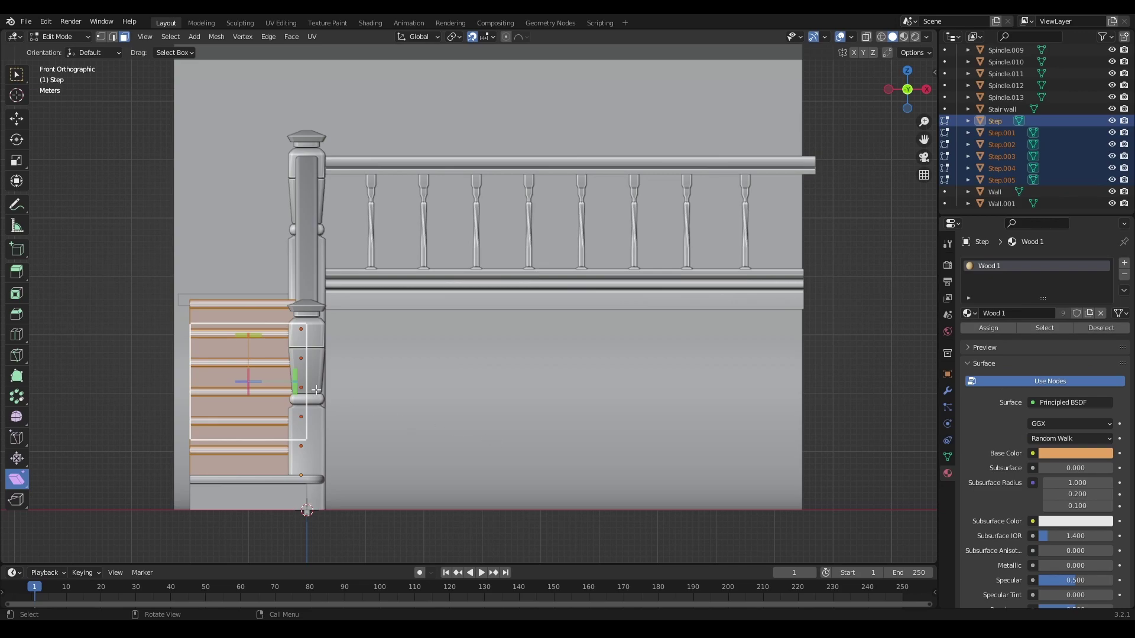
Step: Open the UV Editing workspace and show the selected stair steps in X-ray
{"action": "left_click", "coordinate": [280, 23]}
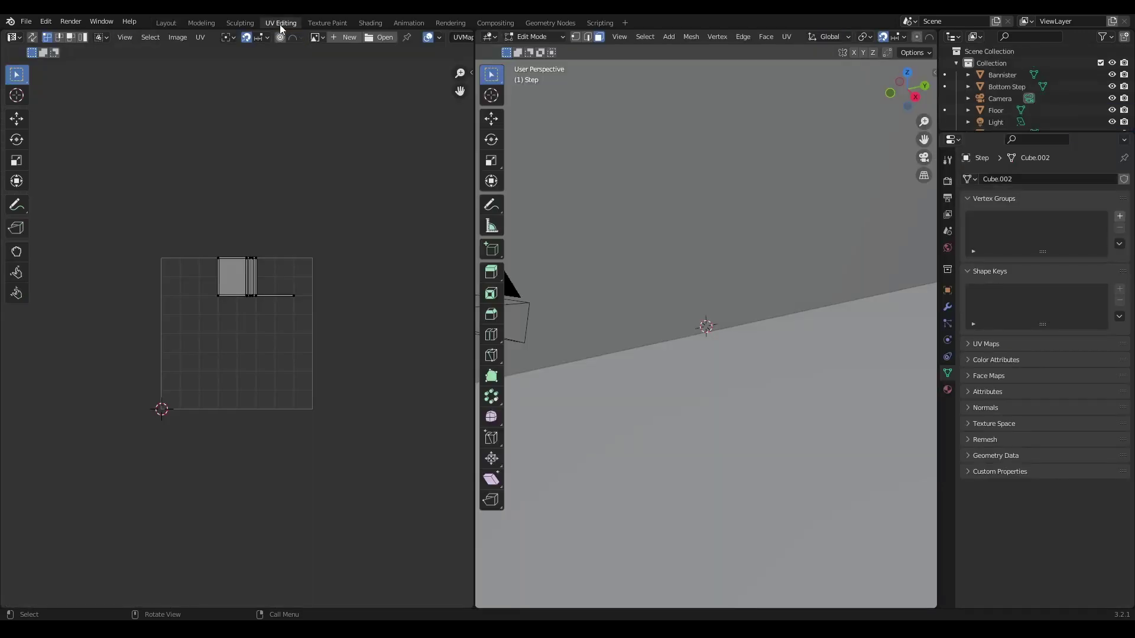
{"action": "scroll", "coordinate": [286, 263], "scroll_direction": "up", "scroll_amount": 4}
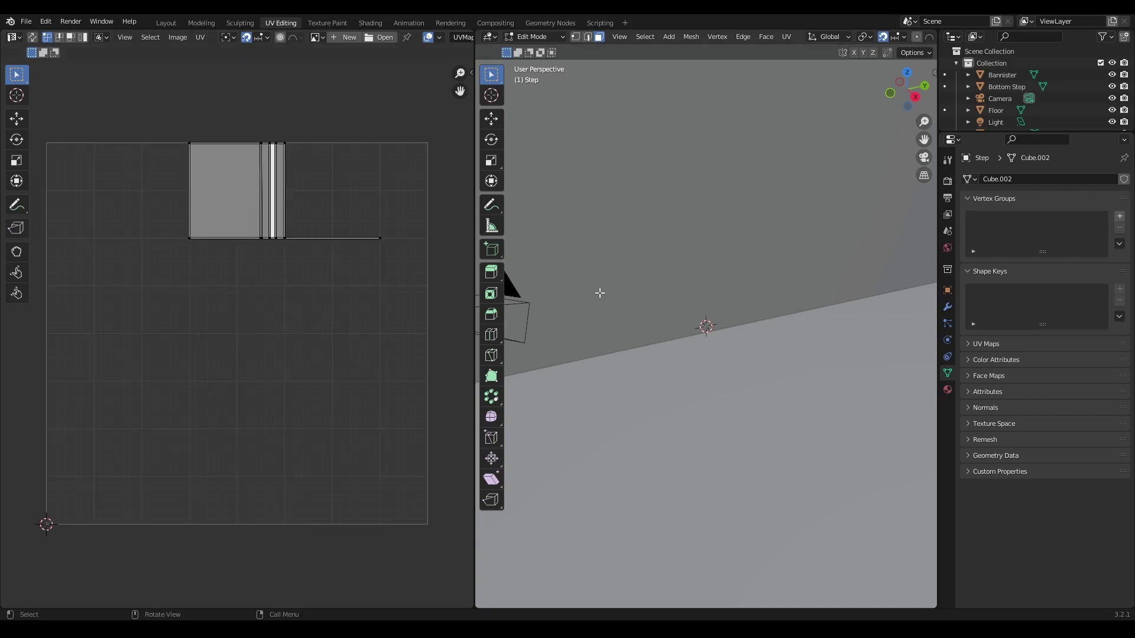
{"action": "scroll", "coordinate": [628, 317], "scroll_direction": "up", "scroll_amount": 6}
{"action": "scroll", "coordinate": [629, 309], "scroll_direction": "down", "scroll_amount": 1}
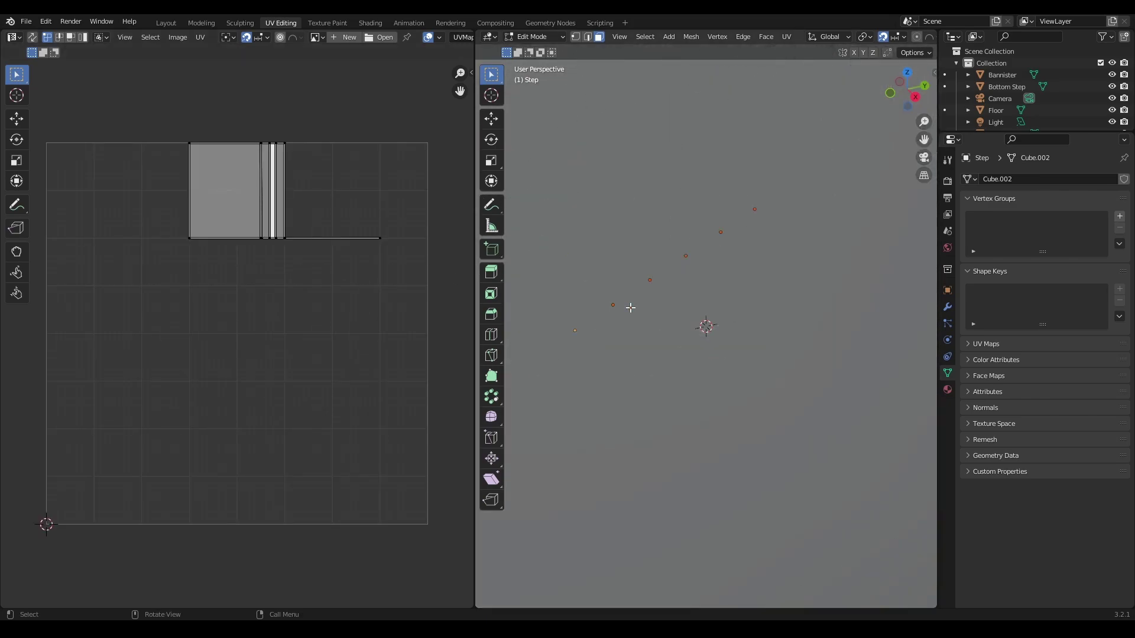
{"action": "middle_click_drag", "start_coordinate": [629, 309], "coordinate": [768, 307]}
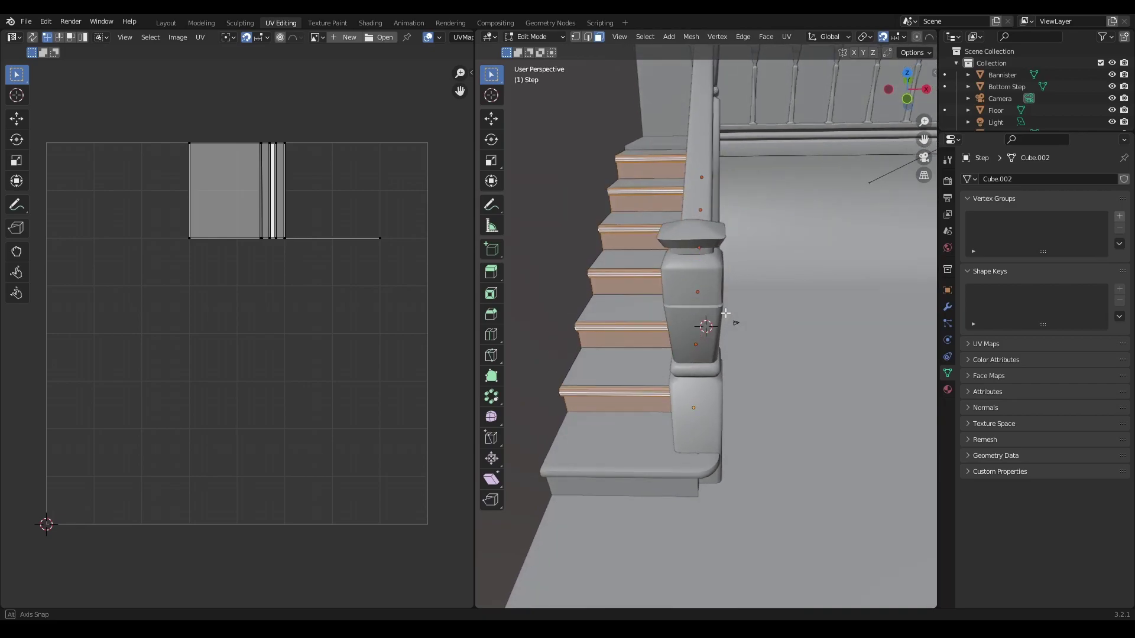
{"action": "key", "text": "alt+z"}
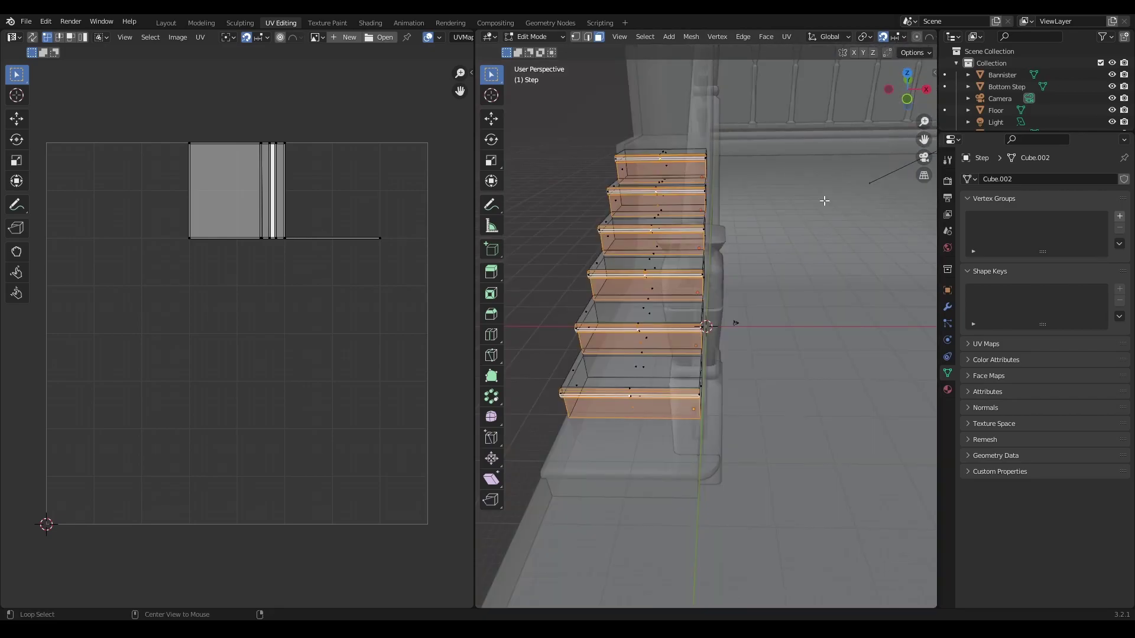
Step: Select all faces of the stair steps and switch to the front orthographic view
{"action": "left_click_drag", "start_coordinate": [817, 563], "coordinate": [552, 90]}
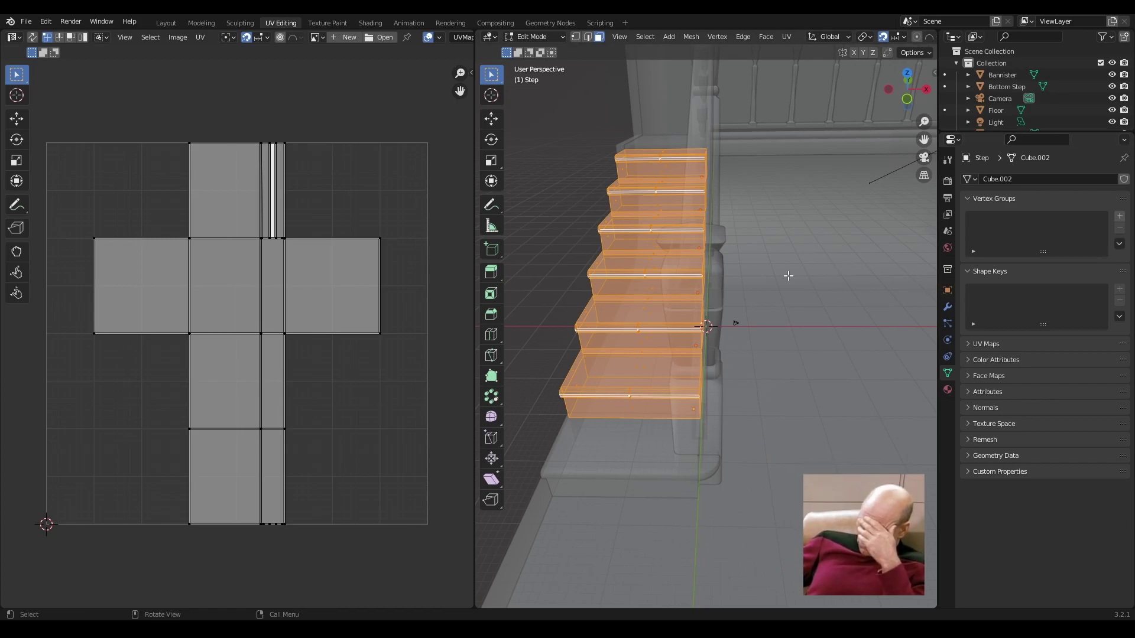
{"action": "key", "text": "KP_5"}
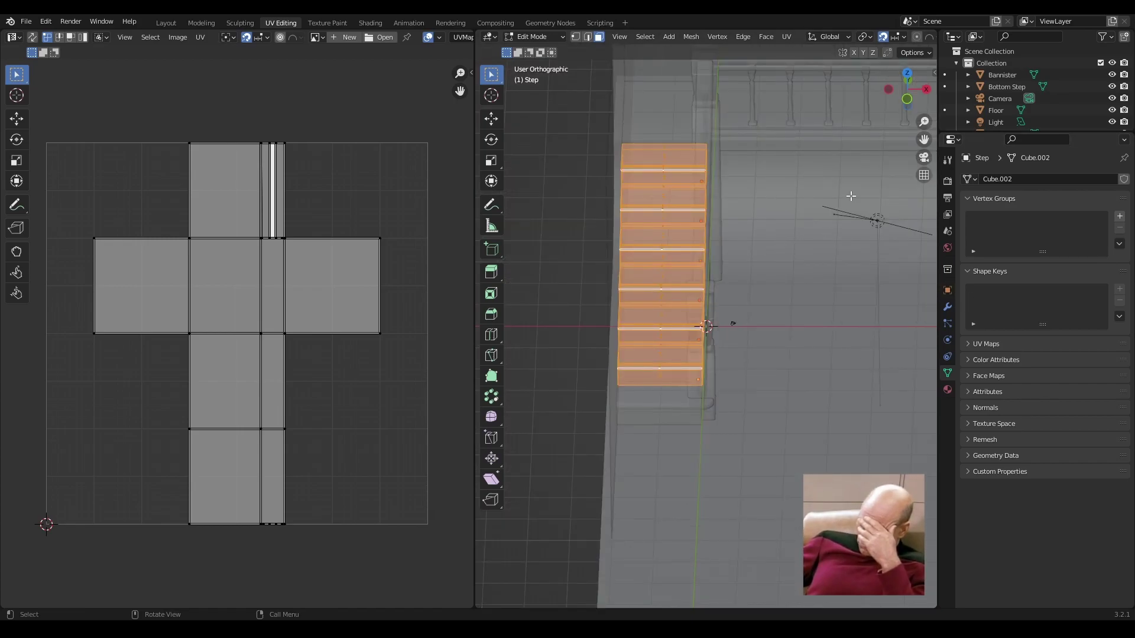
{"action": "left_click", "coordinate": [907, 98]}
{"action": "scroll", "coordinate": [706, 224], "scroll_direction": "up", "scroll_amount": 2}
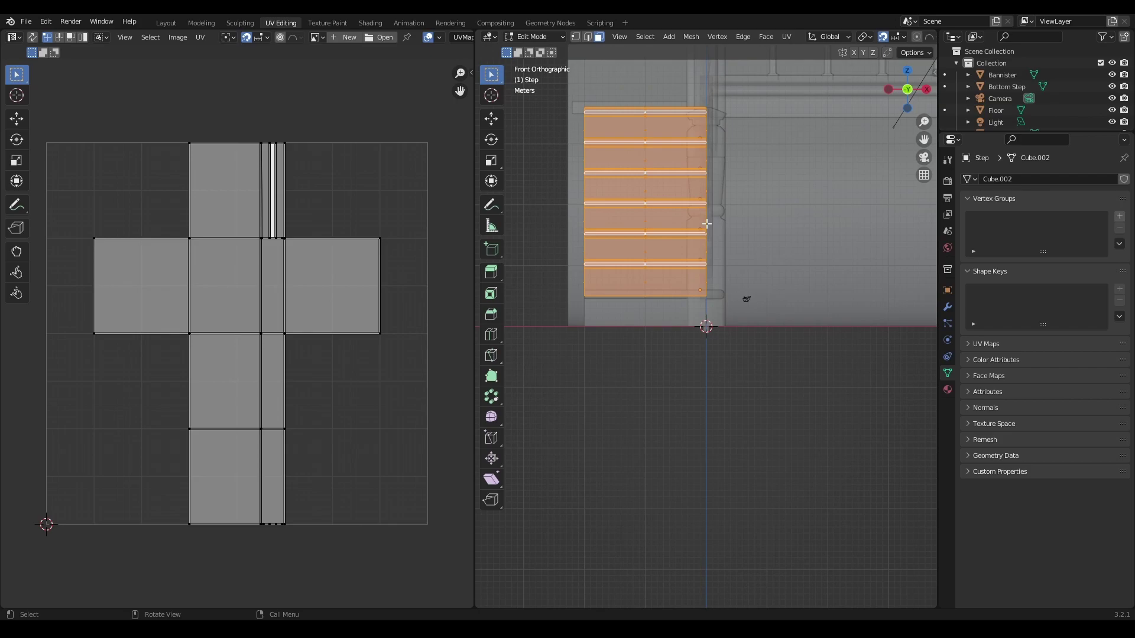
{"action": "middle_click_drag", "start_coordinate": [711, 228], "coordinate": [769, 367], "text": "shift"}
{"action": "scroll", "coordinate": [718, 313], "scroll_direction": "up", "scroll_amount": 1}
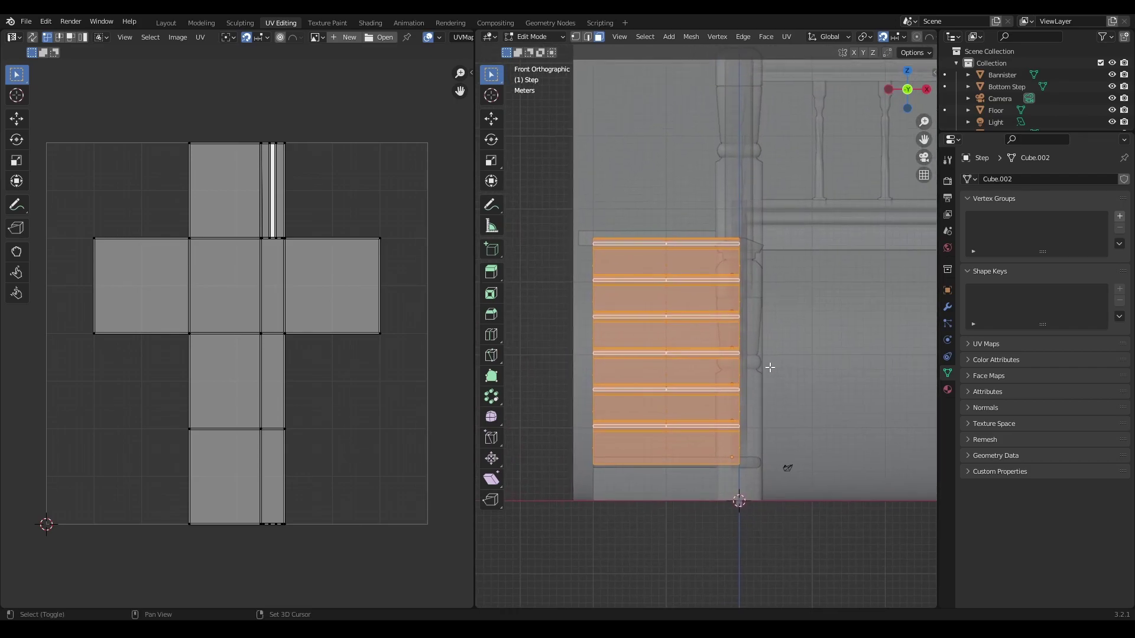
Step: Unwrap the stair steps' faces with Project from View and select the resulting UVs
{"action": "left_click", "coordinate": [787, 37]}
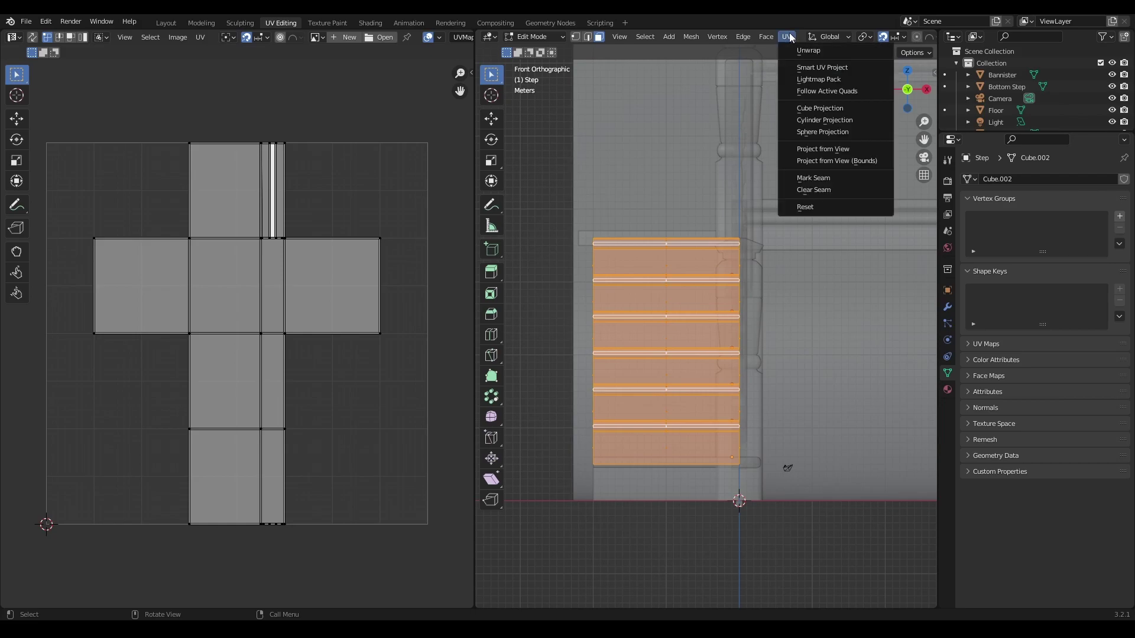
{"action": "left_click", "coordinate": [832, 153]}
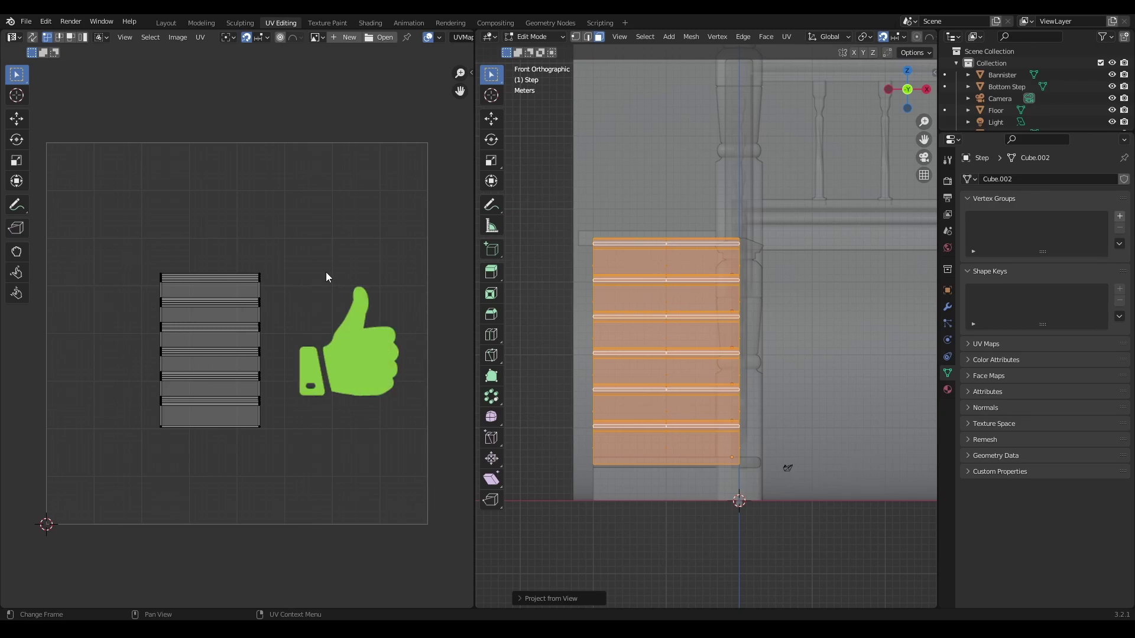
{"action": "left_click_drag", "start_coordinate": [141, 254], "coordinate": [292, 448]}
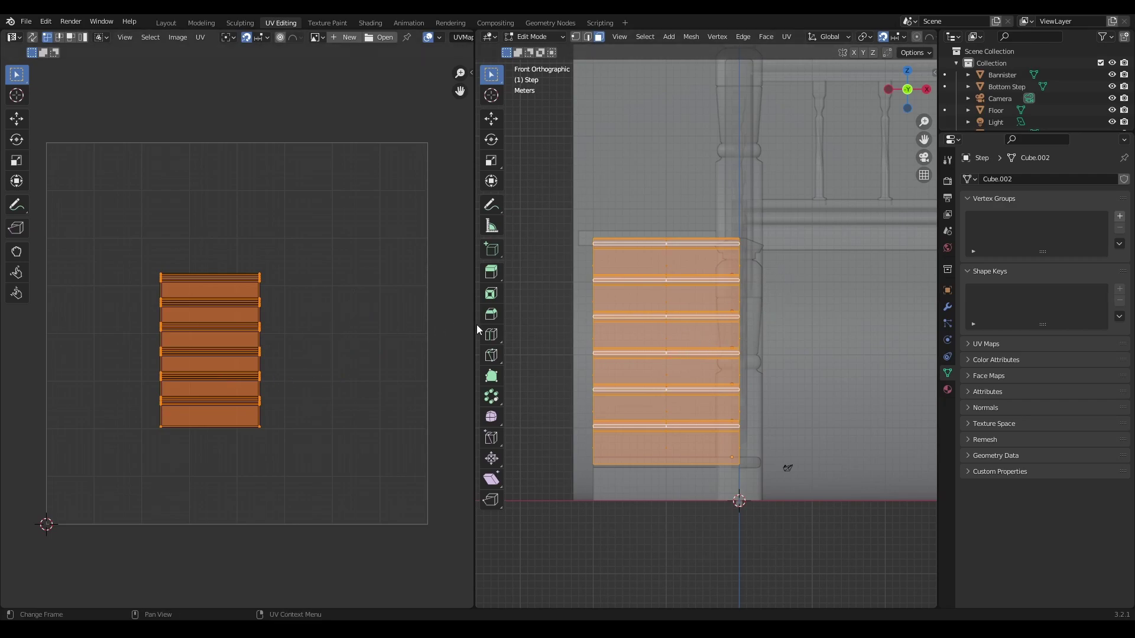
Step: Project the stair steps' UVs again from an angled perspective view using Project from View
{"action": "middle_click_drag", "start_coordinate": [822, 328], "coordinate": [785, 362]}
{"action": "left_click", "coordinate": [786, 37]}
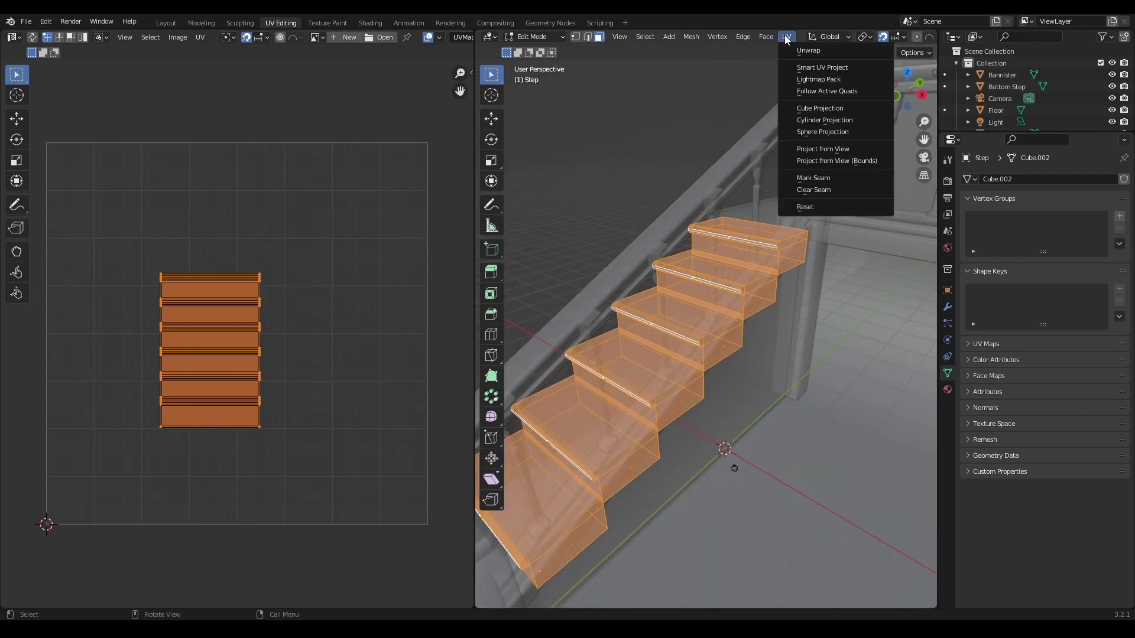
{"action": "left_click", "coordinate": [822, 149]}
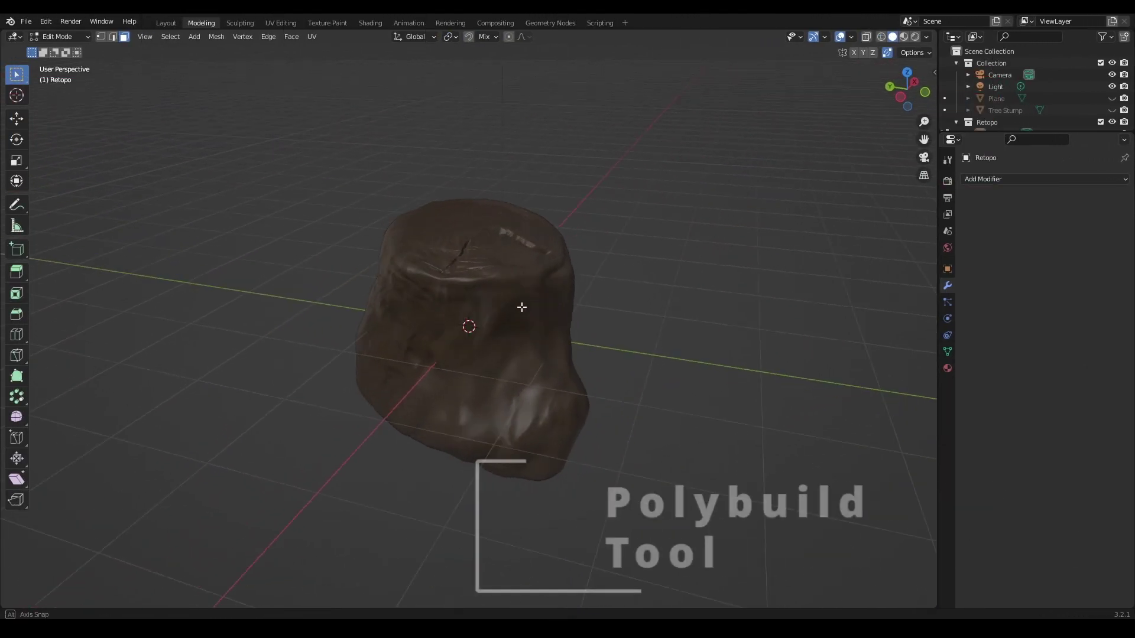
Step: In the tree stump scene, unhide the Retopo mesh and hide the Tree Stump.001 object
{"action": "middle_click_drag", "start_coordinate": [520, 309], "coordinate": [497, 314]}
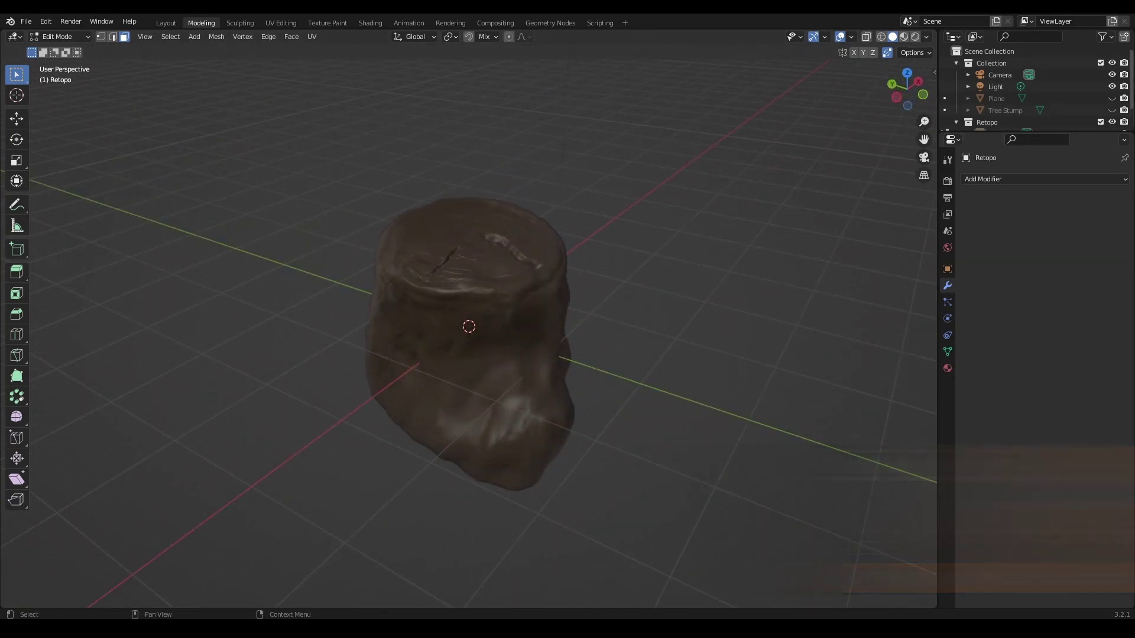
{"action": "scroll", "coordinate": [1111, 111], "scroll_direction": "down", "scroll_amount": 2}
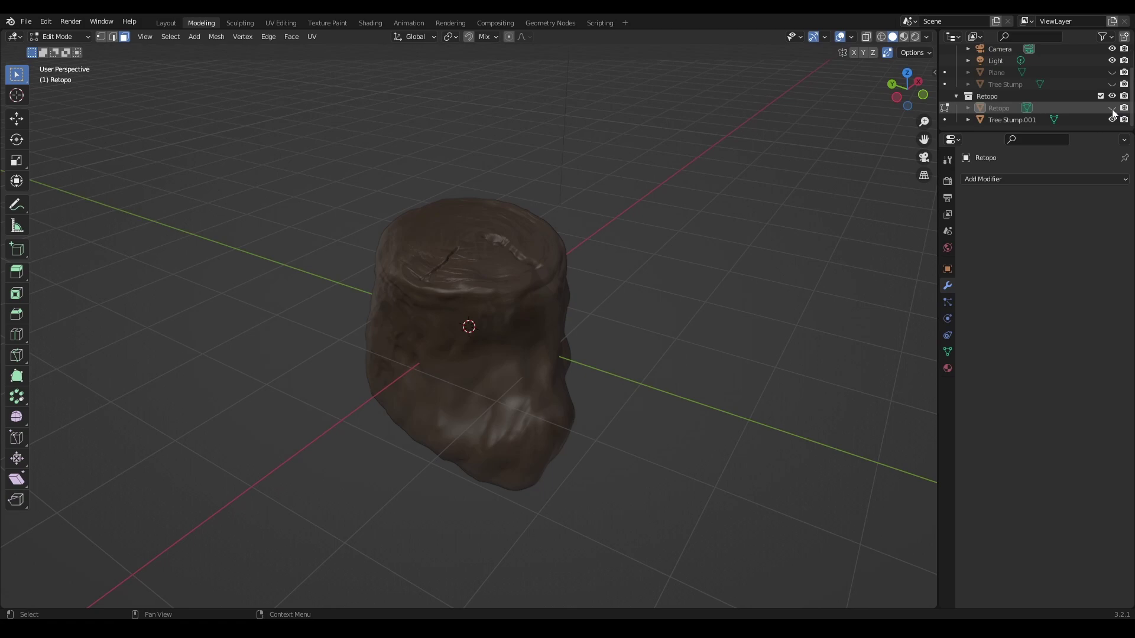
{"action": "left_click", "coordinate": [1112, 108]}
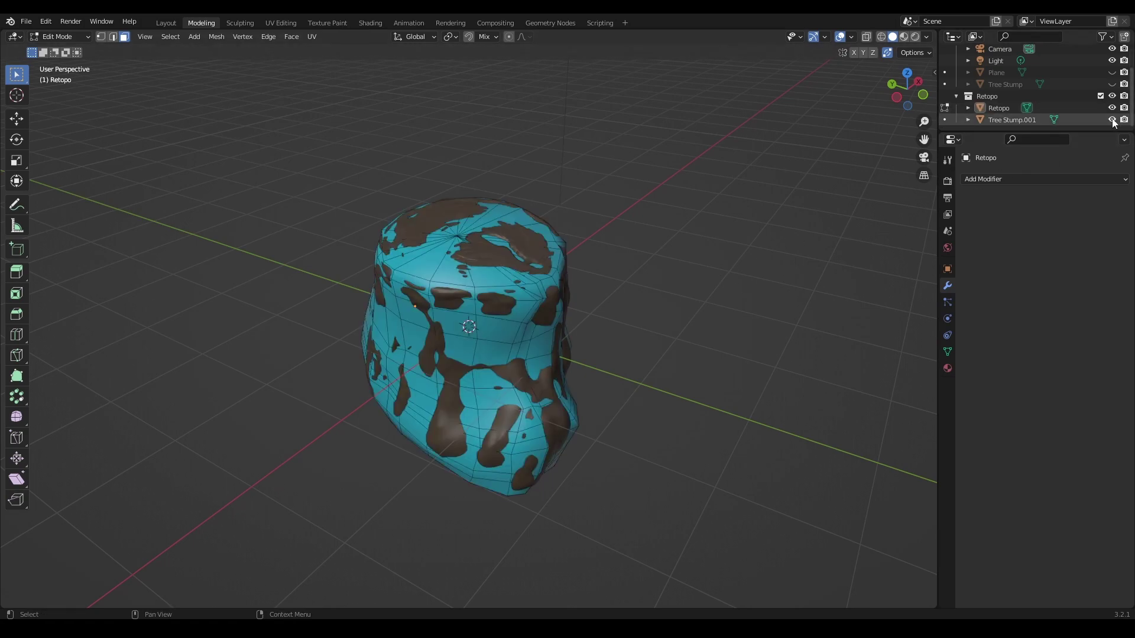
{"action": "left_click", "coordinate": [1112, 120]}
Step: Open the UV Editing workspace and select all of the Retopo mesh's faces in X-ray
{"action": "middle_click_drag", "start_coordinate": [629, 312], "coordinate": [278, 23]}
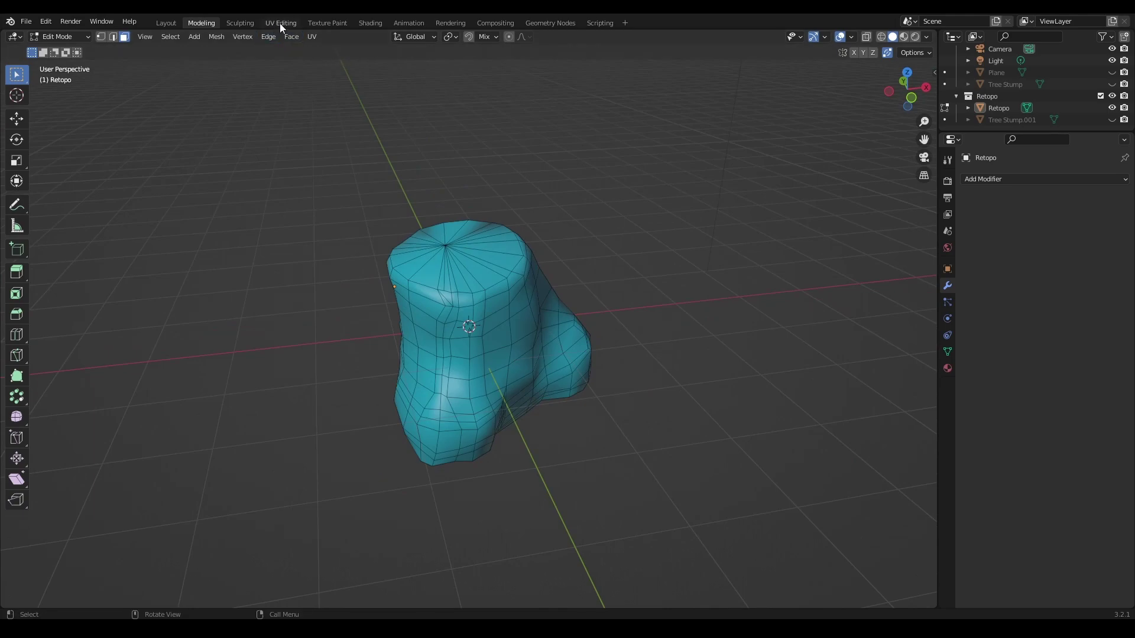
{"action": "left_click", "coordinate": [279, 23]}
{"action": "key", "text": "alt+z"}
{"action": "left_click_drag", "start_coordinate": [858, 467], "coordinate": [552, 170]}
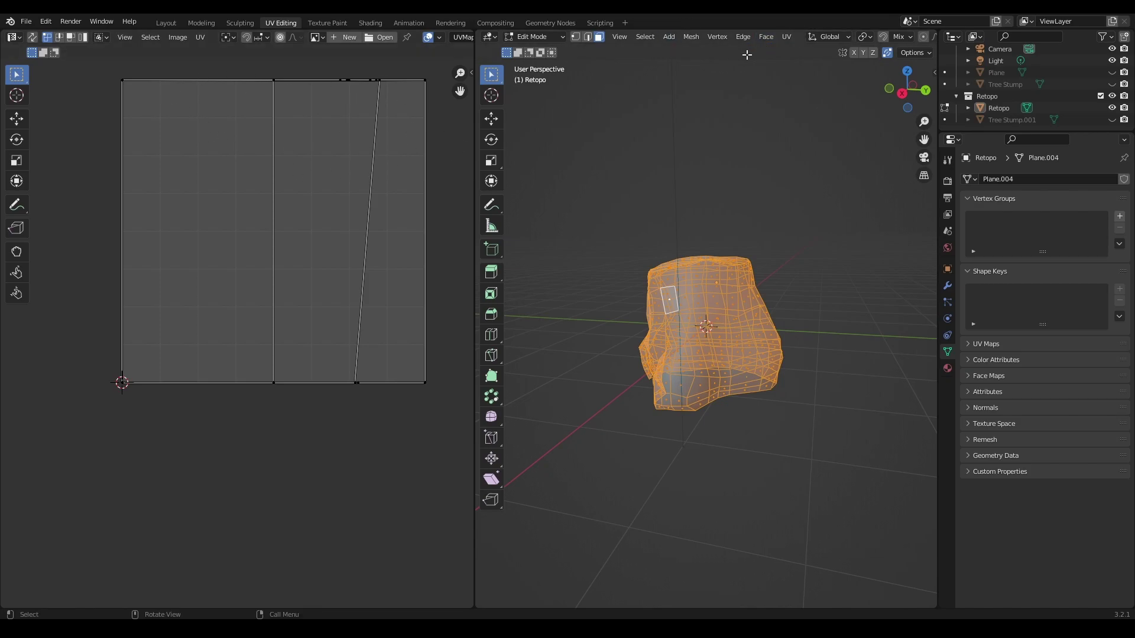
Step: Unwrap the Retopo stump mesh with Smart UV Project
{"action": "left_click", "coordinate": [786, 38]}
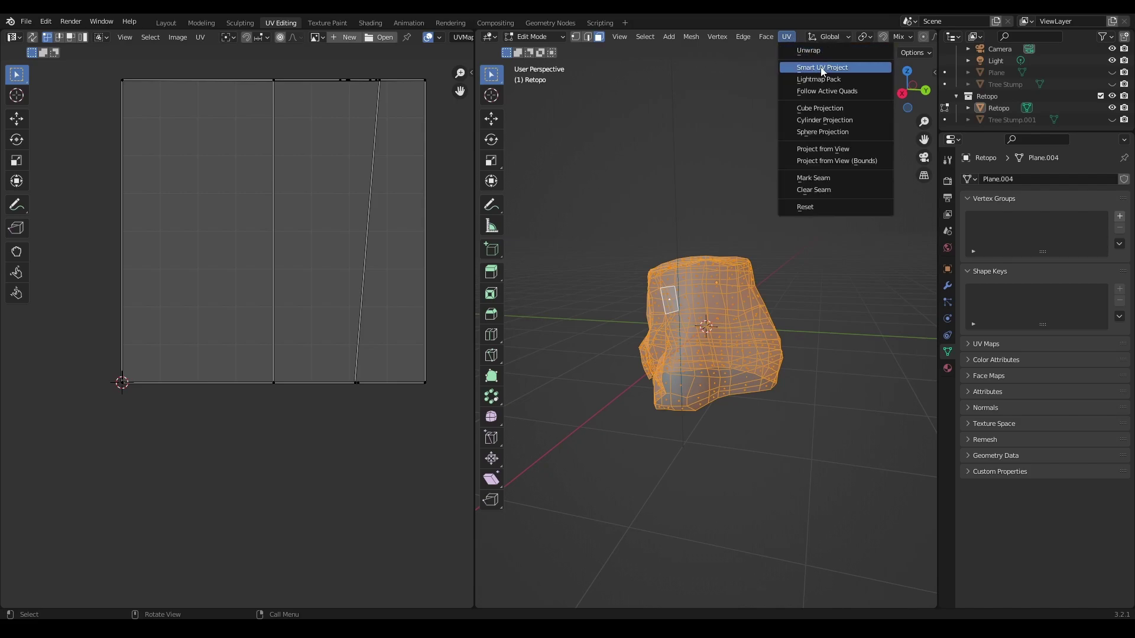
{"action": "left_click", "coordinate": [820, 68]}
{"action": "left_click", "coordinate": [824, 161]}
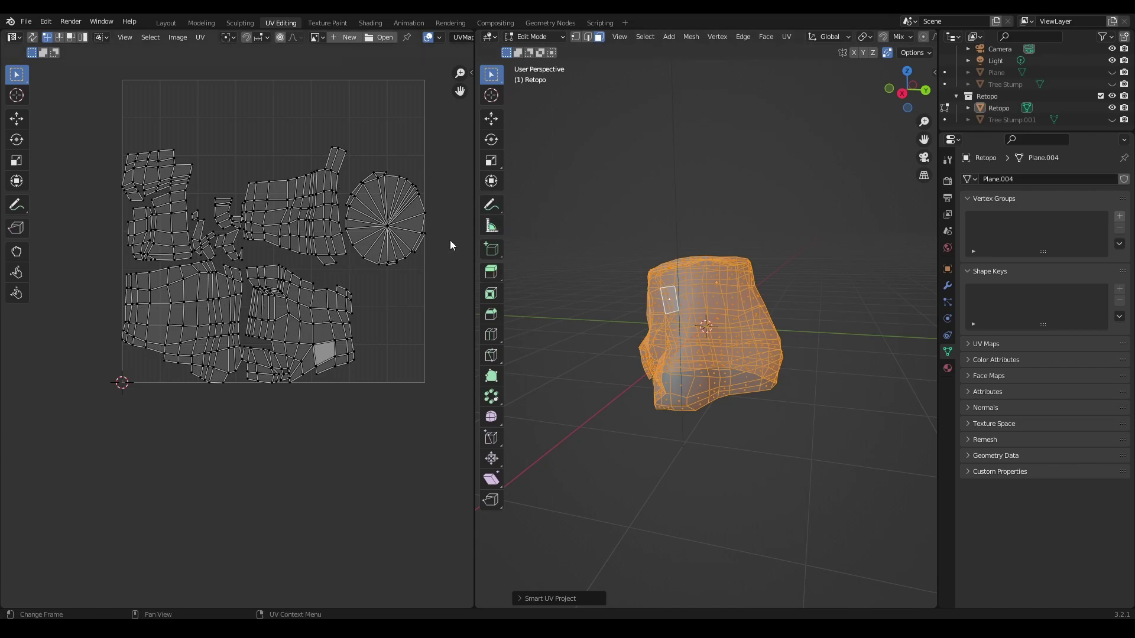
Step: Select one square UV face on the stump's side island and unwrap with Follow Active Quads using the Length Average edge length mode
{"action": "middle_click_drag", "start_coordinate": [704, 296], "coordinate": [506, 195]}
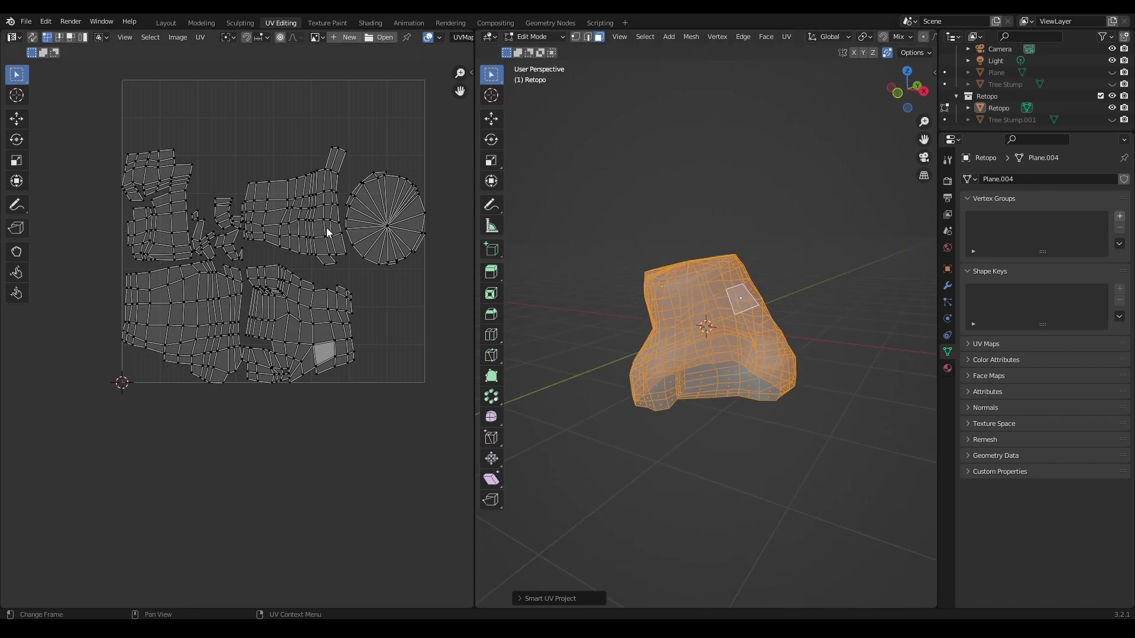
{"action": "middle_click_drag", "start_coordinate": [600, 271], "coordinate": [591, 366]}
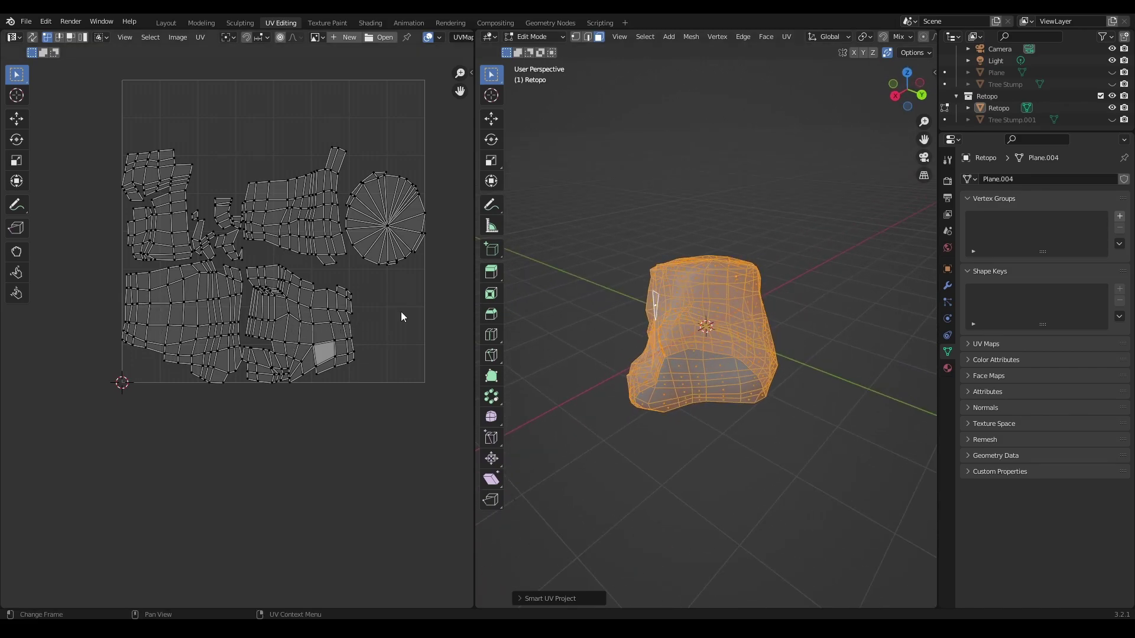
{"action": "middle_click_drag", "start_coordinate": [688, 325], "coordinate": [770, 319]}
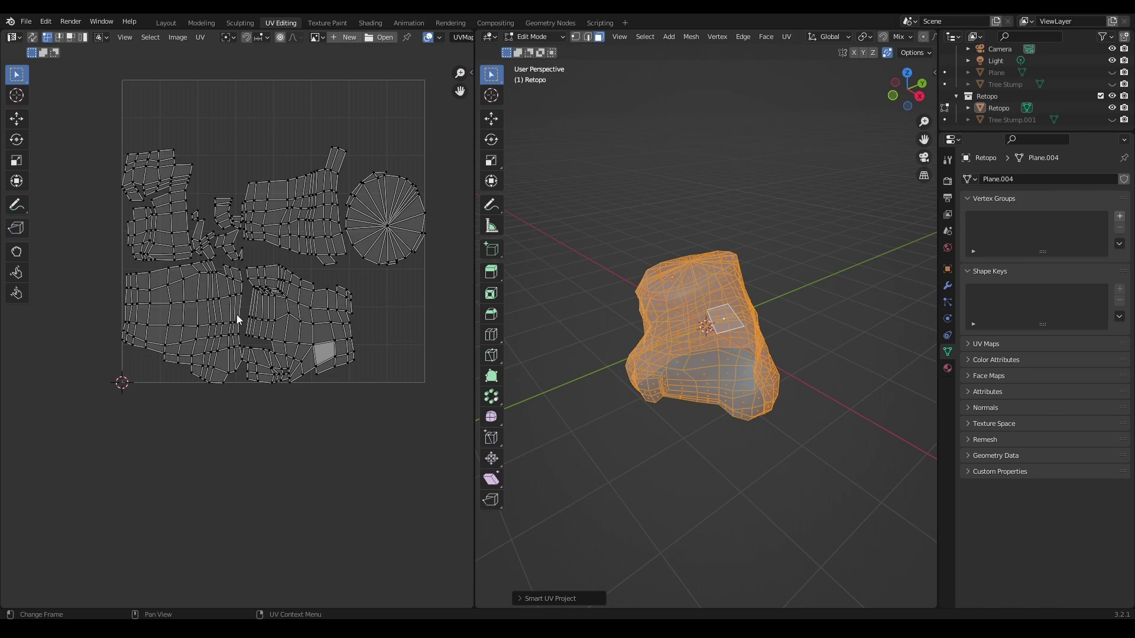
{"action": "left_click", "coordinate": [70, 37]}
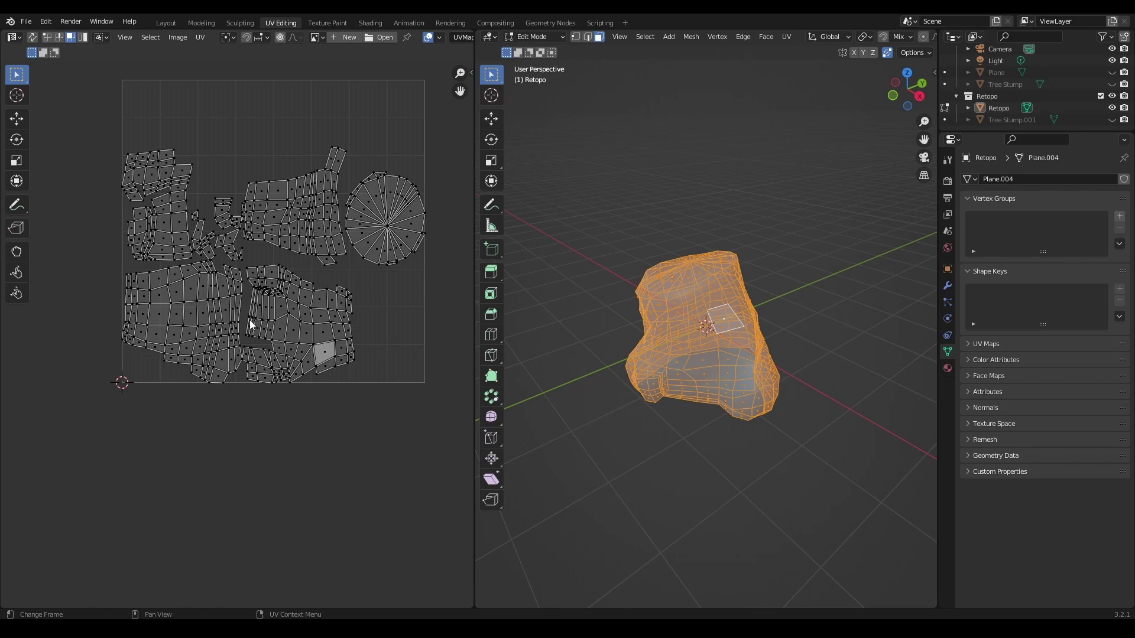
{"action": "left_click", "coordinate": [155, 314]}
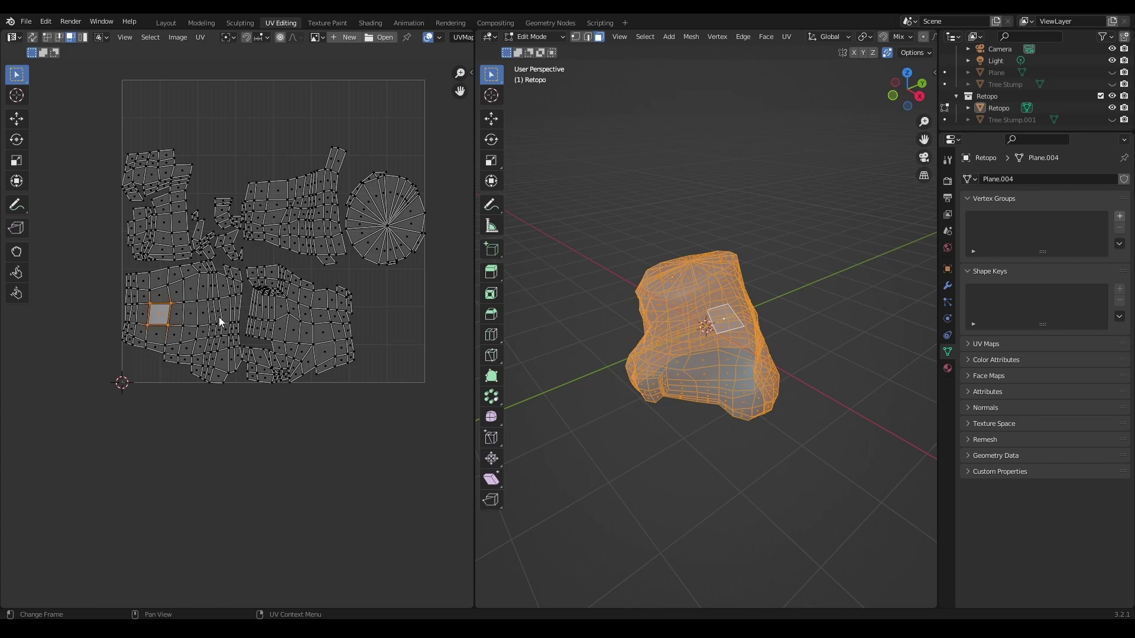
{"action": "left_click", "coordinate": [786, 36]}
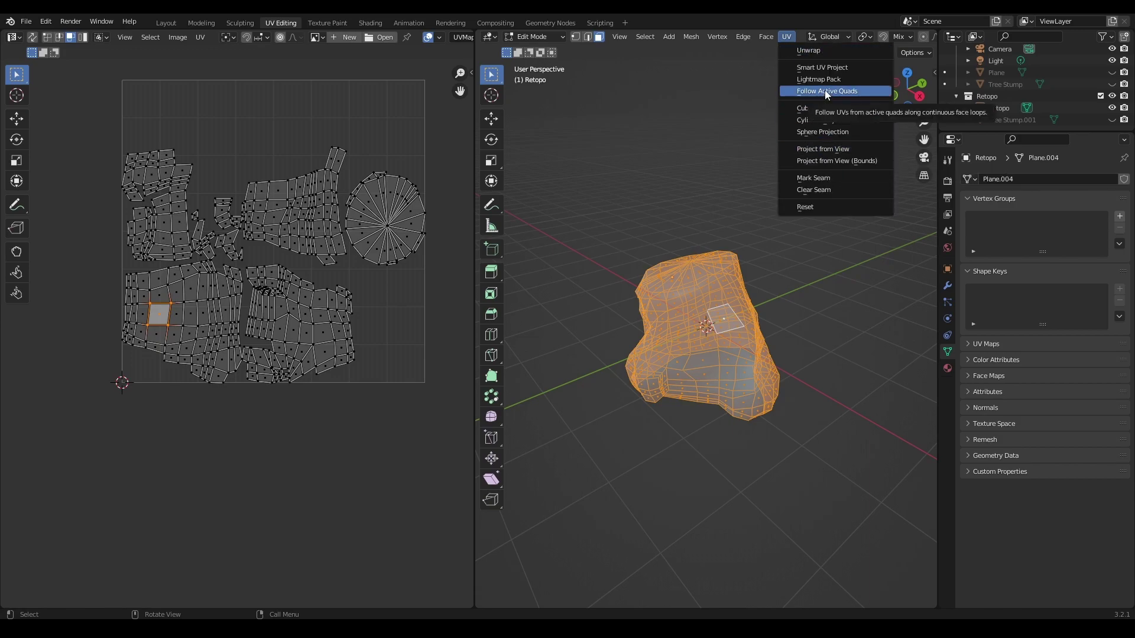
{"action": "left_click", "coordinate": [826, 93]}
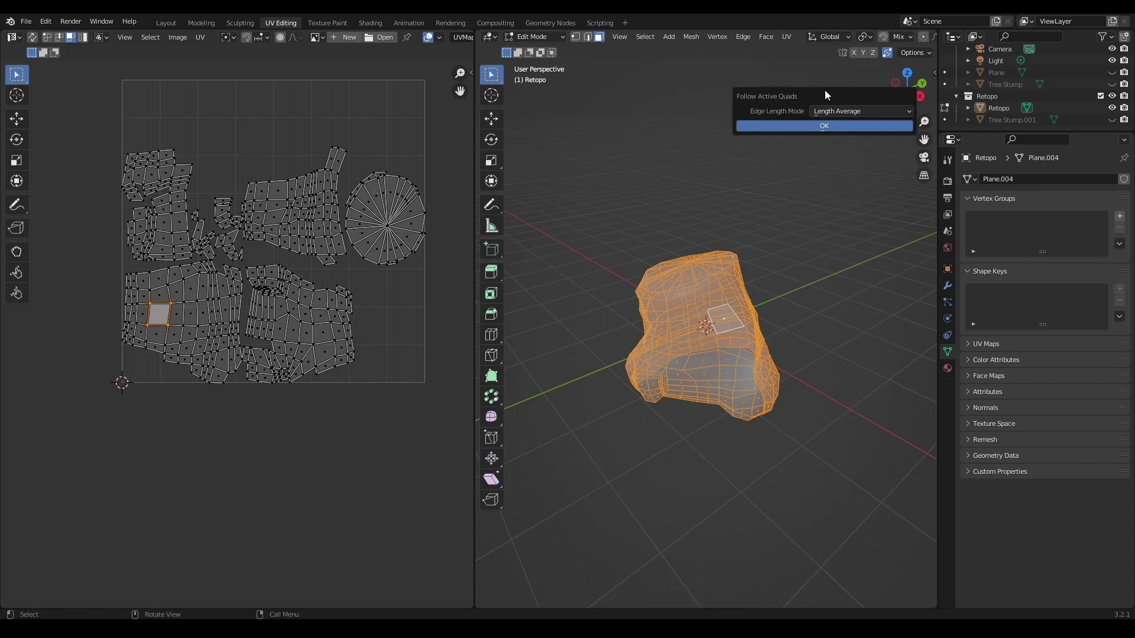
{"action": "left_click", "coordinate": [879, 112]}
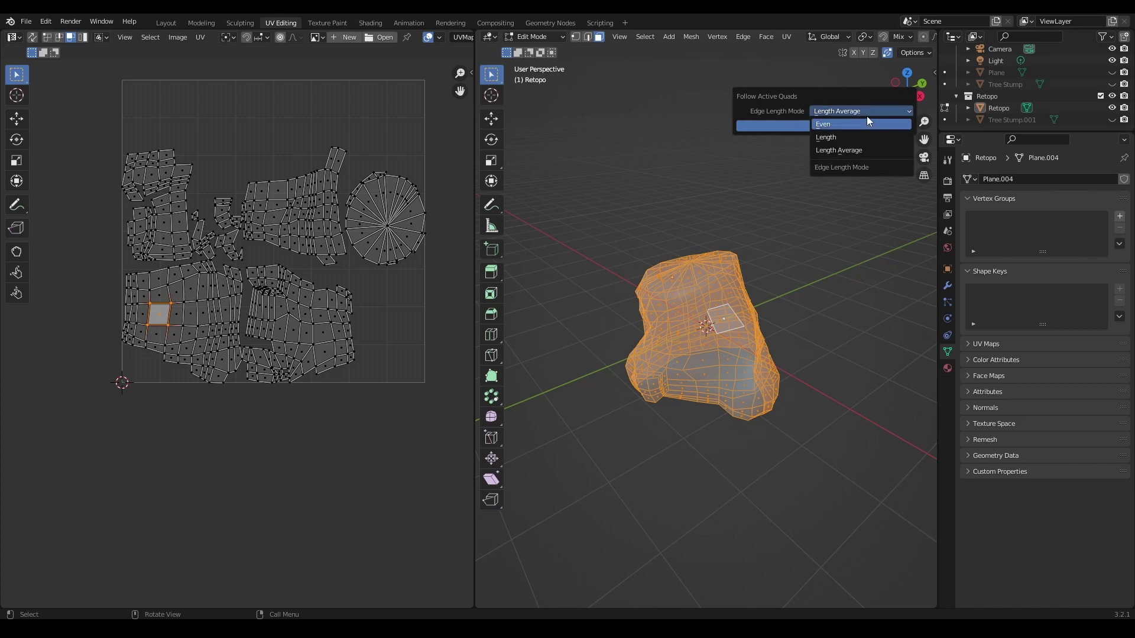
{"action": "left_click", "coordinate": [851, 150]}
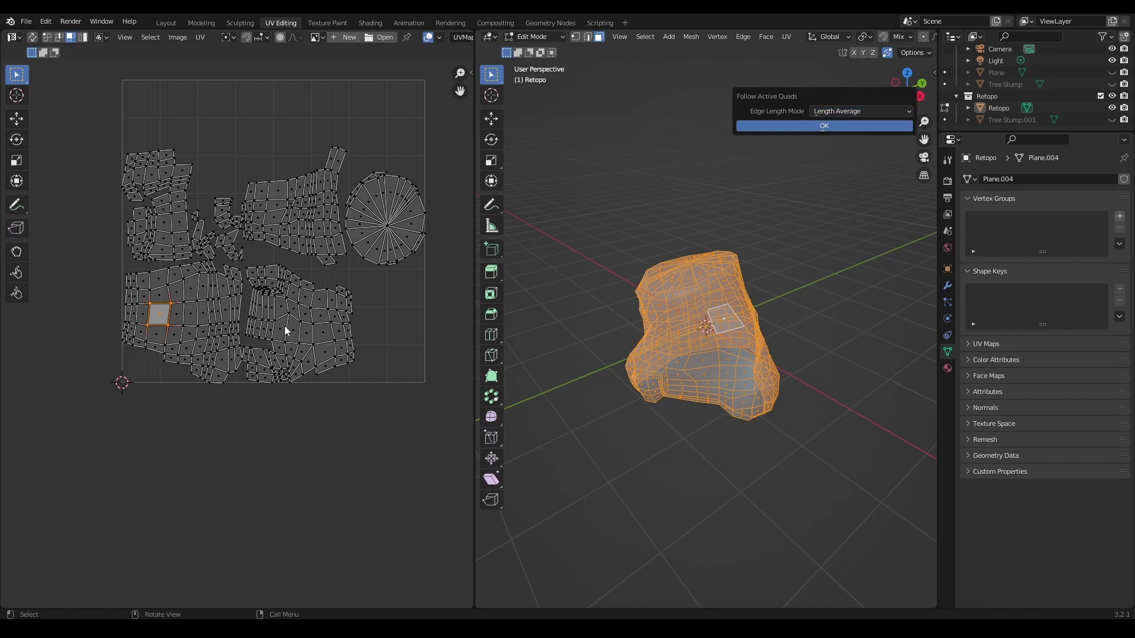
{"action": "left_click", "coordinate": [829, 127]}
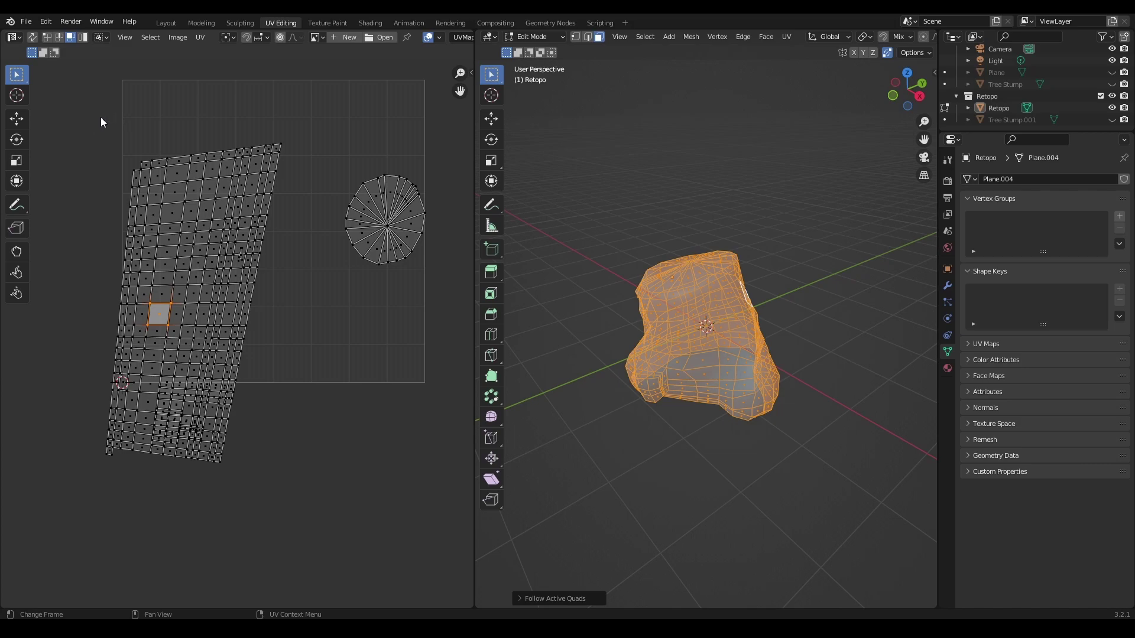
Step: Select the stump's large gridded UV island and create a new 1024 x 1024 px Color Grid image
{"action": "left_click_drag", "start_coordinate": [100, 117], "coordinate": [283, 528]}
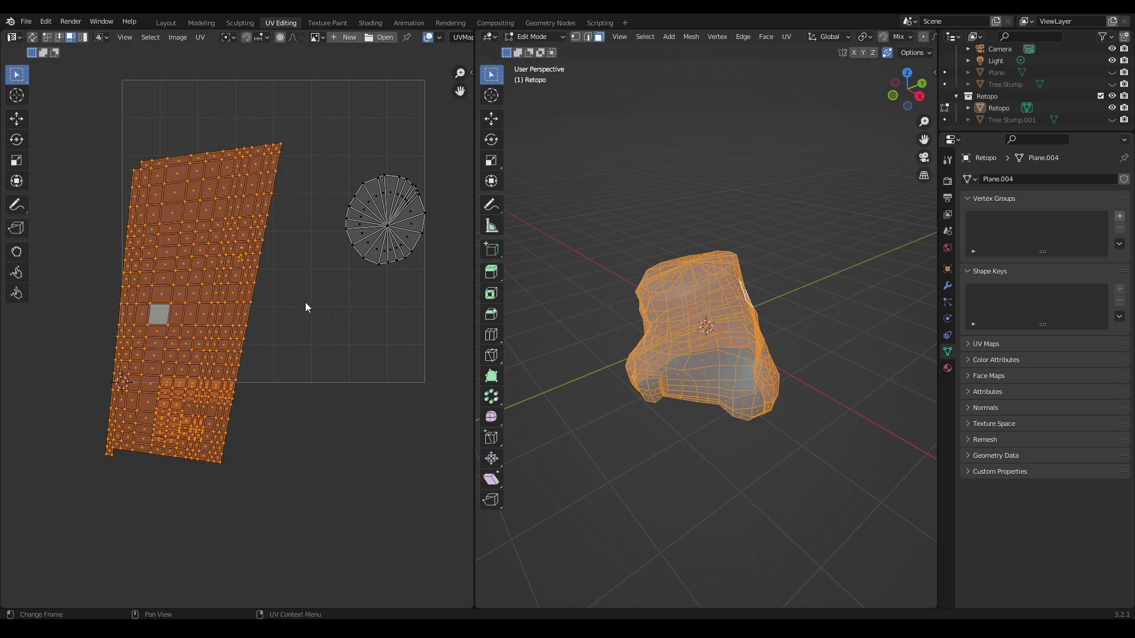
{"action": "middle_click_drag", "start_coordinate": [508, 331], "coordinate": [529, 375]}
{"action": "left_click", "coordinate": [201, 37]}
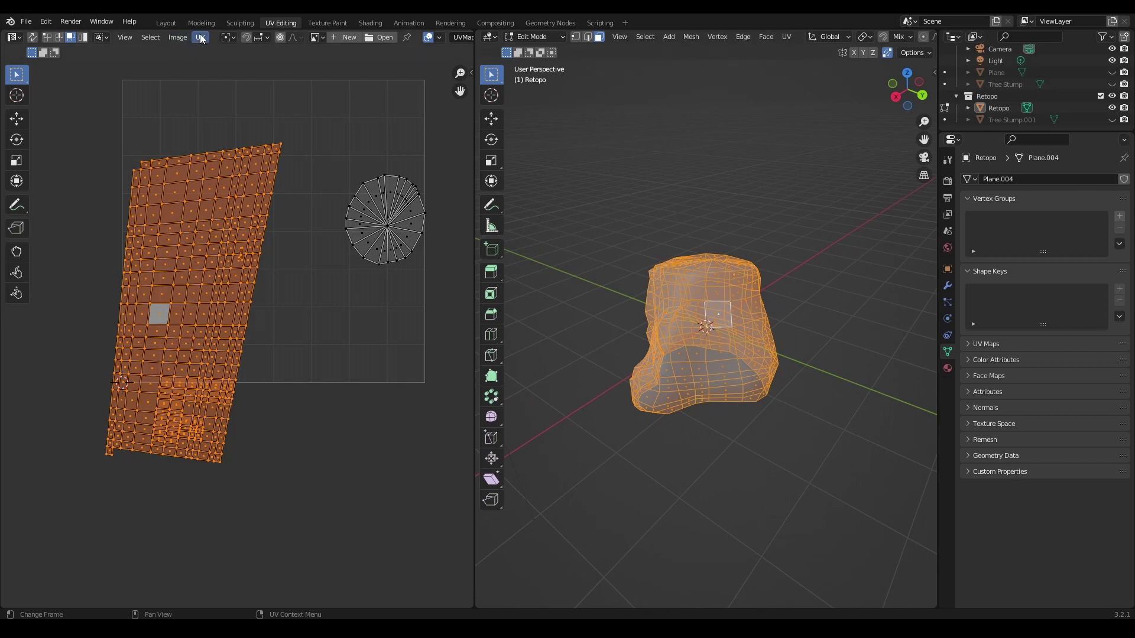
{"action": "left_click", "coordinate": [346, 37]}
{"action": "left_click", "coordinate": [343, 122]}
{"action": "left_click", "coordinate": [342, 158]}
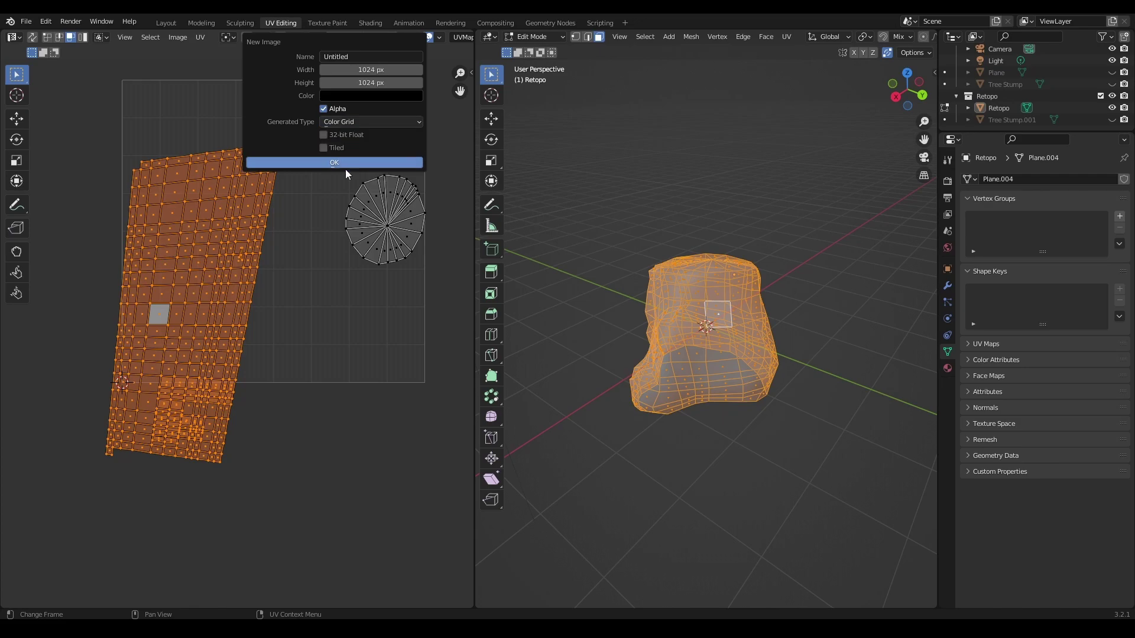
{"action": "left_click", "coordinate": [336, 162]}
Step: Select both stump UV islands, average their scale and pack them into the image bounds
{"action": "scroll", "coordinate": [336, 162], "scroll_direction": "down", "scroll_amount": 7}
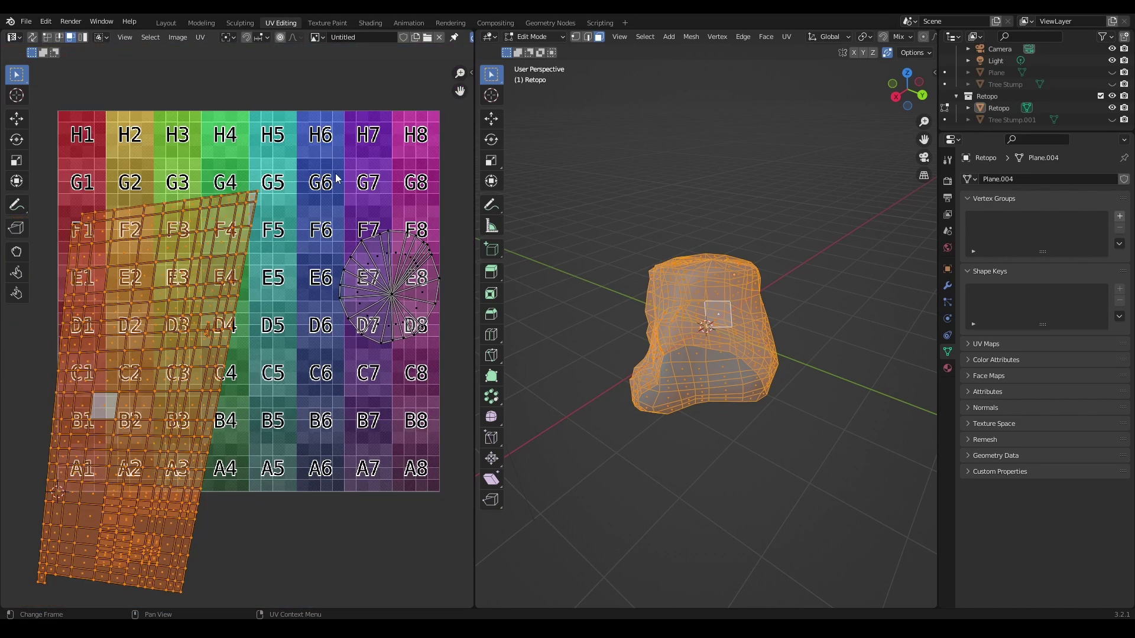
{"action": "left_click_drag", "start_coordinate": [418, 539], "coordinate": [65, 182]}
{"action": "left_click", "coordinate": [200, 38]}
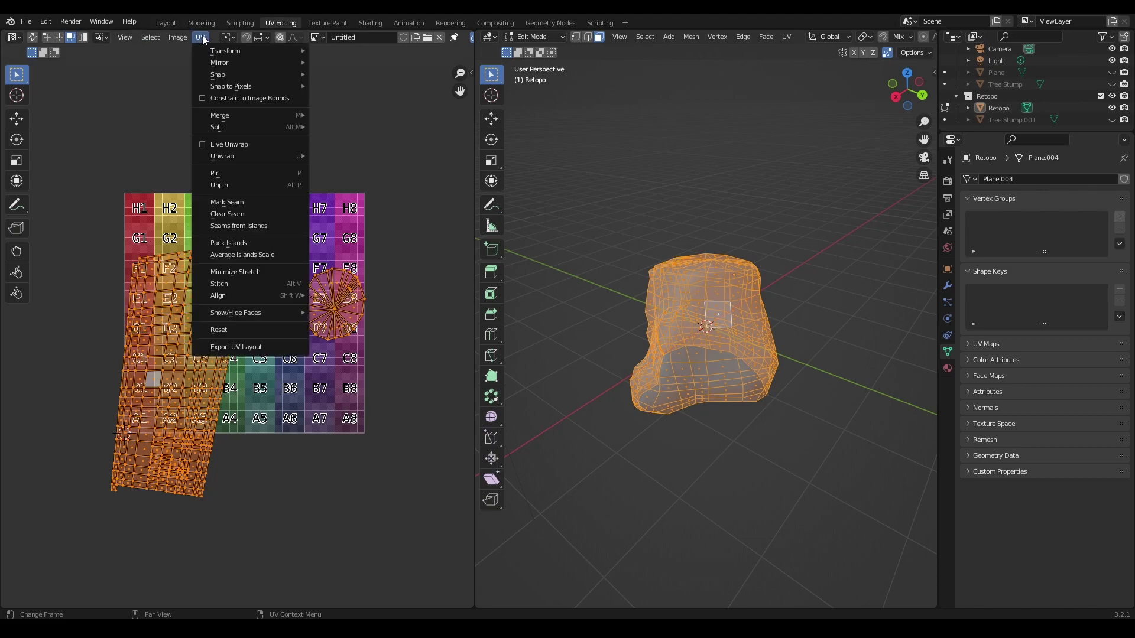
{"action": "left_click", "coordinate": [248, 255]}
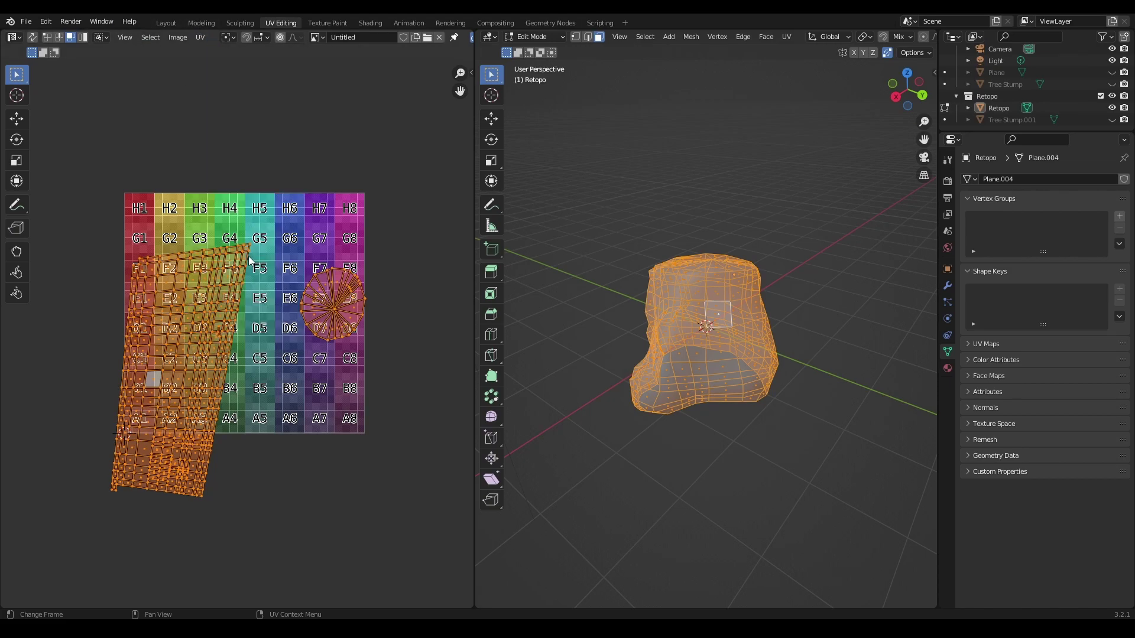
{"action": "left_click", "coordinate": [201, 38]}
{"action": "left_click", "coordinate": [239, 243]}
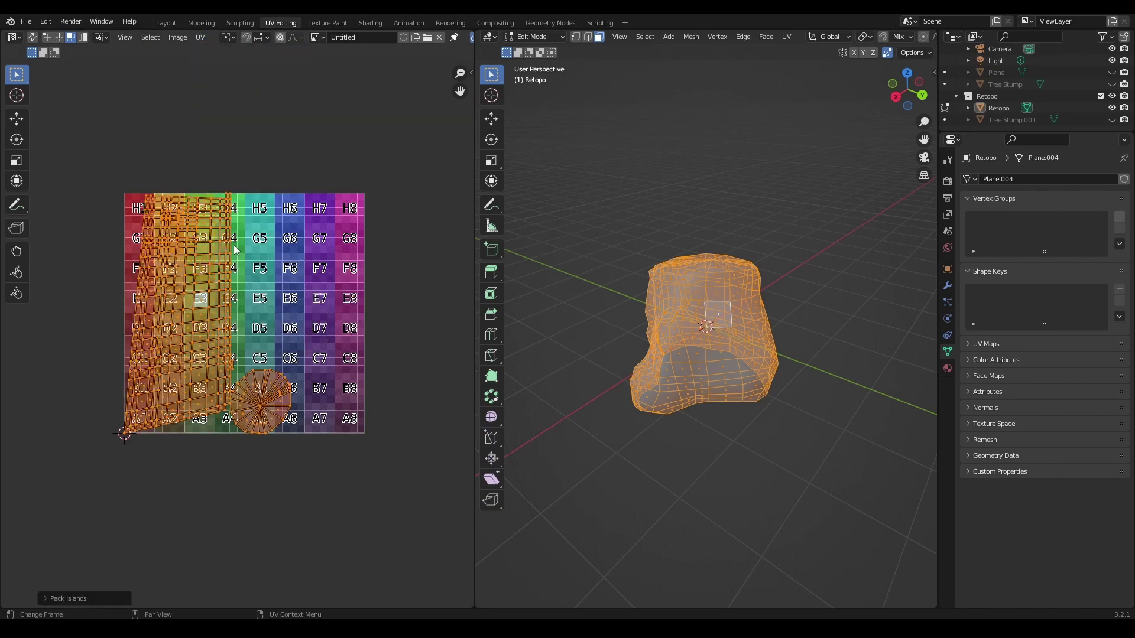
Step: Inspect the packed stump UVs over the color grid and open the Shading workspace
{"action": "scroll", "coordinate": [196, 288], "scroll_direction": "up", "scroll_amount": 3}
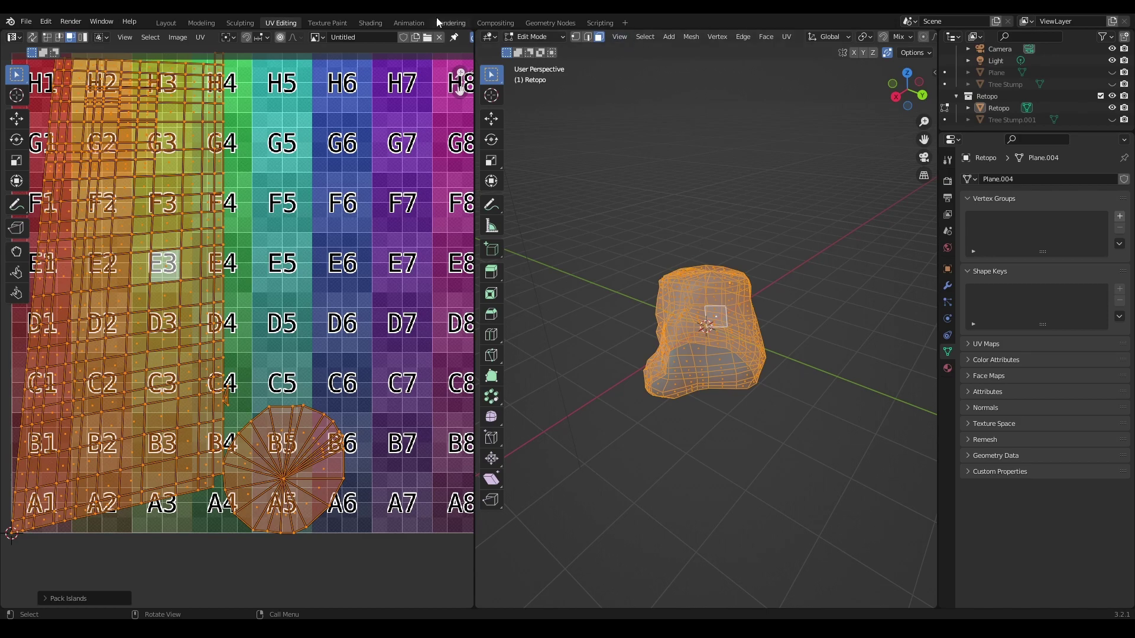
{"action": "left_click", "coordinate": [371, 22]}
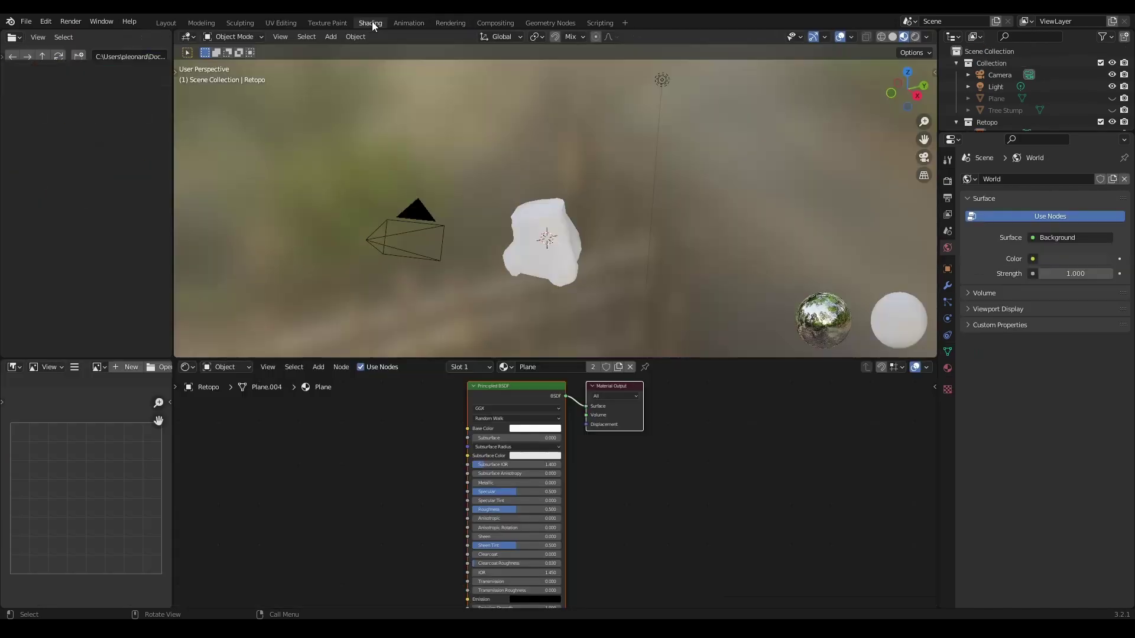
Step: Add an Image Texture node using the Untitled image and connect its Color output to the Principled BSDF's Base Color
{"action": "left_click", "coordinate": [324, 370]}
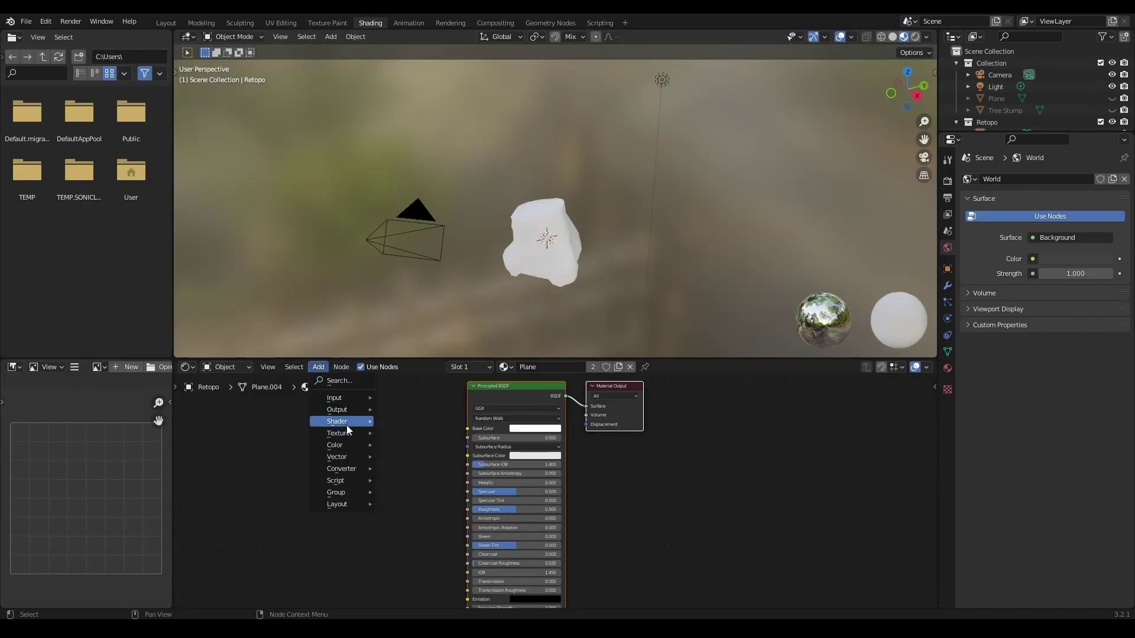
{"action": "mouse_move", "coordinate": [347, 430]}
{"action": "left_click", "coordinate": [449, 491]}
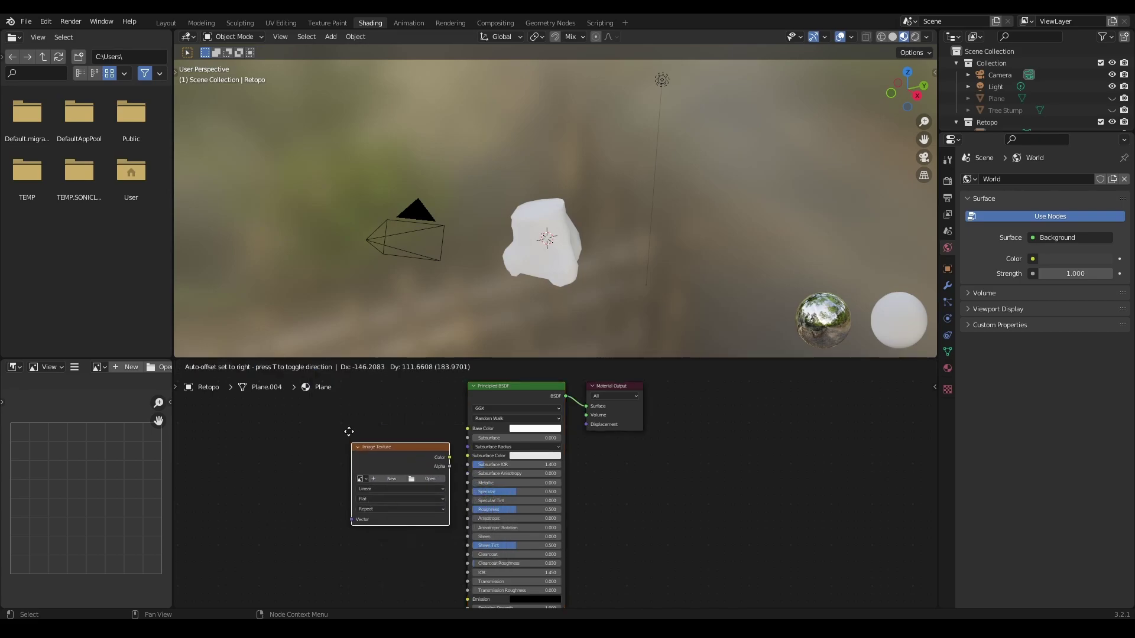
{"action": "left_click", "coordinate": [340, 403]}
{"action": "left_click", "coordinate": [351, 451]}
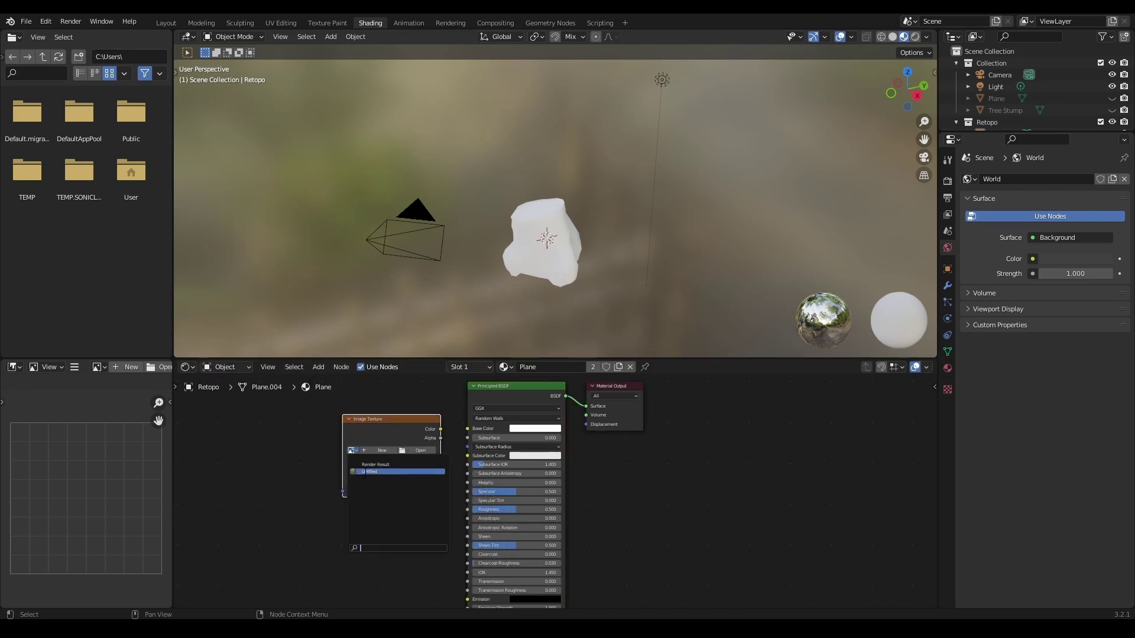
{"action": "left_click", "coordinate": [370, 471]}
{"action": "left_click_drag", "start_coordinate": [440, 429], "coordinate": [468, 429]}
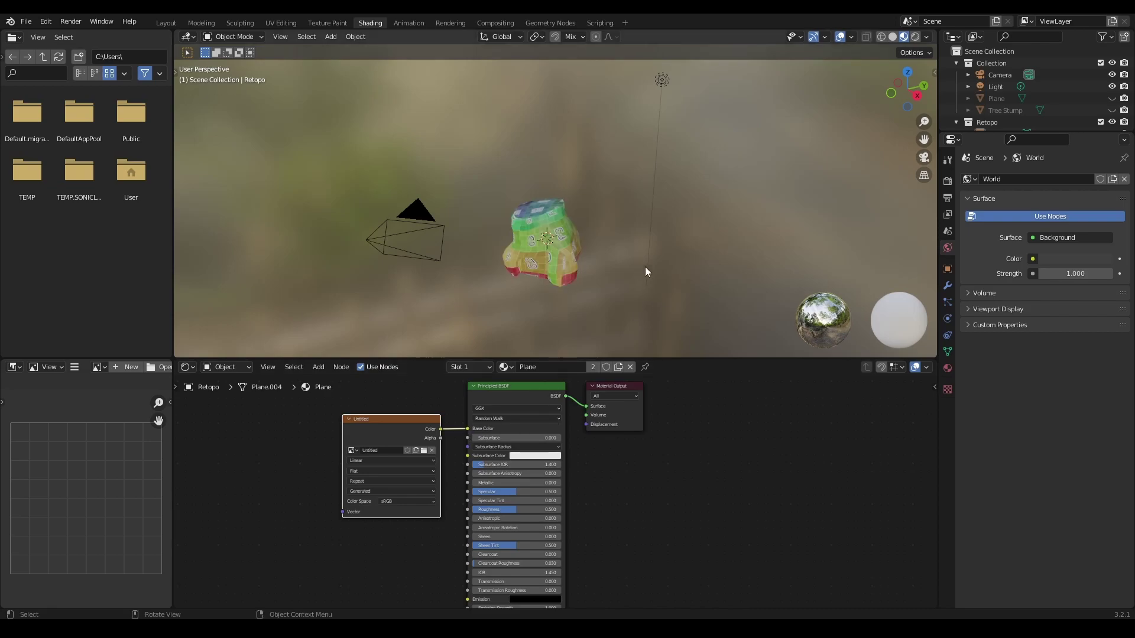
Step: Examine the color grid on the stump's sides, top and roots for texture stretching and visible seams
{"action": "scroll", "coordinate": [559, 252], "scroll_direction": "up", "scroll_amount": 3}
{"action": "middle_click_drag", "start_coordinate": [601, 271], "coordinate": [671, 244]}
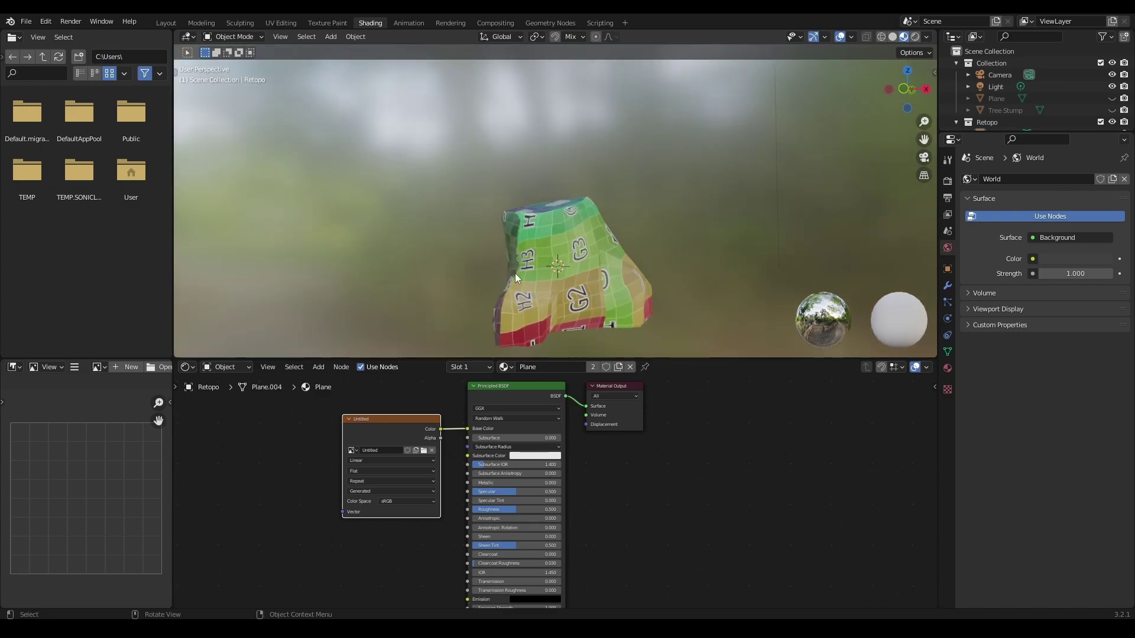
{"action": "mouse_move", "coordinate": [516, 273]}
{"action": "middle_mouse_down"}
{"action": "mouse_move", "coordinate": [544, 265]}
{"action": "mouse_move", "coordinate": [685, 299]}
{"action": "mouse_move", "coordinate": [648, 269]}
{"action": "mouse_move", "coordinate": [541, 282]}
{"action": "mouse_move", "coordinate": [414, 311]}
{"action": "mouse_move", "coordinate": [360, 340]}
{"action": "mouse_move", "coordinate": [465, 325]}
{"action": "mouse_move", "coordinate": [558, 175]}
{"action": "mouse_move", "coordinate": [616, 140]}
{"action": "mouse_move", "coordinate": [629, 258]}
{"action": "mouse_move", "coordinate": [669, 276]}
{"action": "mouse_move", "coordinate": [664, 251]}
{"action": "mouse_move", "coordinate": [523, 238]}
{"action": "mouse_move", "coordinate": [520, 260]}
{"action": "middle_mouse_up"}
{"action": "scroll", "coordinate": [513, 321], "scroll_direction": "down", "scroll_amount": 1}
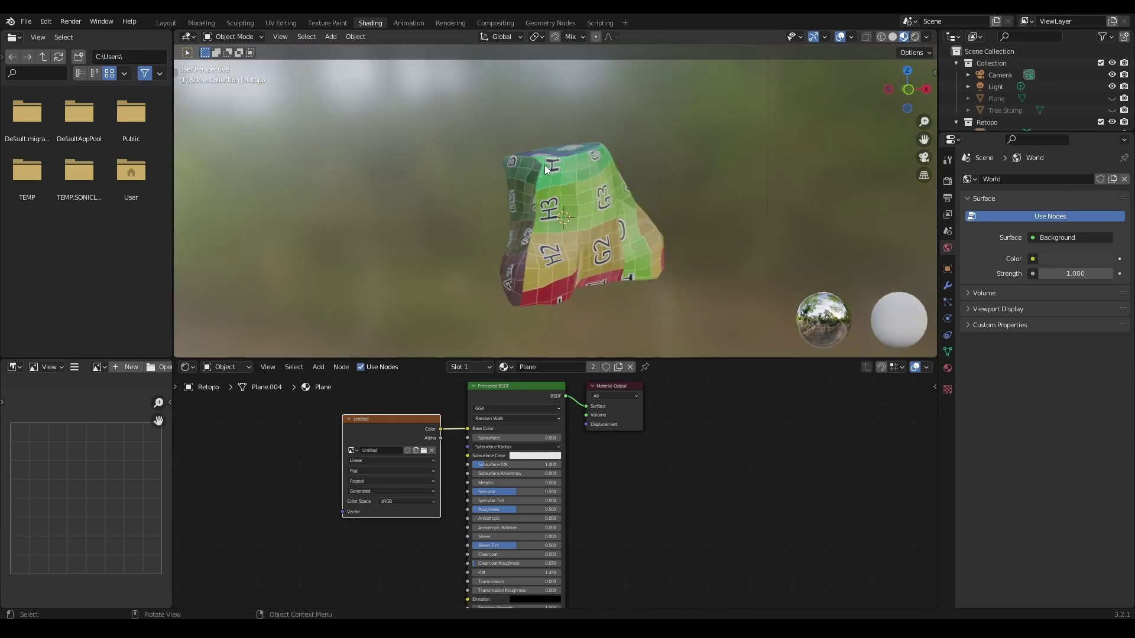
{"action": "middle_click_drag", "start_coordinate": [585, 194], "coordinate": [574, 219]}
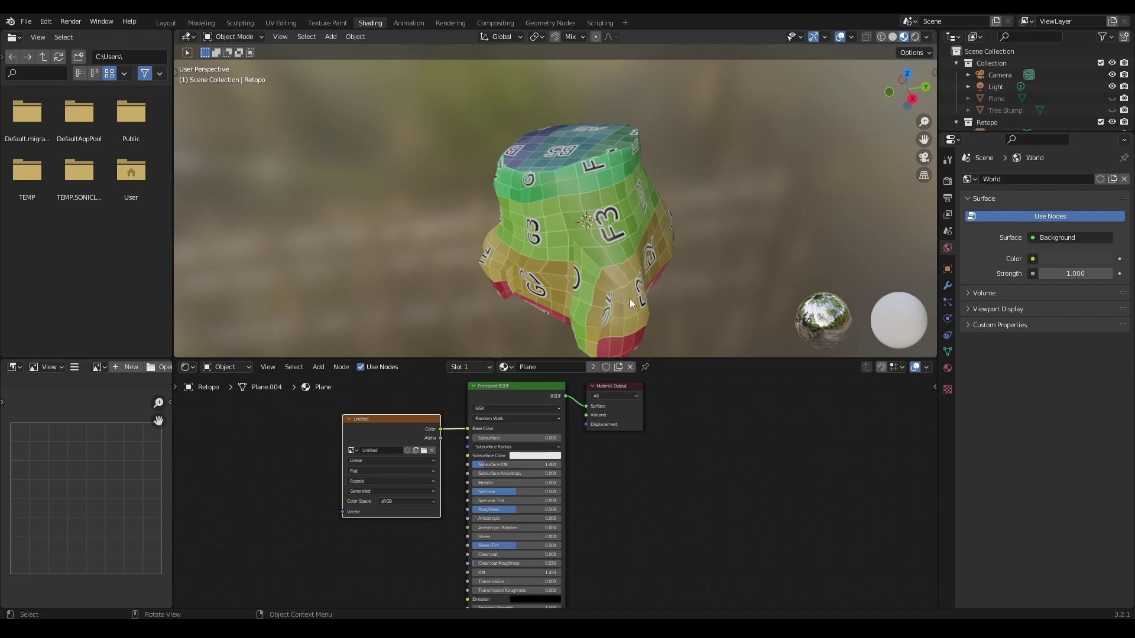
{"action": "middle_click_drag", "start_coordinate": [631, 304], "coordinate": [518, 340]}
{"action": "scroll", "coordinate": [518, 340], "scroll_direction": "up", "scroll_amount": 2}
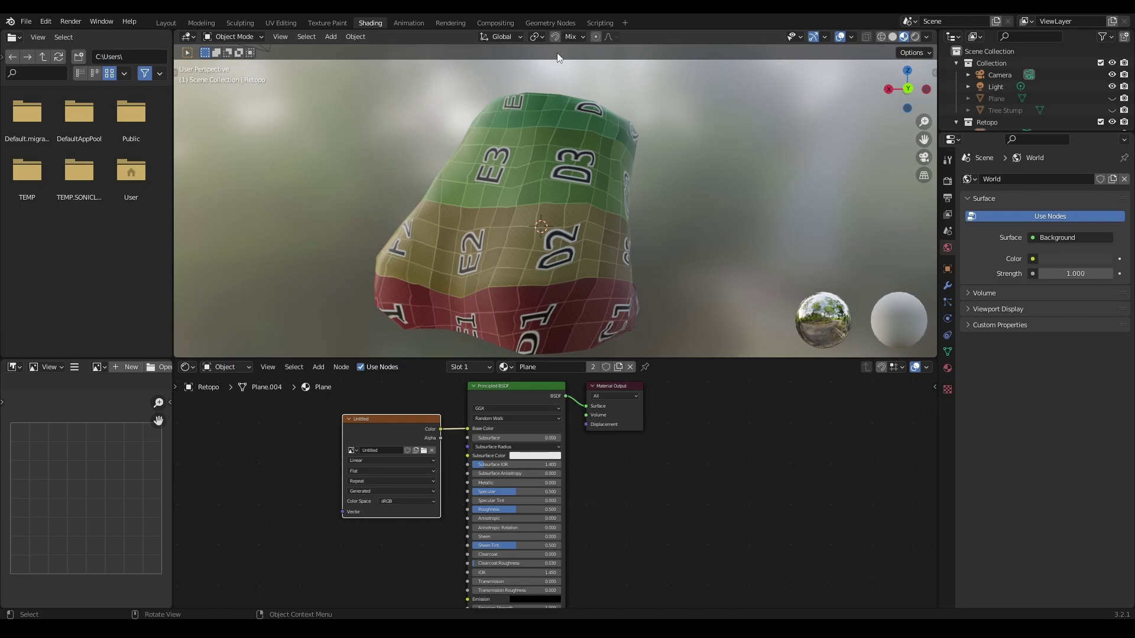
Step: View the stump's mesh from another side in the Modeling workspace and switch to the UV Editing workspace
{"action": "left_click", "coordinate": [211, 23]}
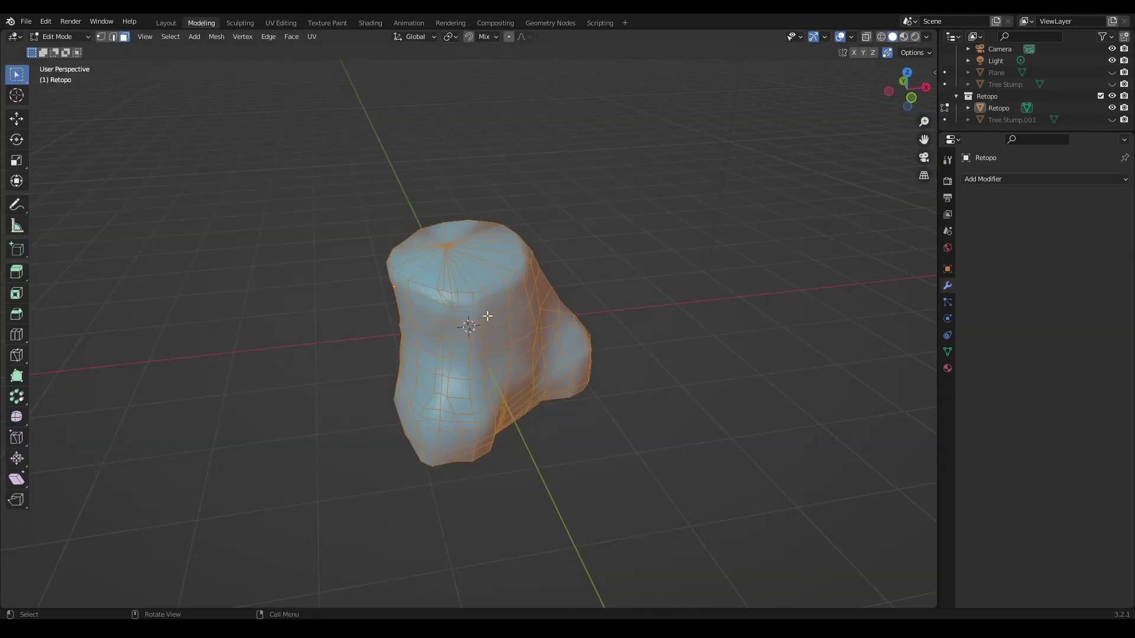
{"action": "middle_click_drag", "start_coordinate": [487, 315], "coordinate": [613, 326]}
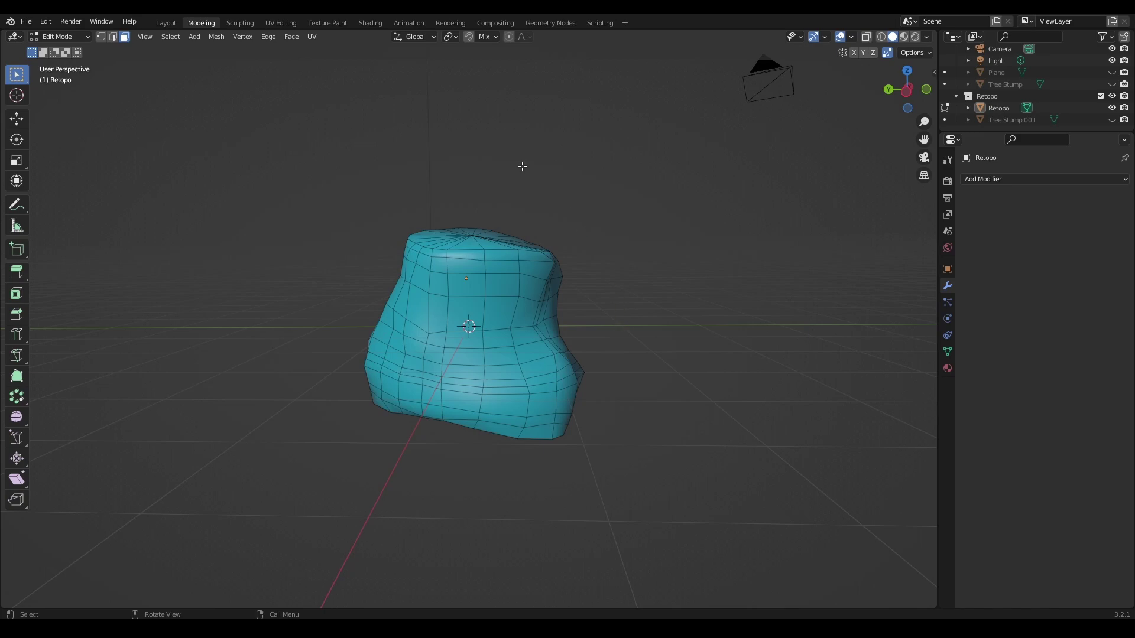
{"action": "left_click", "coordinate": [277, 23]}
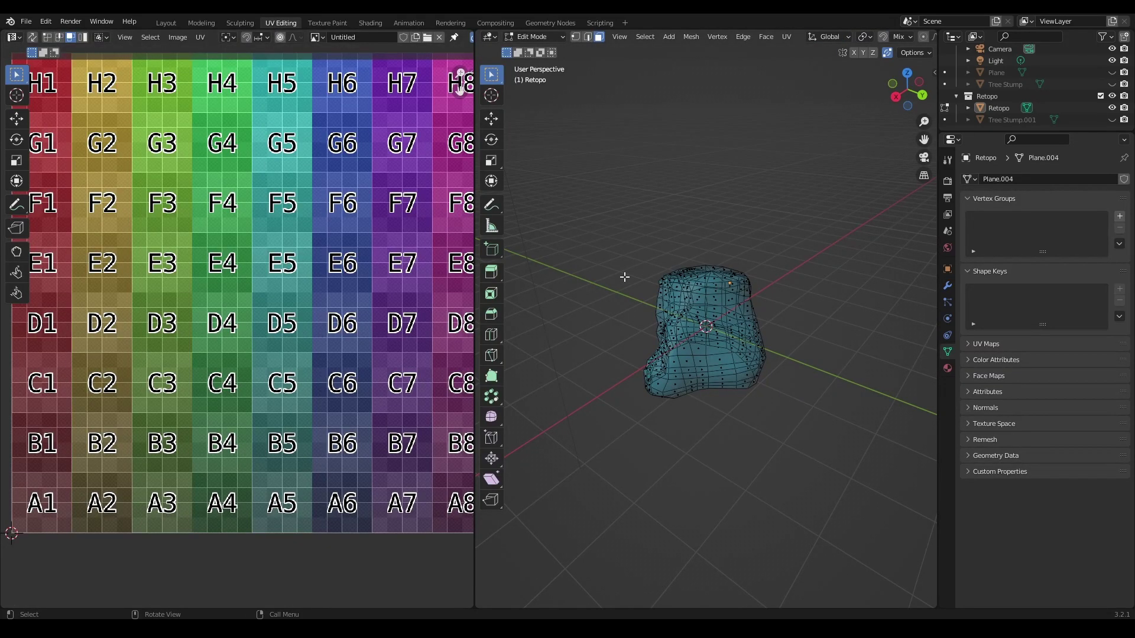